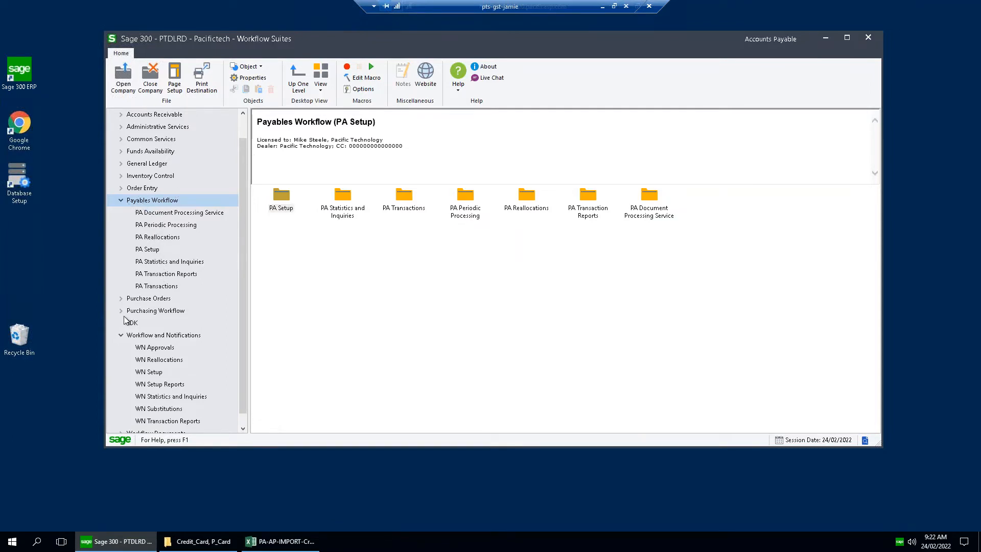
Look through the Payables Workflow setup items, including Cost Centers, Workflows, Authority Levels and User Configurations.
{"action": "left_click", "coordinate": [121, 335]}
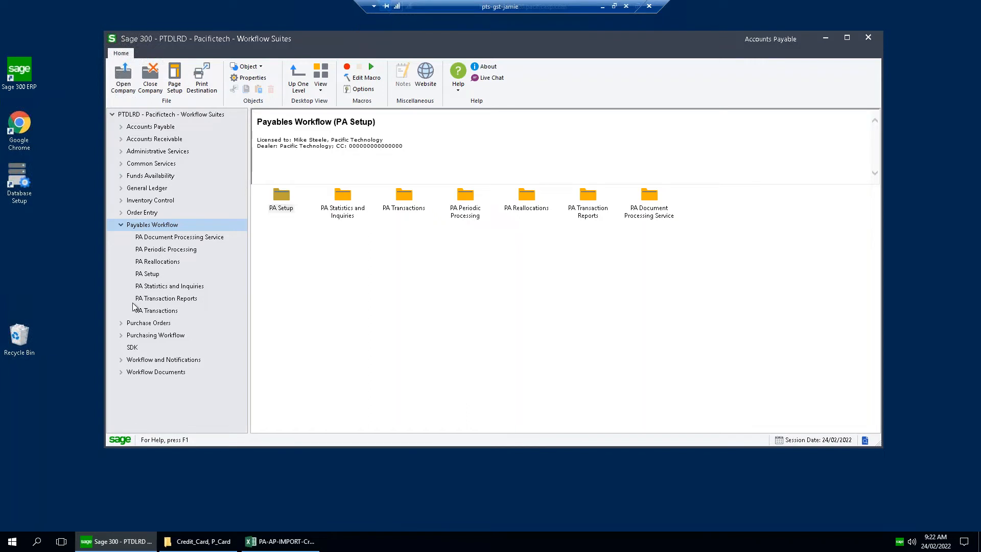
{"action": "left_click", "coordinate": [121, 360]}
{"action": "left_click", "coordinate": [156, 249]}
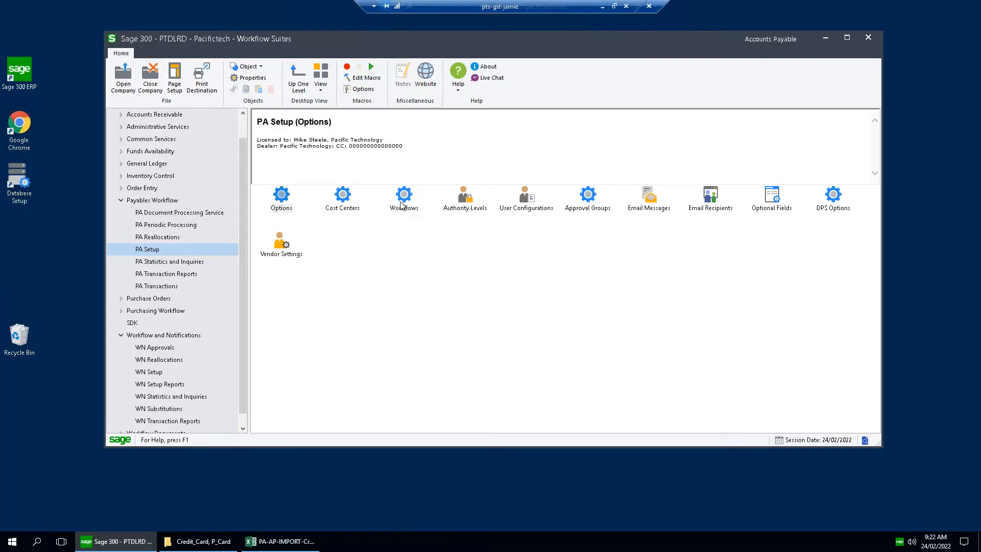
{"action": "left_click", "coordinate": [346, 196]}
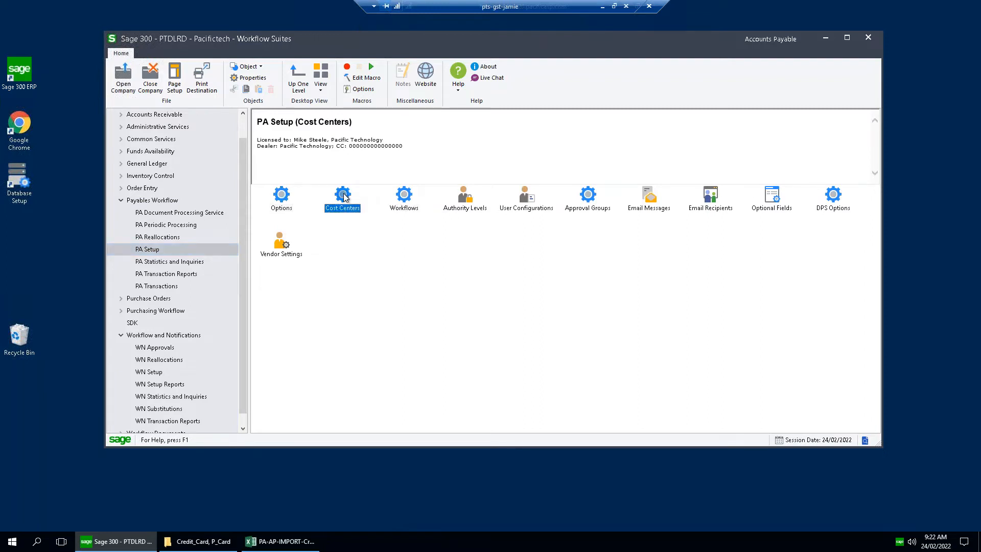
{"action": "left_click", "coordinate": [402, 204]}
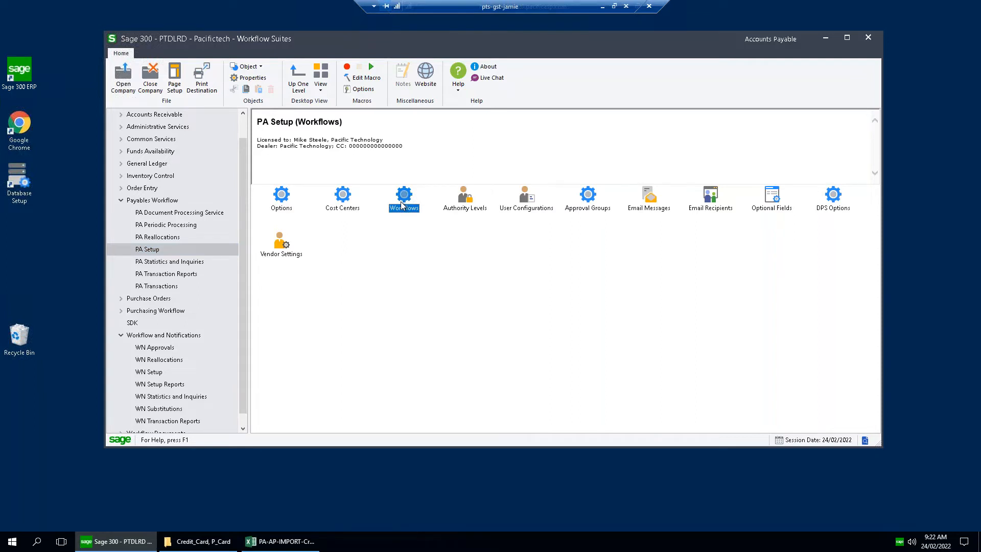
{"action": "left_click", "coordinate": [470, 205]}
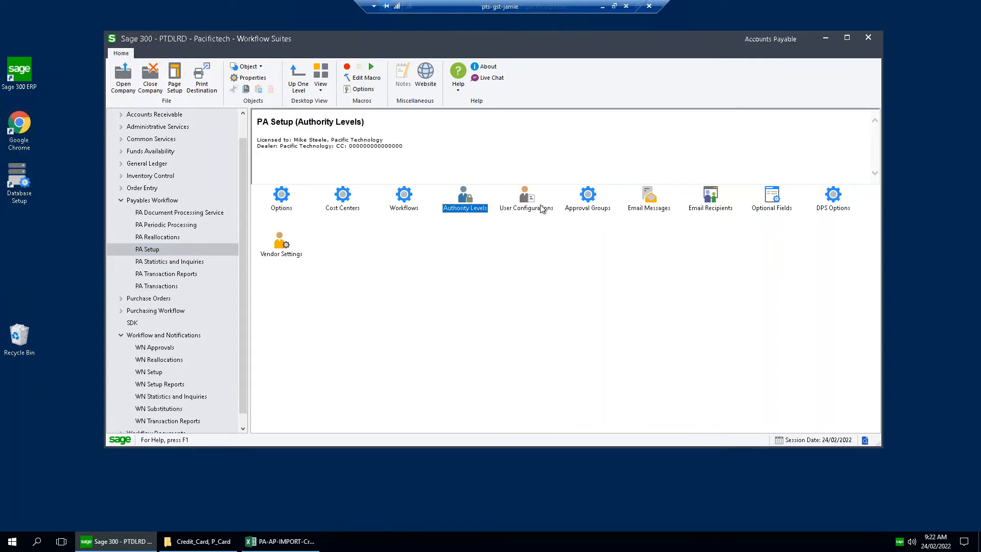
{"action": "left_click", "coordinate": [530, 202]}
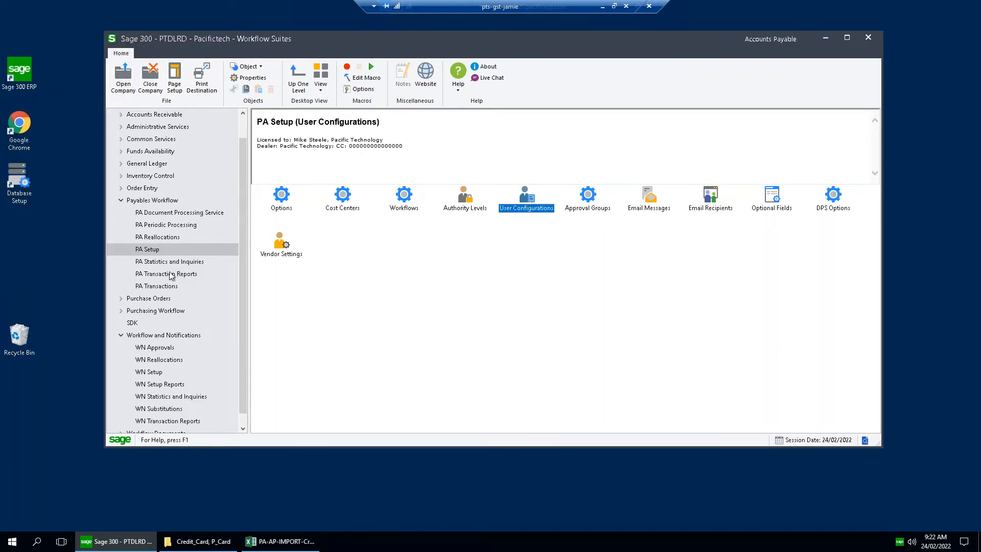
Open A/P Invoice Entry from the Payables Workflow transactions and reposition its window.
{"action": "left_click", "coordinate": [171, 286]}
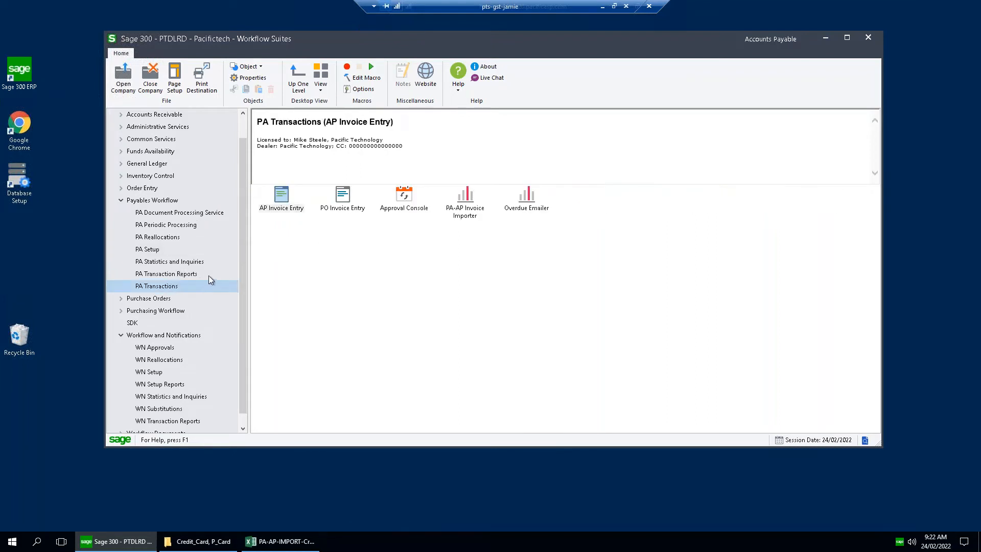
{"action": "left_click", "coordinate": [283, 196]}
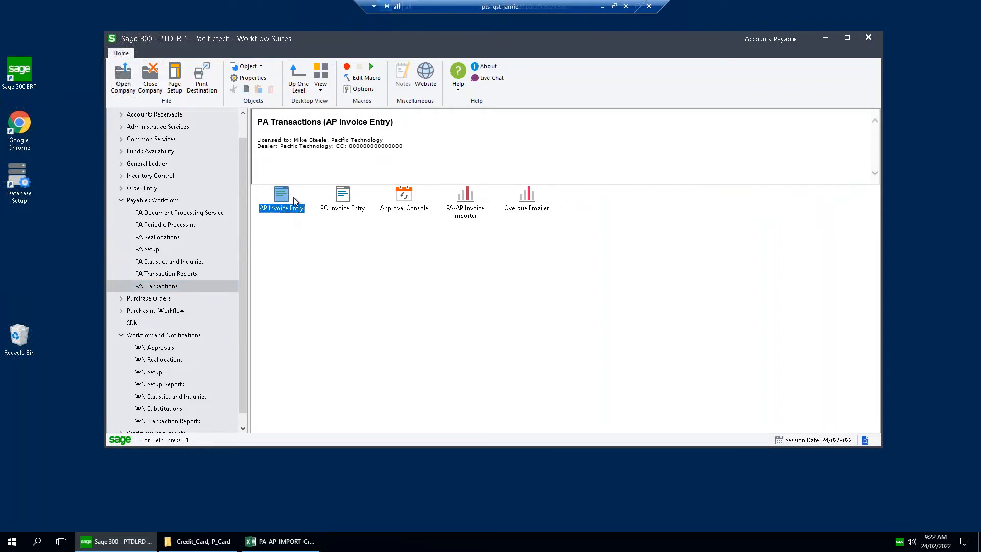
{"action": "left_click", "coordinate": [343, 199]}
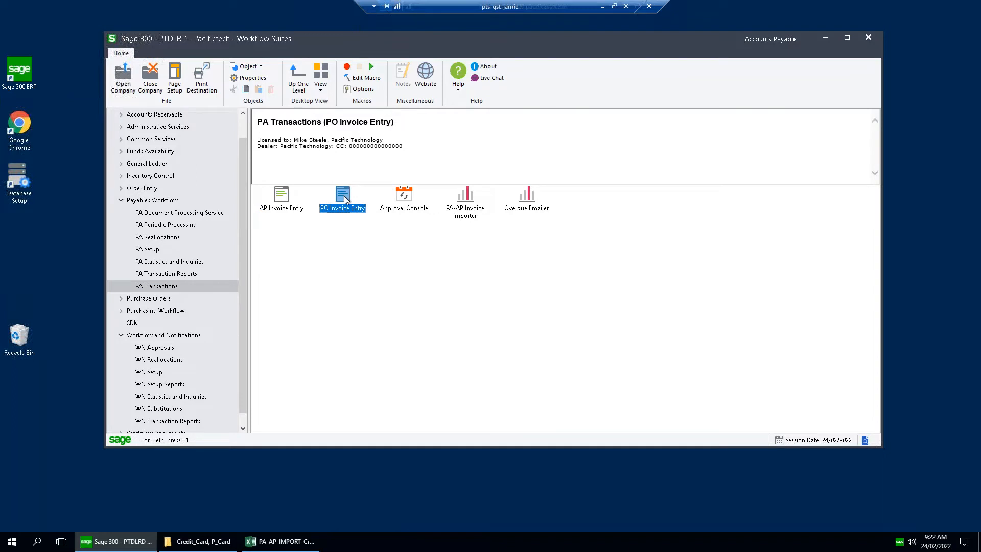
{"action": "double_click", "coordinate": [283, 197]}
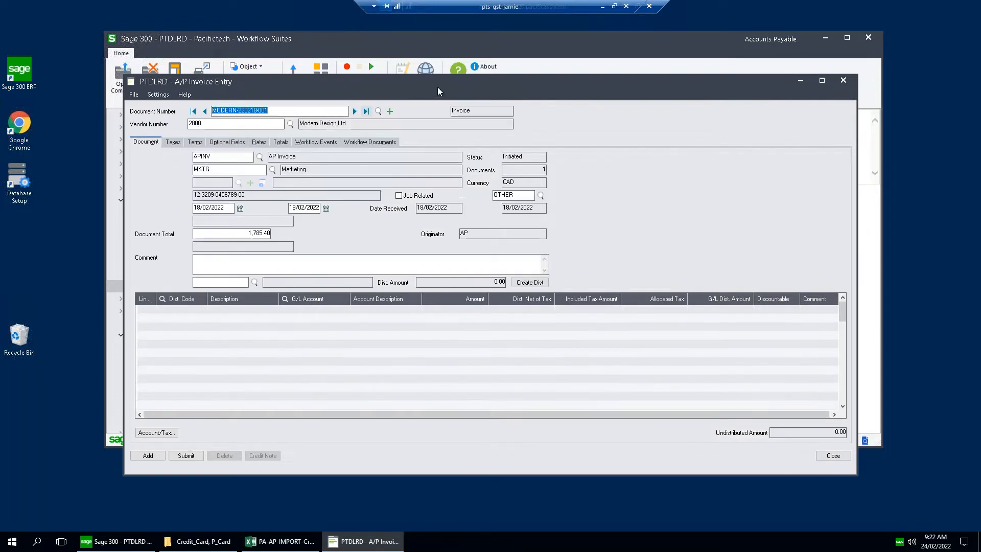
{"action": "left_click_drag", "start_coordinate": [438, 86], "coordinate": [475, 74]}
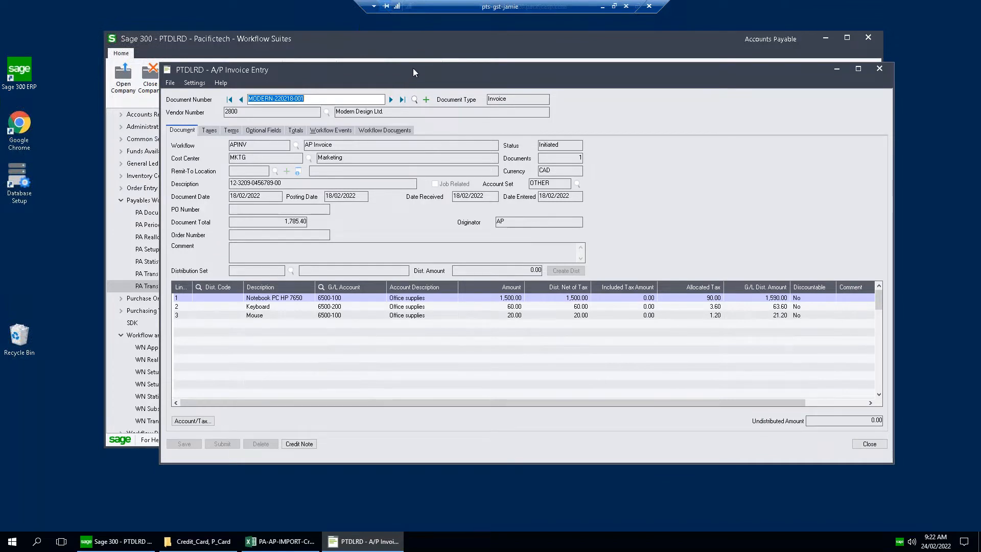
Review the G/L accounts on the notebook, keyboard and mouse lines of the Modern Design invoice.
{"action": "left_click", "coordinate": [347, 298]}
{"action": "left_click", "coordinate": [345, 309]}
{"action": "left_click", "coordinate": [346, 316]}
{"action": "left_click", "coordinate": [351, 307]}
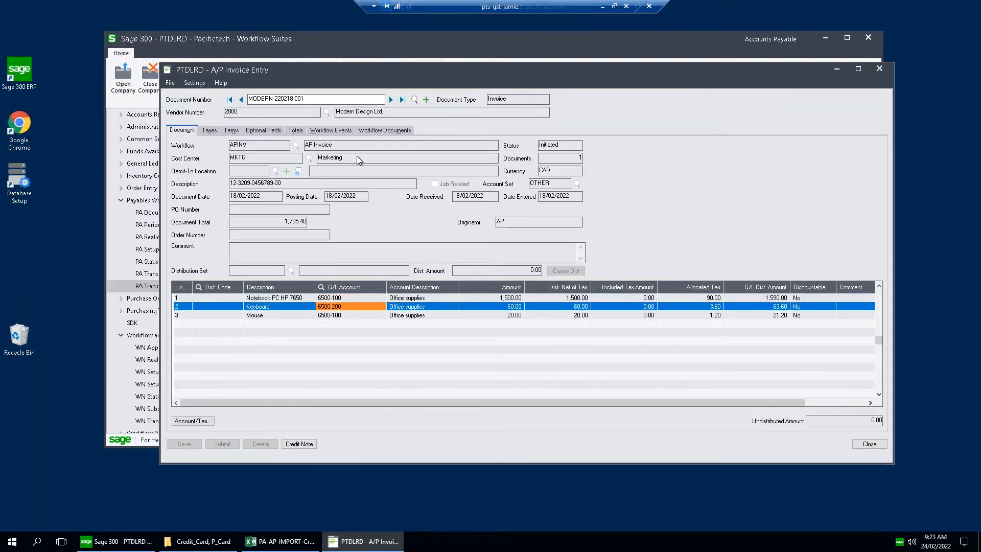
View the PDF attached to the invoice's workflow documents and close it again.
{"action": "left_click", "coordinate": [378, 129]}
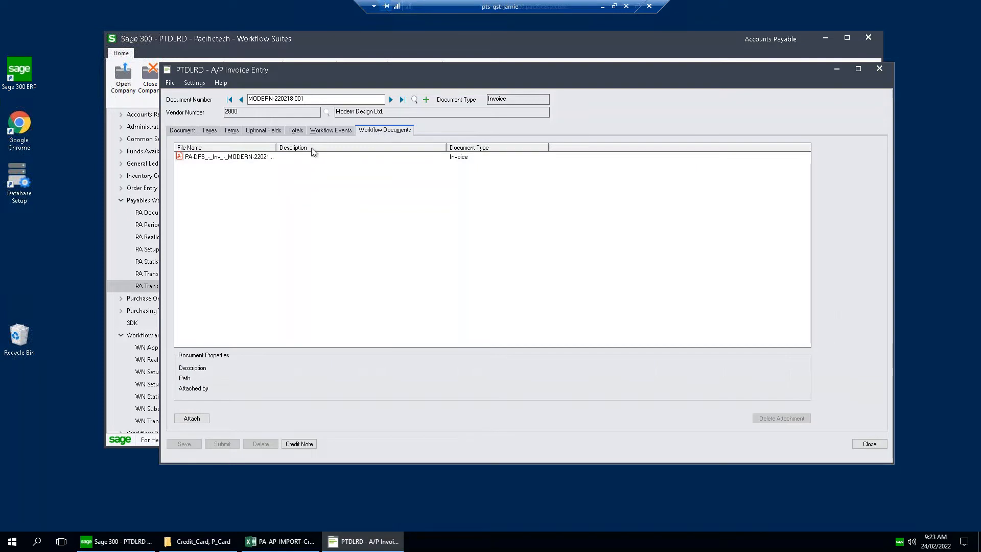
{"action": "left_click", "coordinate": [244, 159]}
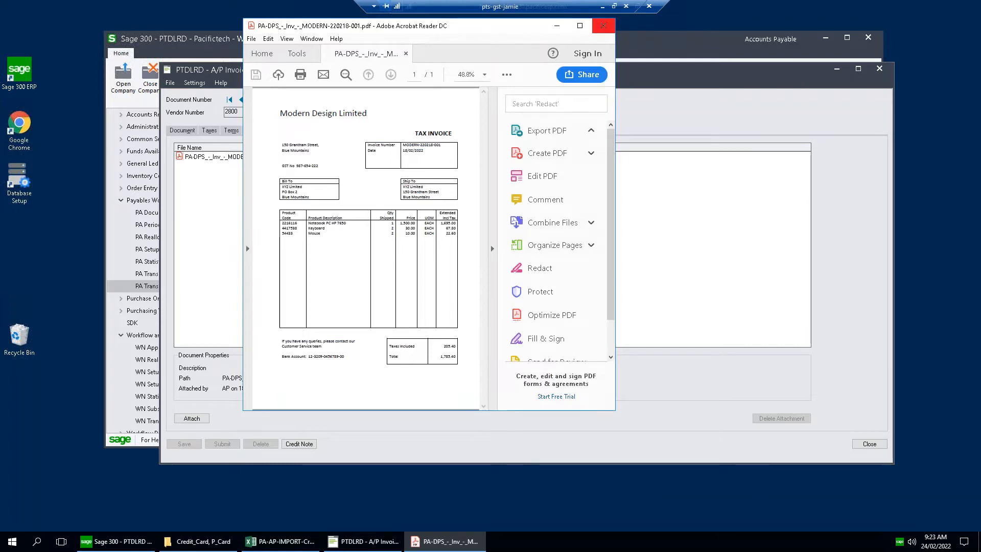
{"action": "left_click", "coordinate": [603, 26]}
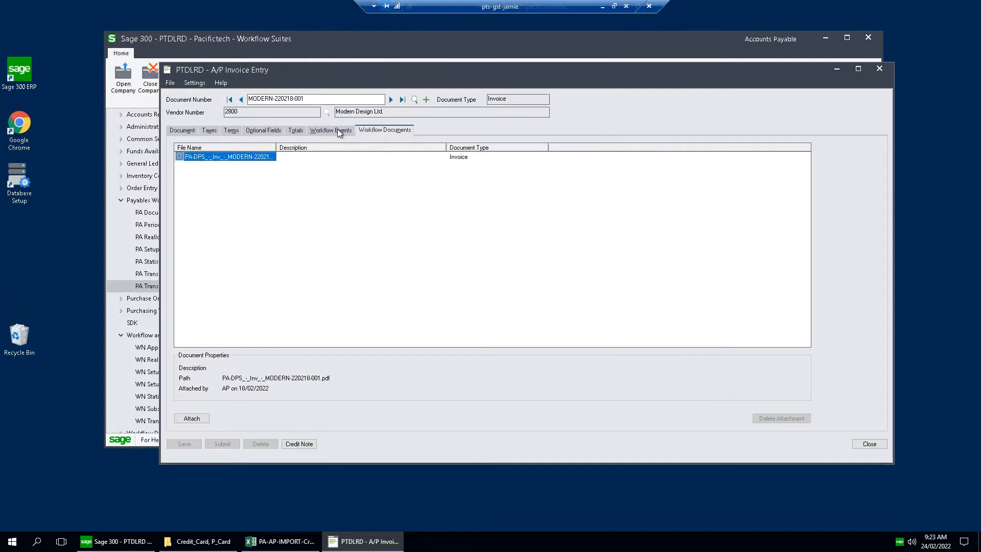
Load the invoice's workflow events, examine the next actioner and the submission's time and user ID, and close the invoice entry.
{"action": "left_click", "coordinate": [337, 131]}
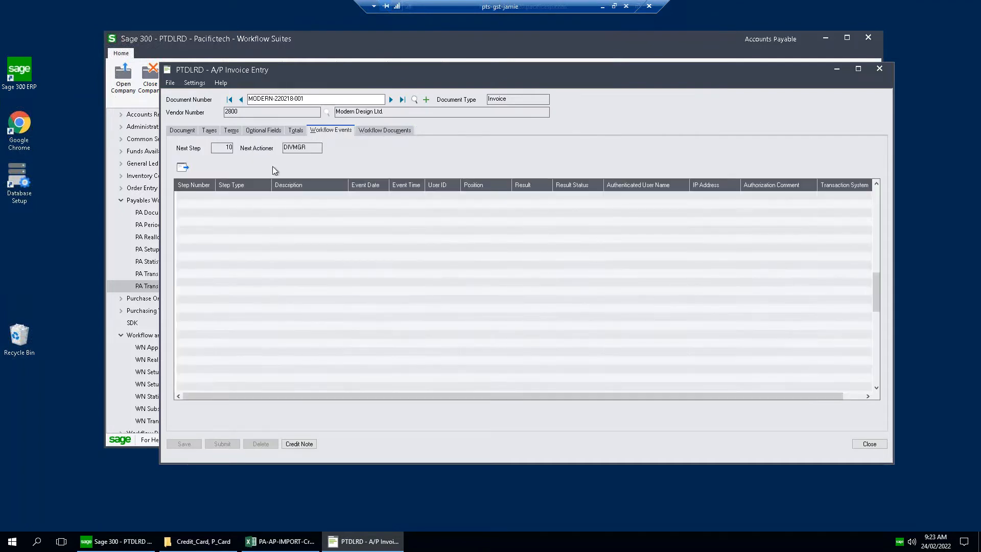
{"action": "left_click", "coordinate": [182, 168]}
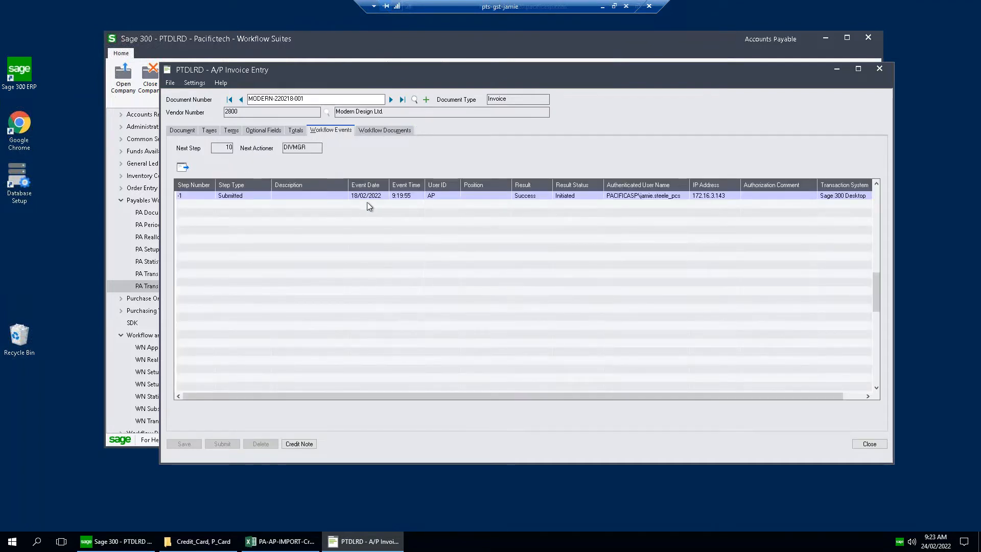
{"action": "left_click_drag", "start_coordinate": [315, 148], "coordinate": [234, 148]}
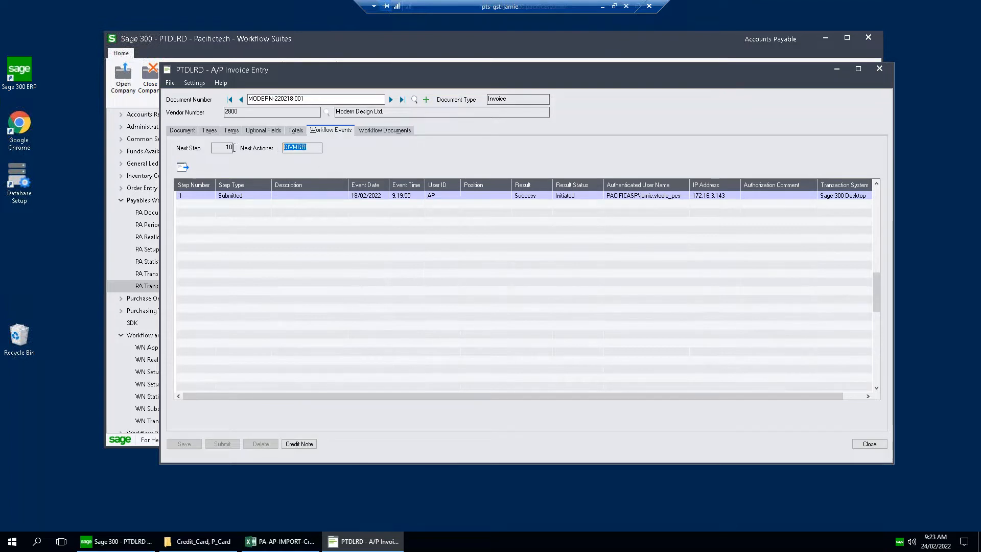
{"action": "left_click", "coordinate": [412, 195]}
{"action": "left_click", "coordinate": [434, 197]}
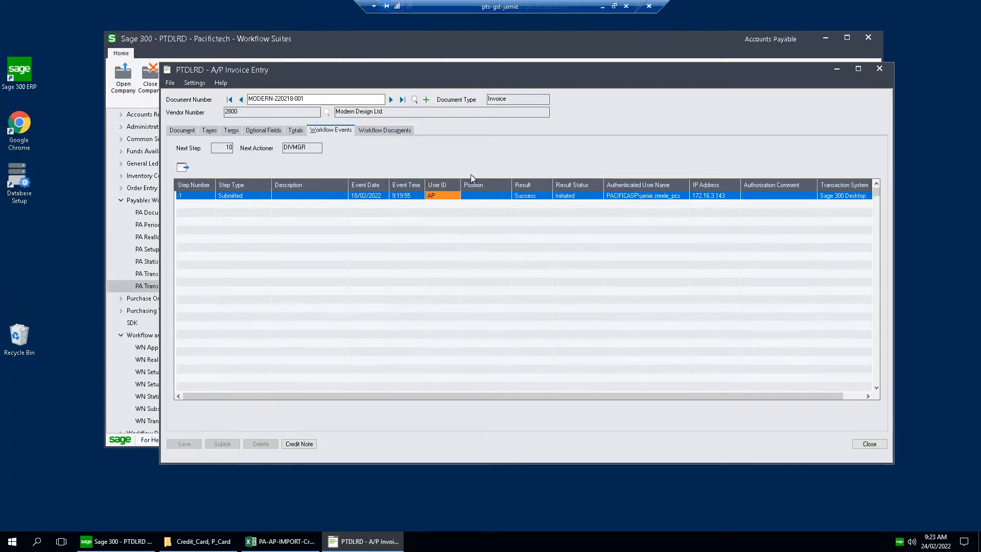
{"action": "left_click", "coordinate": [879, 69]}
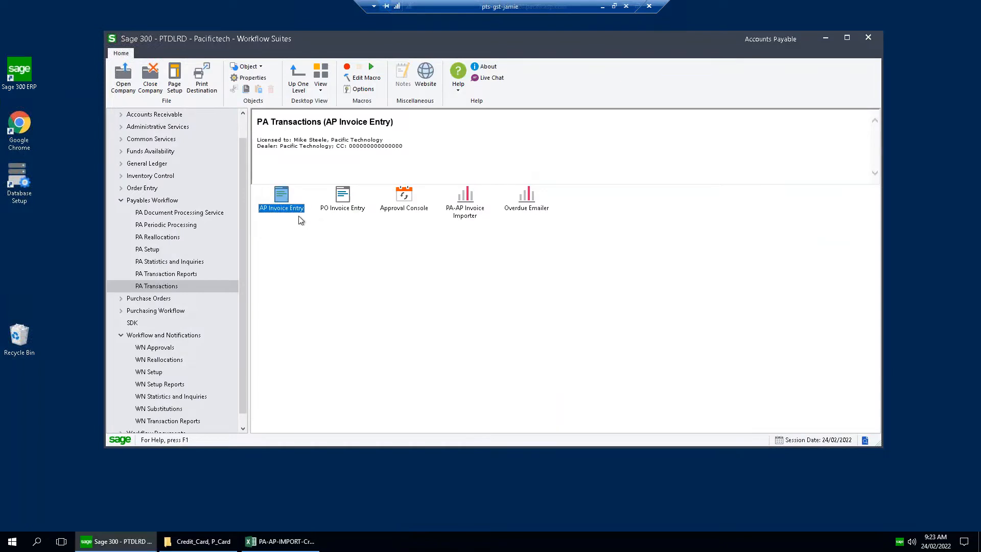
Open the PA DPS Console from the Payables Workflow document processing service and maximize its window.
{"action": "left_click", "coordinate": [348, 199]}
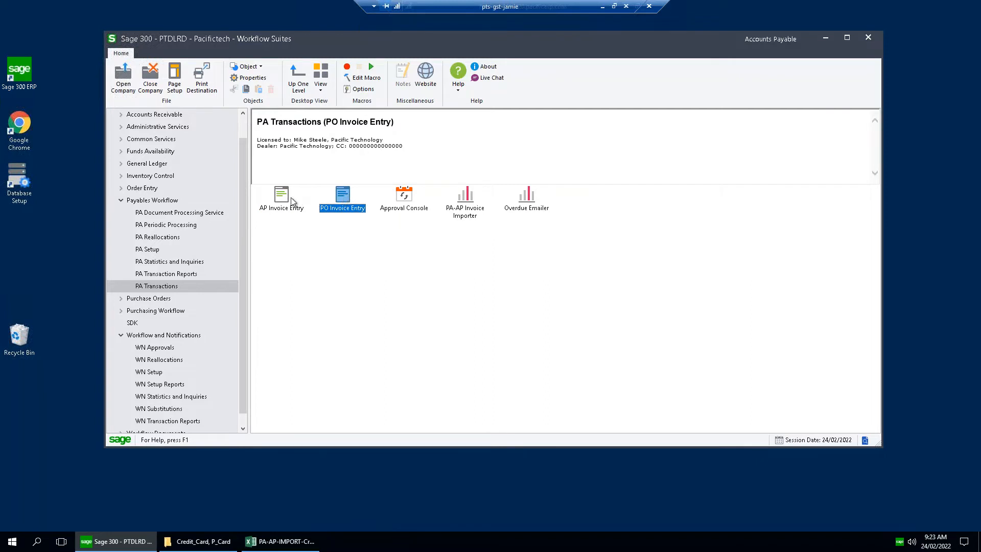
{"action": "left_click", "coordinate": [204, 214]}
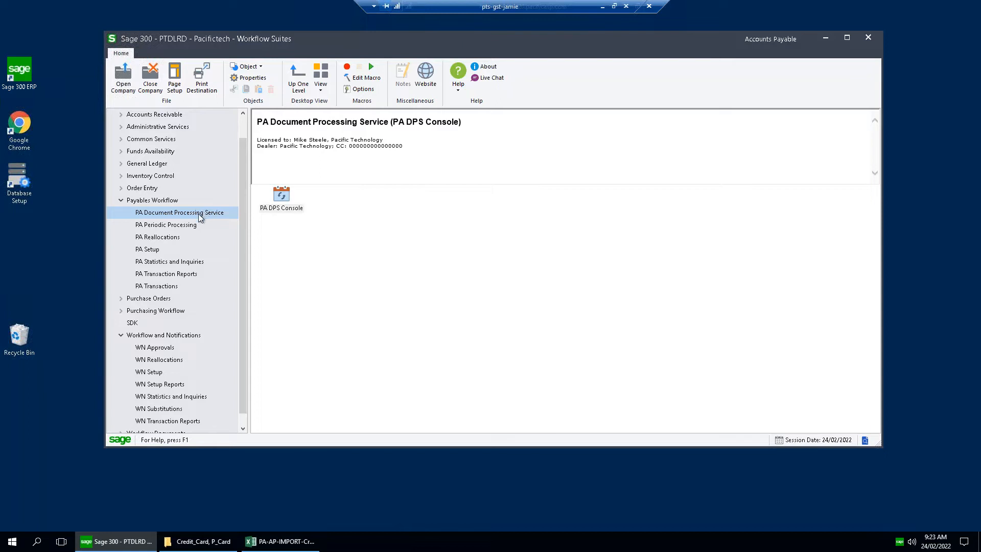
{"action": "double_click", "coordinate": [283, 199]}
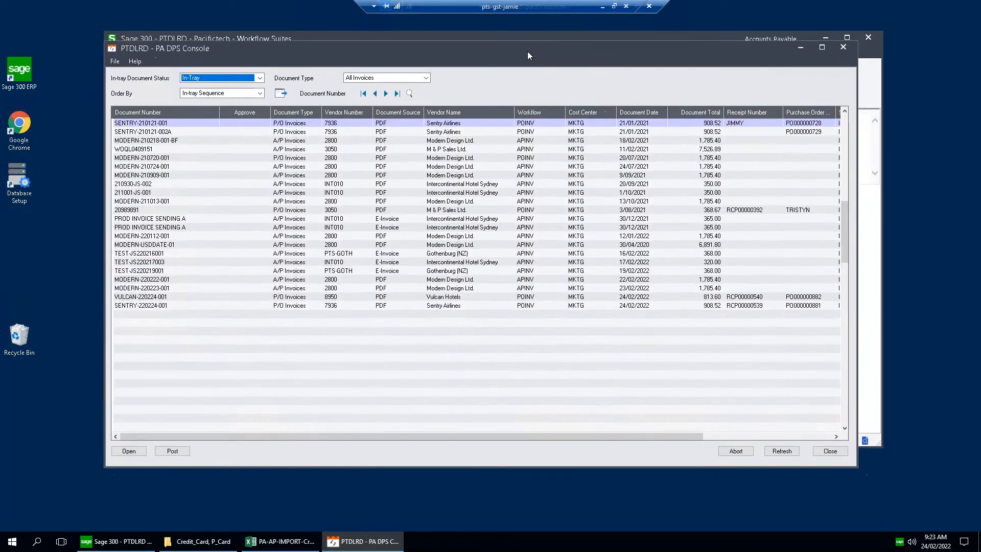
{"action": "double_click", "coordinate": [779, 53]}
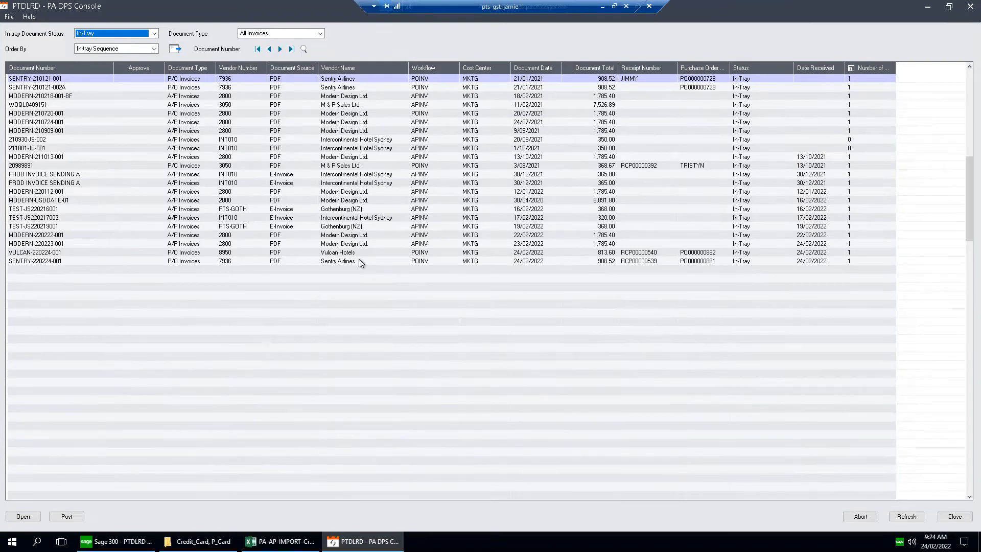
Examine the recent Vulcan Hotels and Modern Design in-tray documents, comparing their P/O and A/P invoice types.
{"action": "left_click", "coordinate": [549, 255]}
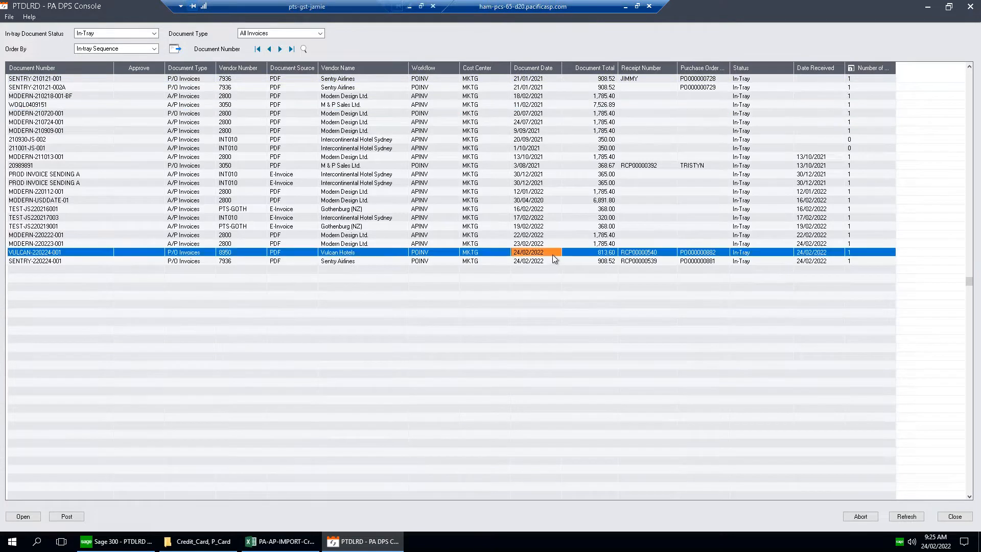
{"action": "left_click", "coordinate": [389, 250]}
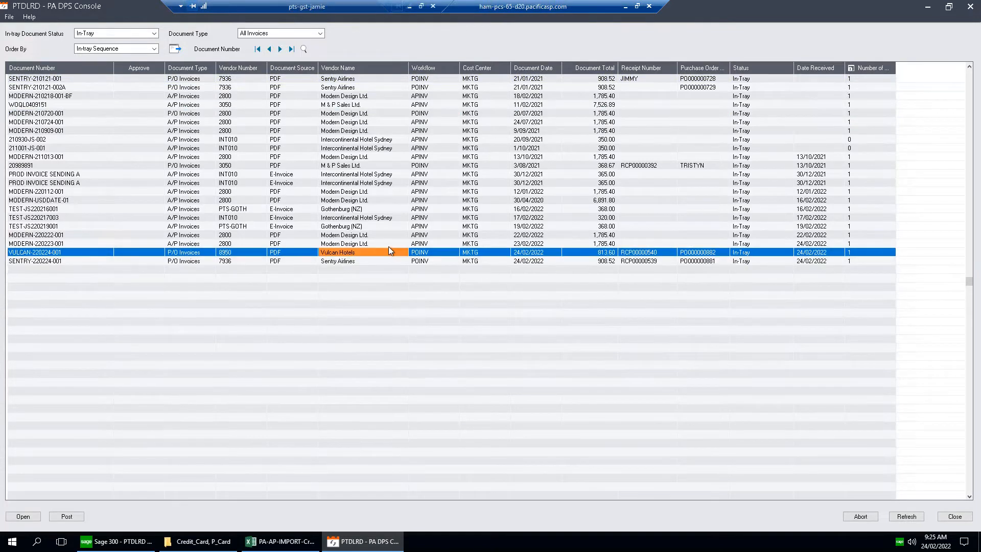
{"action": "left_click", "coordinate": [97, 243]}
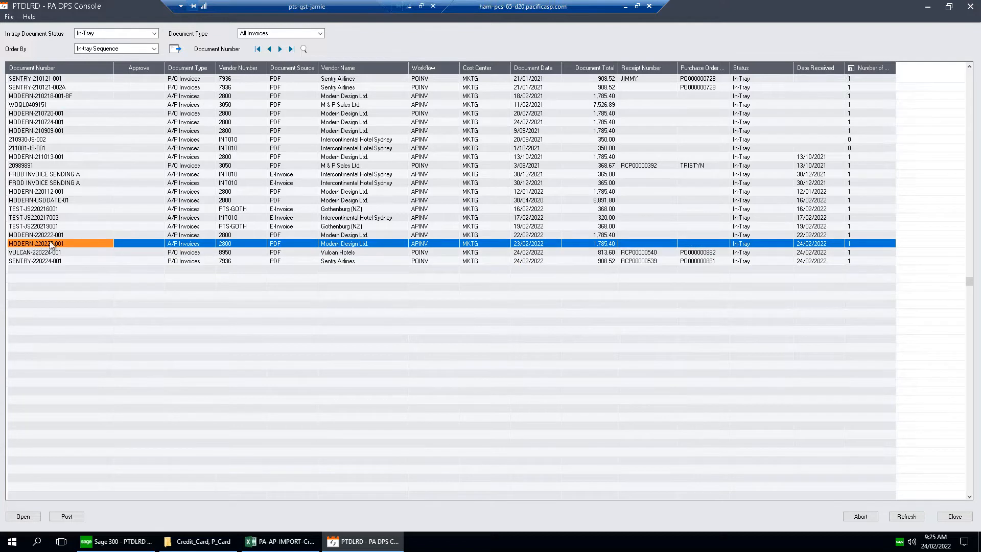
{"action": "left_click", "coordinate": [188, 245]}
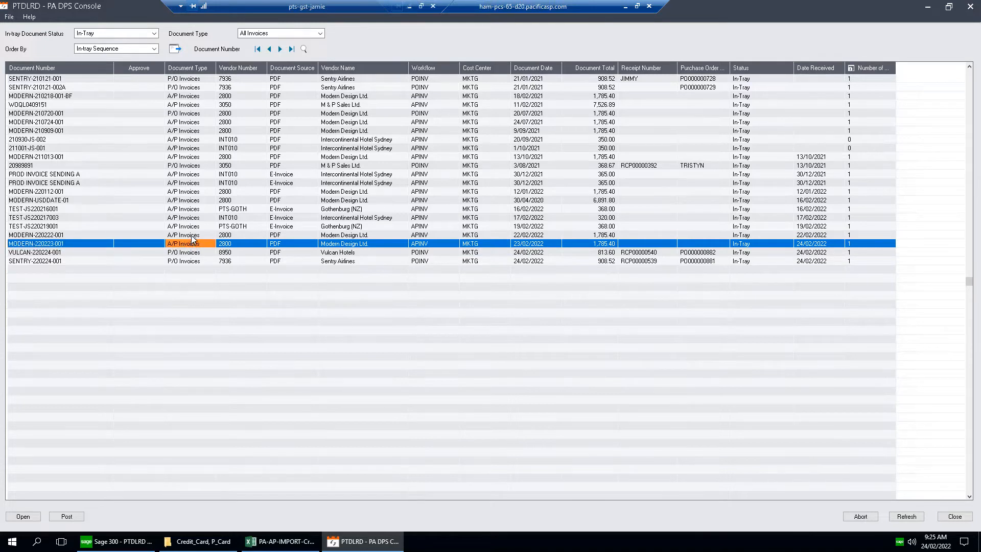
{"action": "left_click", "coordinate": [193, 236]}
{"action": "left_click", "coordinate": [194, 248]}
{"action": "left_click", "coordinate": [195, 254]}
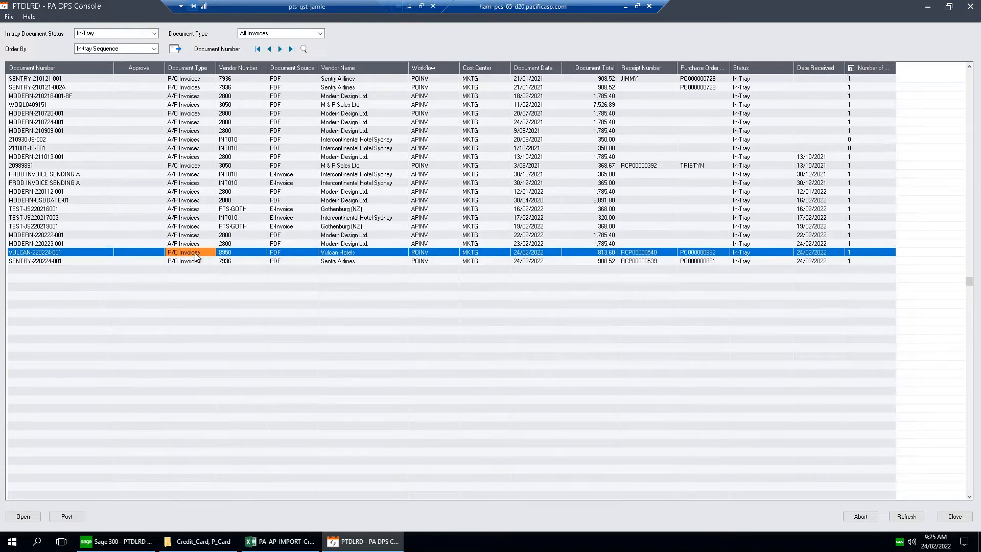
{"action": "left_click", "coordinate": [199, 245]}
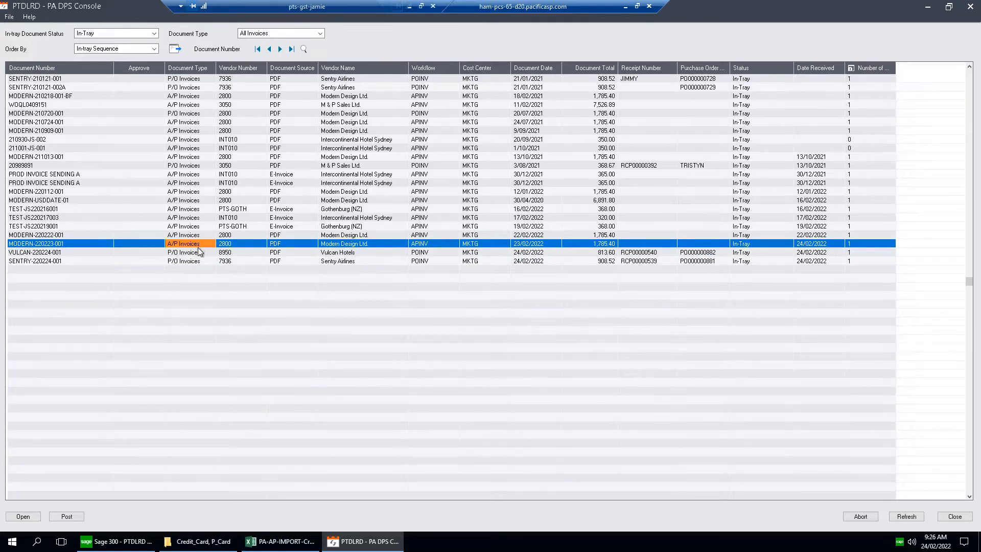
{"action": "left_click", "coordinate": [198, 253]}
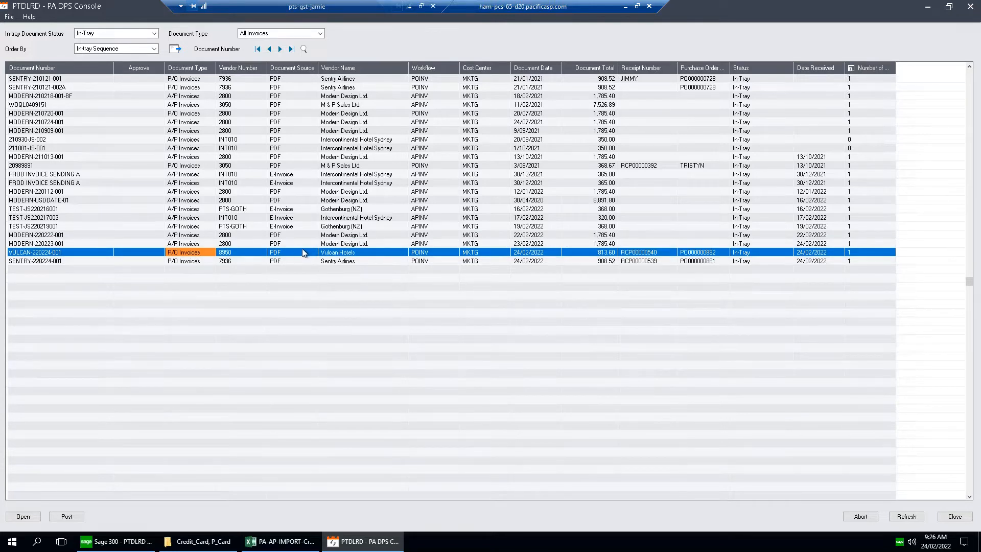
Check the purchase order number and receipt number of the Vulcan Hotels in-tray invoice.
{"action": "left_click", "coordinate": [705, 255]}
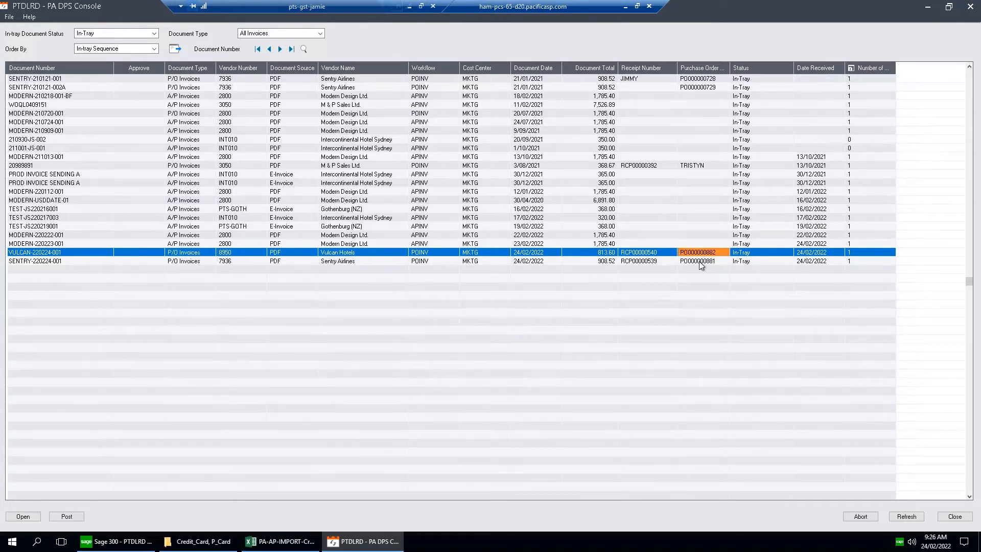
{"action": "left_click", "coordinate": [656, 256]}
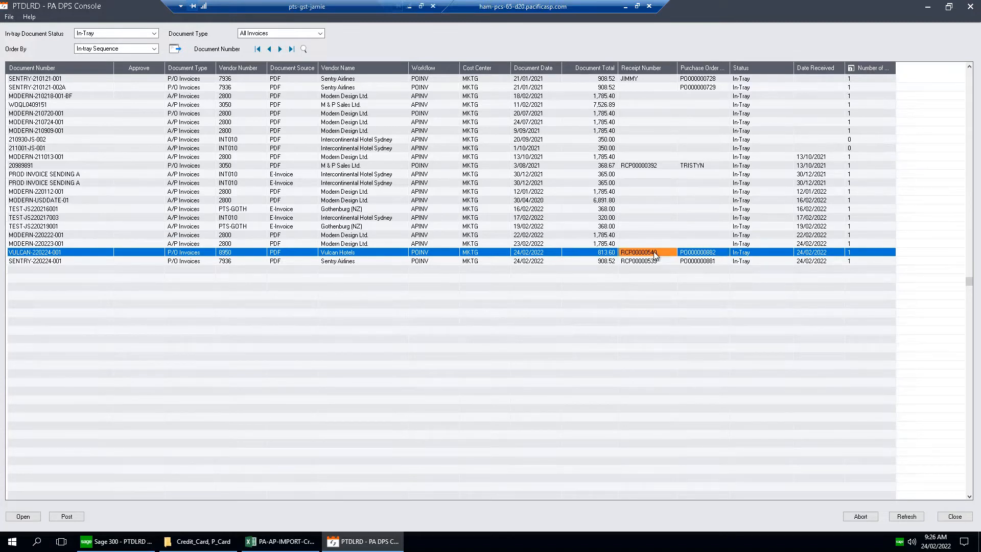
{"action": "left_click", "coordinate": [707, 253]}
Open the Sentry Airlines invoice dated 24/02/2022 in a maximized DPS Entry window and examine the customer order number on its PDF.
{"action": "left_click", "coordinate": [64, 260]}
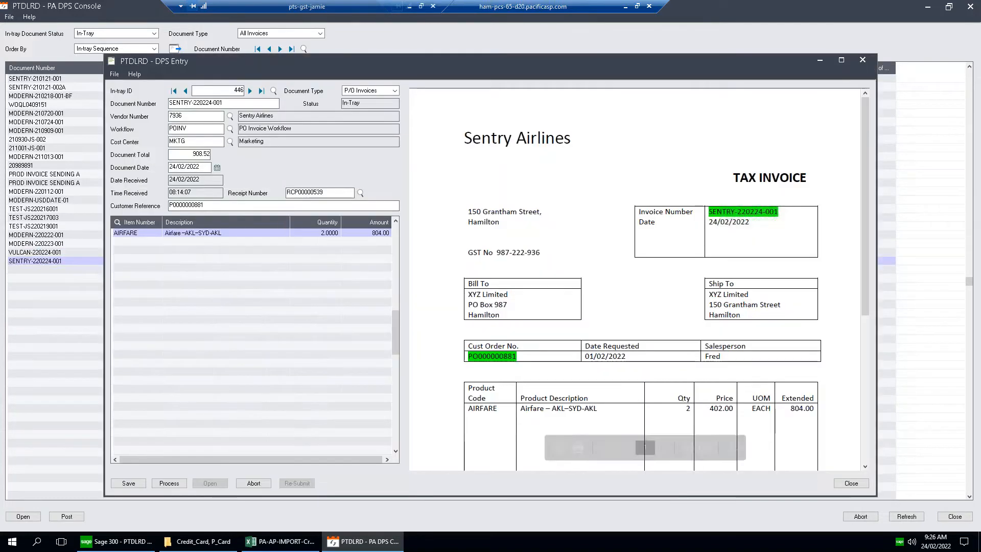
{"action": "double_click", "coordinate": [637, 65]}
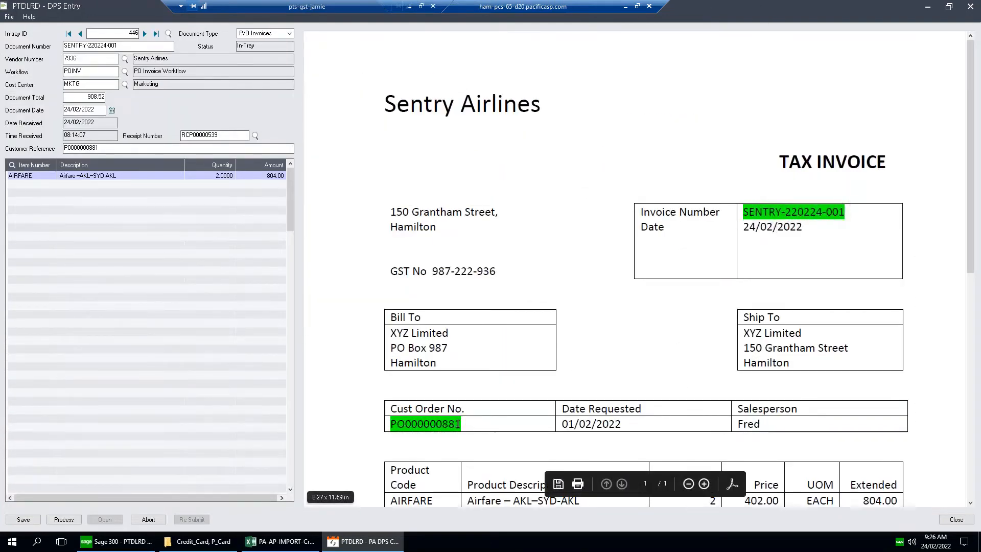
{"action": "left_click_drag", "start_coordinate": [461, 424], "coordinate": [361, 427]}
{"action": "left_click", "coordinate": [428, 424]}
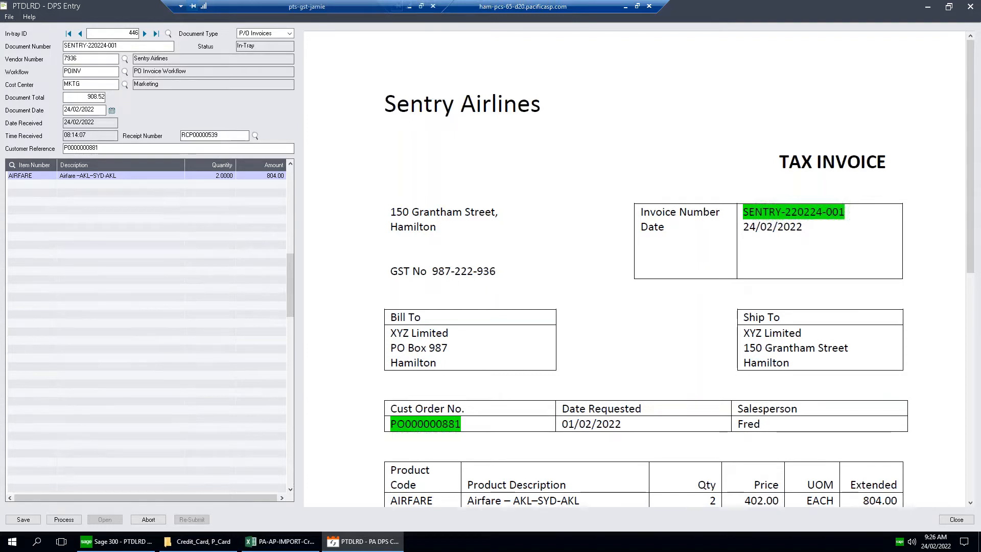
Close the Sentry Airlines invoice and compare the PDF and E-Invoice document sources of the recent in-tray documents.
{"action": "left_click", "coordinate": [970, 7]}
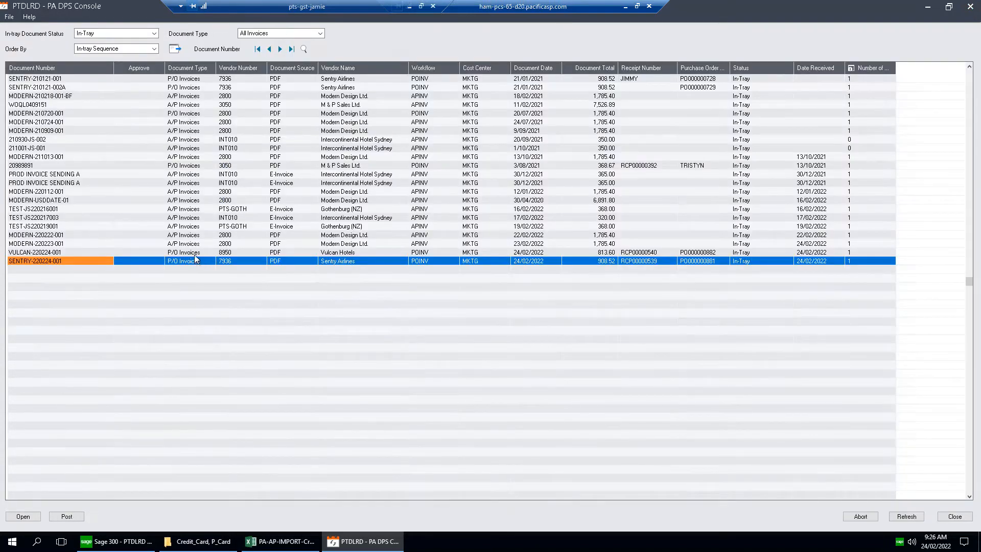
{"action": "left_click", "coordinate": [196, 246]}
{"action": "left_click", "coordinate": [198, 253]}
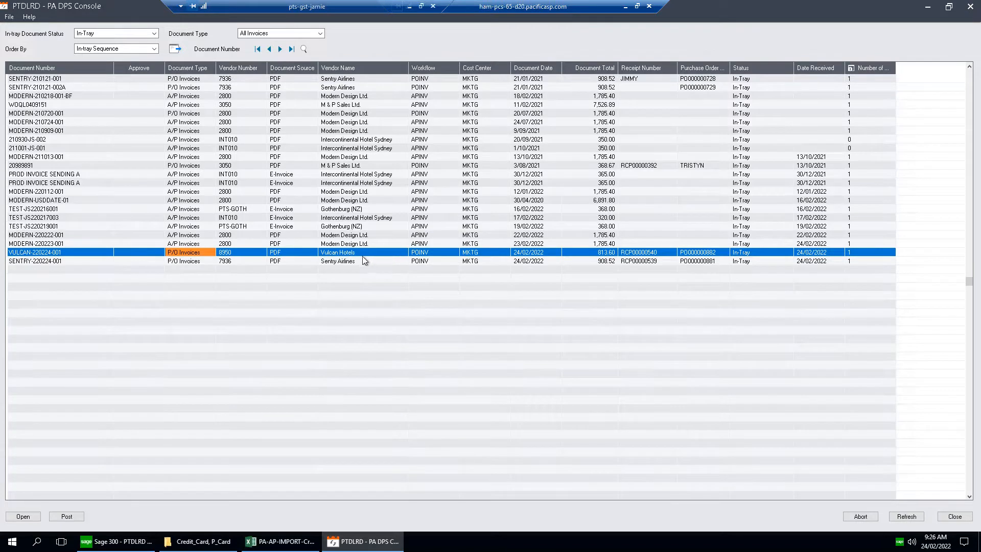
{"action": "left_click", "coordinate": [287, 235]}
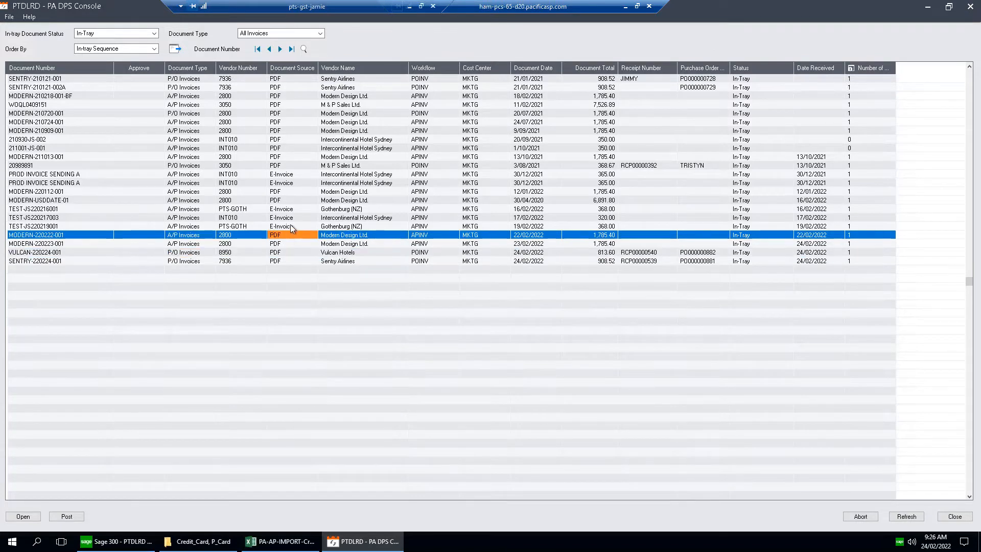
{"action": "left_click", "coordinate": [293, 226]}
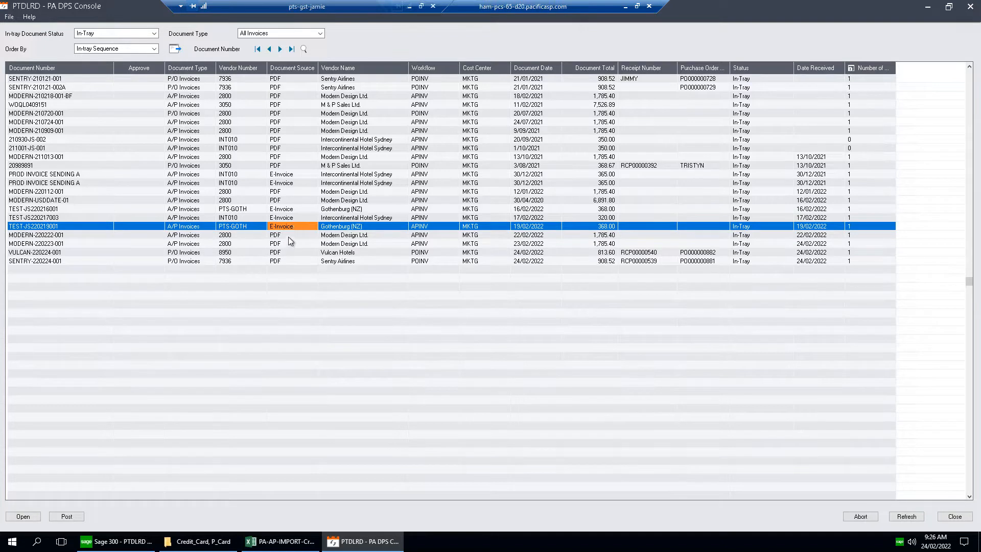
{"action": "left_click", "coordinate": [288, 237]}
{"action": "left_click", "coordinate": [288, 239]}
{"action": "left_click", "coordinate": [289, 237]}
{"action": "left_click", "coordinate": [289, 245]}
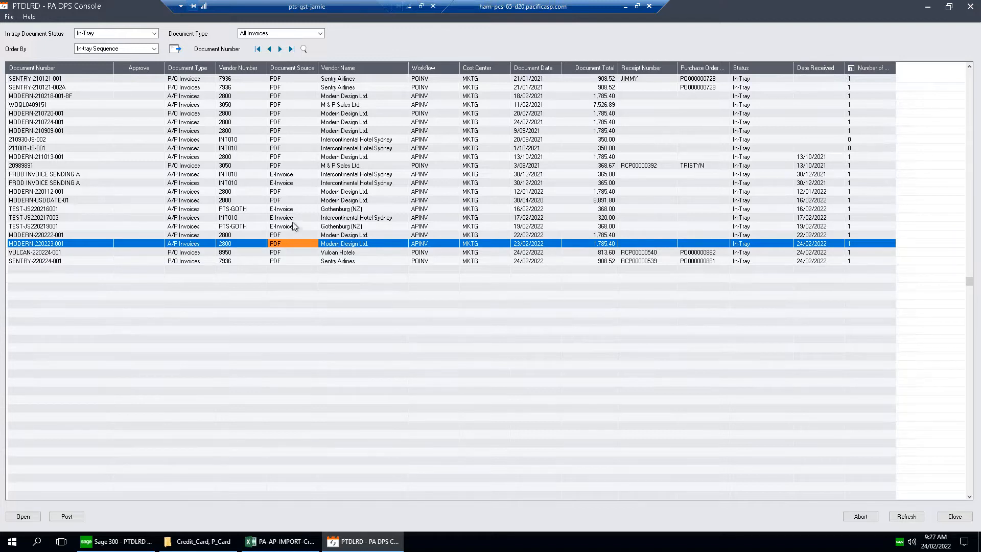
{"action": "left_click", "coordinate": [294, 225]}
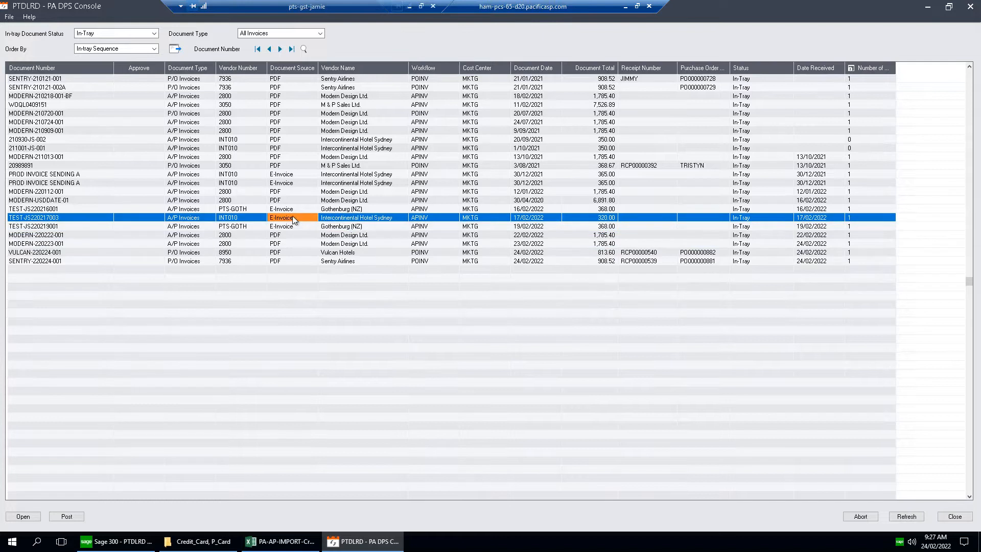
{"action": "left_click", "coordinate": [293, 217]}
{"action": "left_click", "coordinate": [294, 209]}
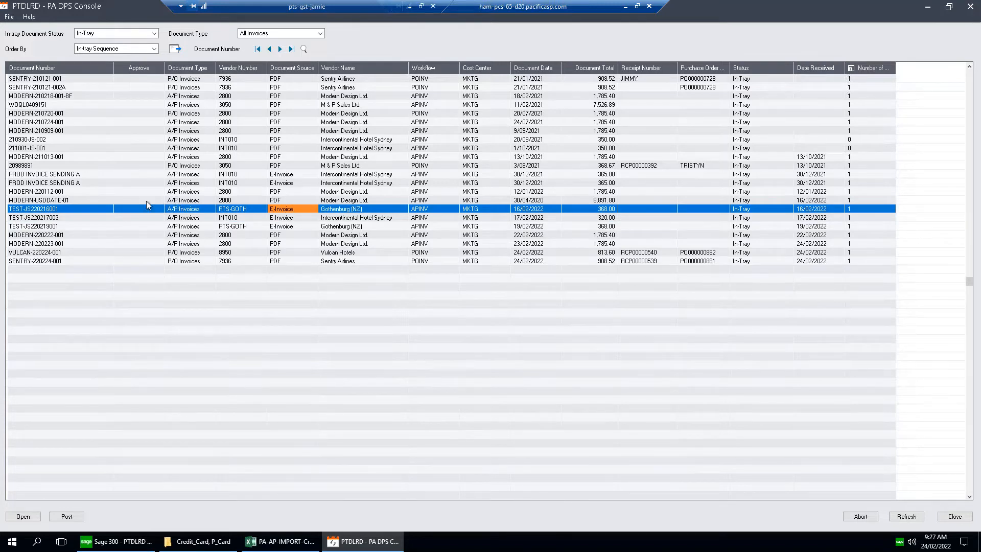
Examine the sender details of the Gothenburg (NZ) e-invoice dated 19/02/2022 in a maximized DPS Entry window, and close it.
{"action": "double_click", "coordinate": [75, 228]}
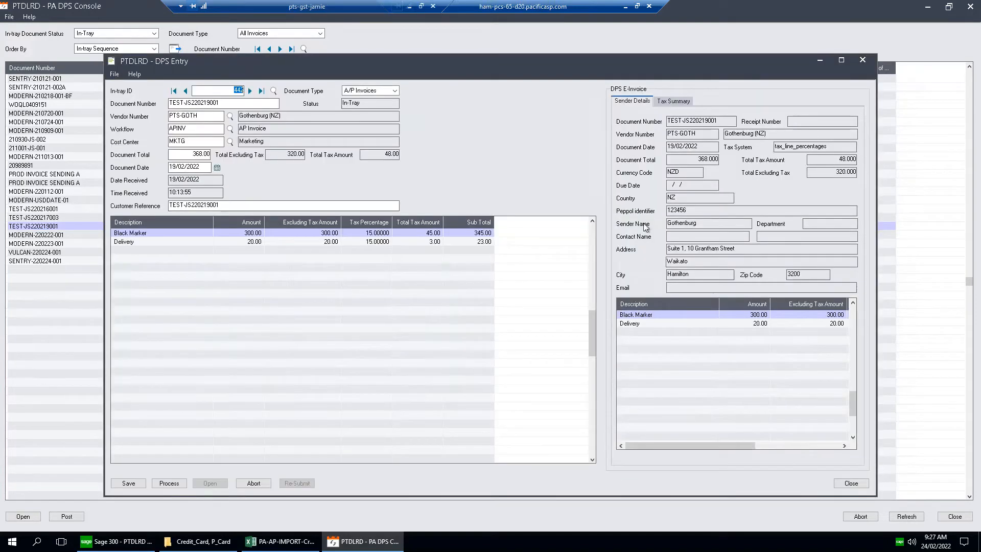
{"action": "left_click_drag", "start_coordinate": [781, 65], "coordinate": [776, 61]}
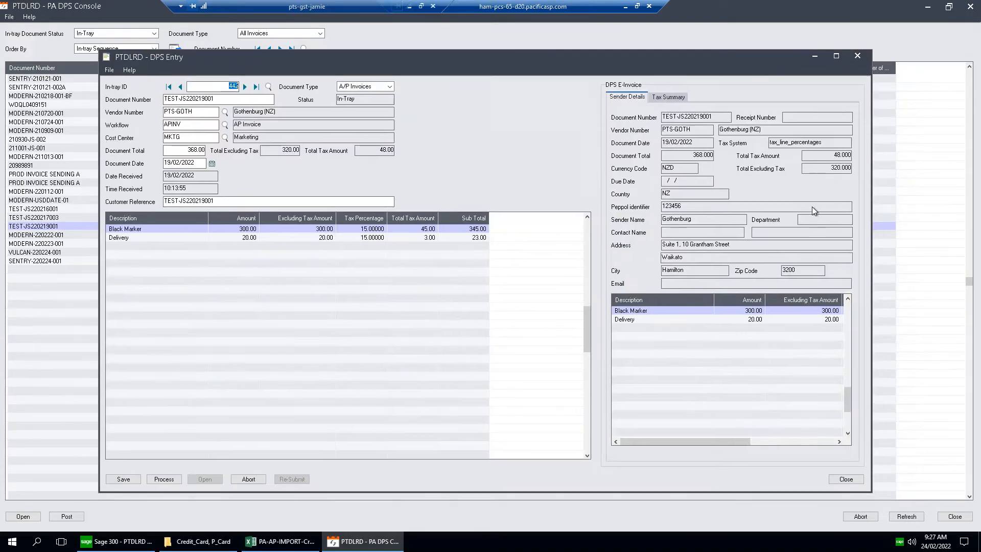
{"action": "double_click", "coordinate": [773, 59]}
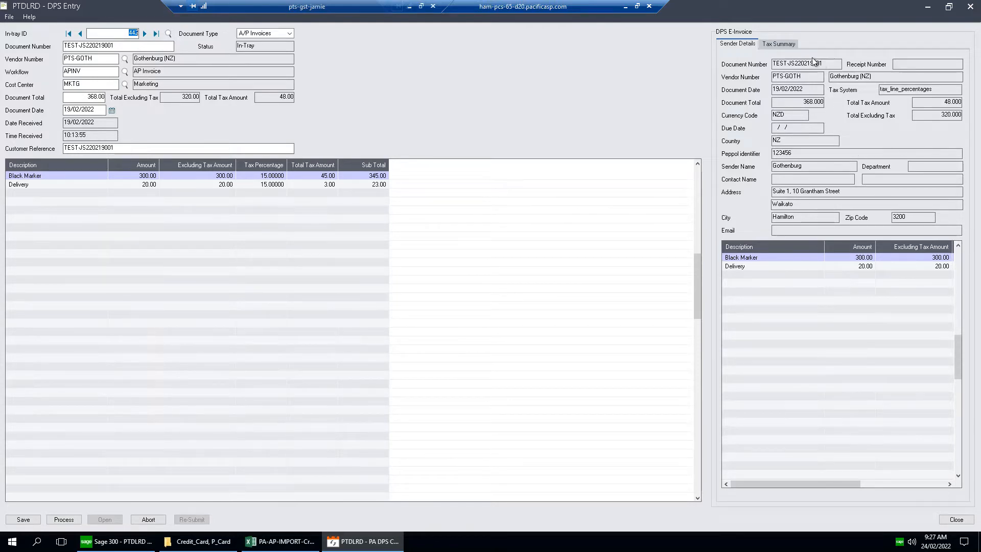
{"action": "left_click", "coordinate": [970, 7]}
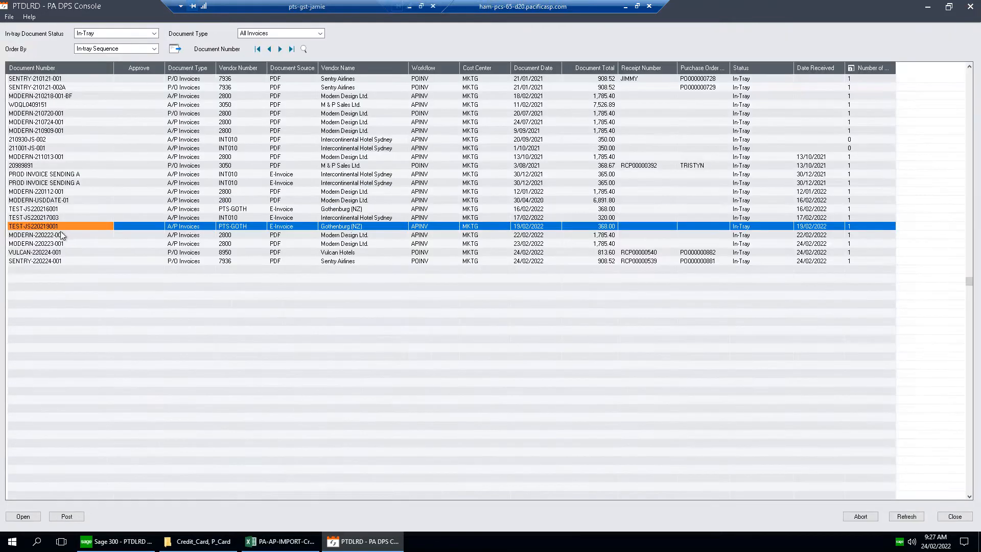
Open the Modern Design Ltd. invoice dated 23/02/2022 in a maximized DPS Entry window and compare its document number with the PDF's invoice number.
{"action": "left_click", "coordinate": [60, 235]}
{"action": "left_click", "coordinate": [61, 243]}
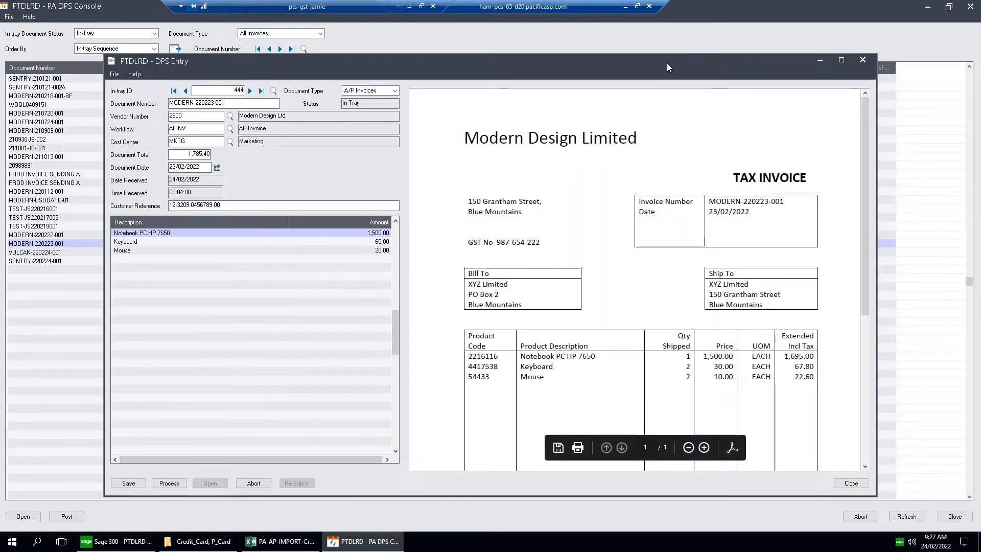
{"action": "double_click", "coordinate": [666, 63]}
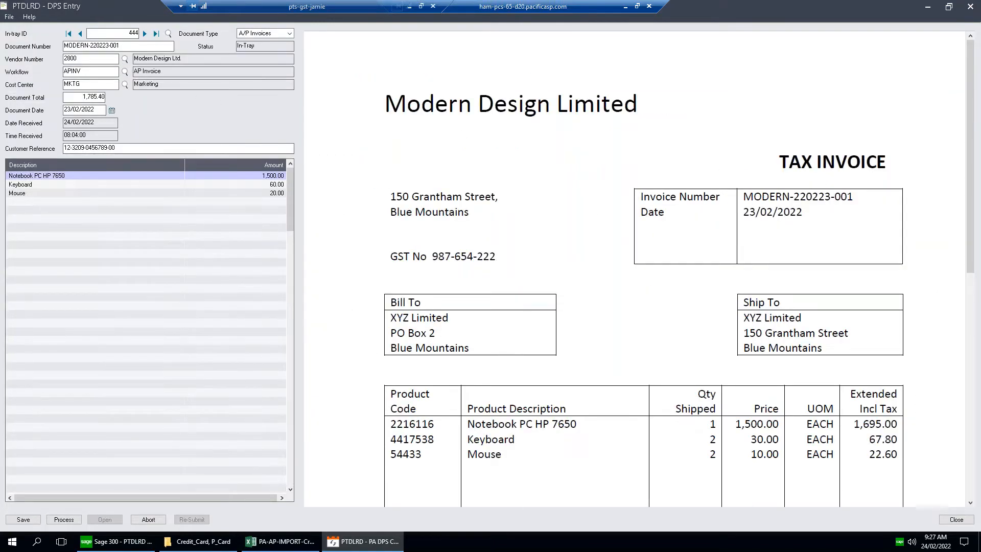
{"action": "left_click", "coordinate": [84, 45]}
{"action": "left_click", "coordinate": [825, 198]}
{"action": "left_click_drag", "start_coordinate": [849, 198], "coordinate": [741, 197]}
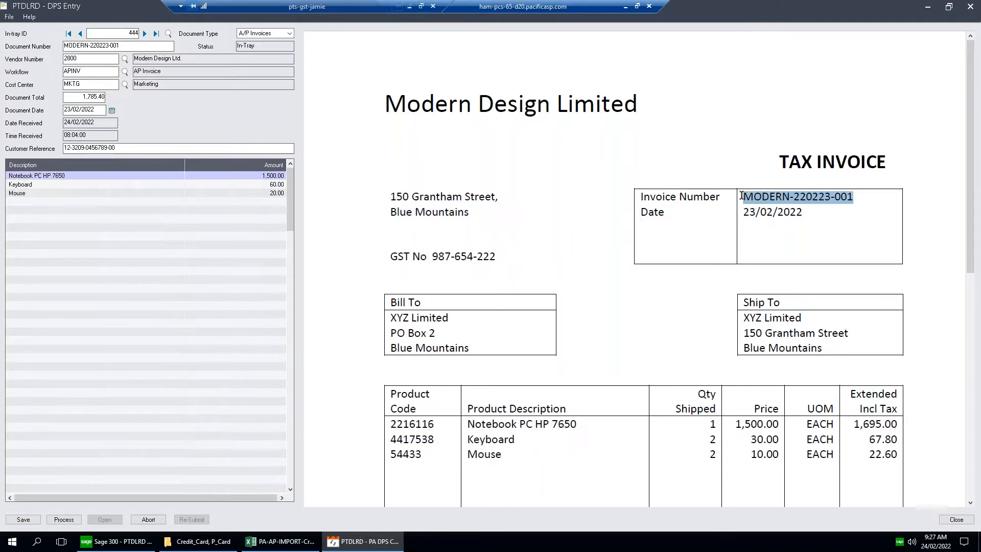
{"action": "left_click_drag", "start_coordinate": [120, 45], "coordinate": [49, 47]}
Check the vendor number and highlight the supplier's GST number on the PDF invoice.
{"action": "left_click", "coordinate": [72, 57]}
{"action": "left_click", "coordinate": [494, 258]}
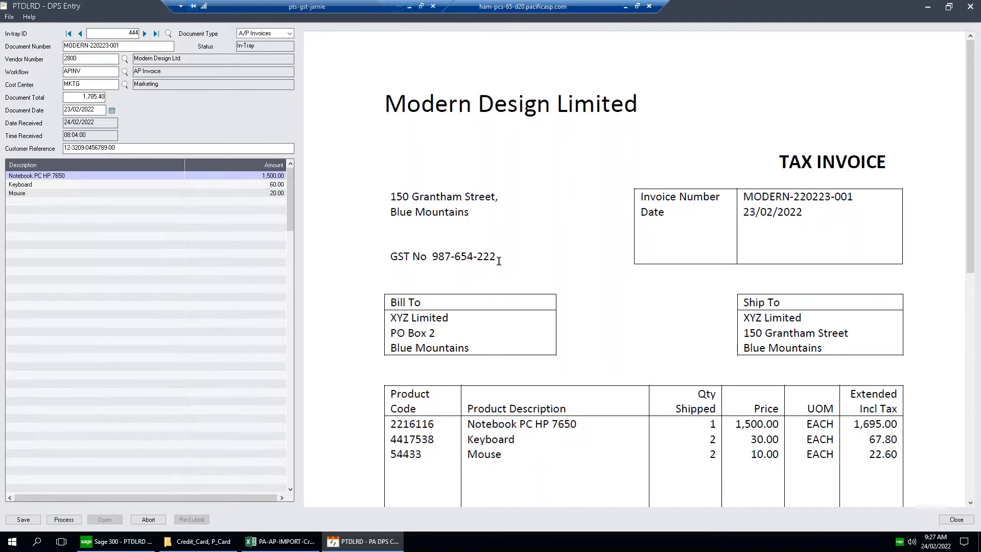
{"action": "left_click_drag", "start_coordinate": [494, 258], "coordinate": [434, 258]}
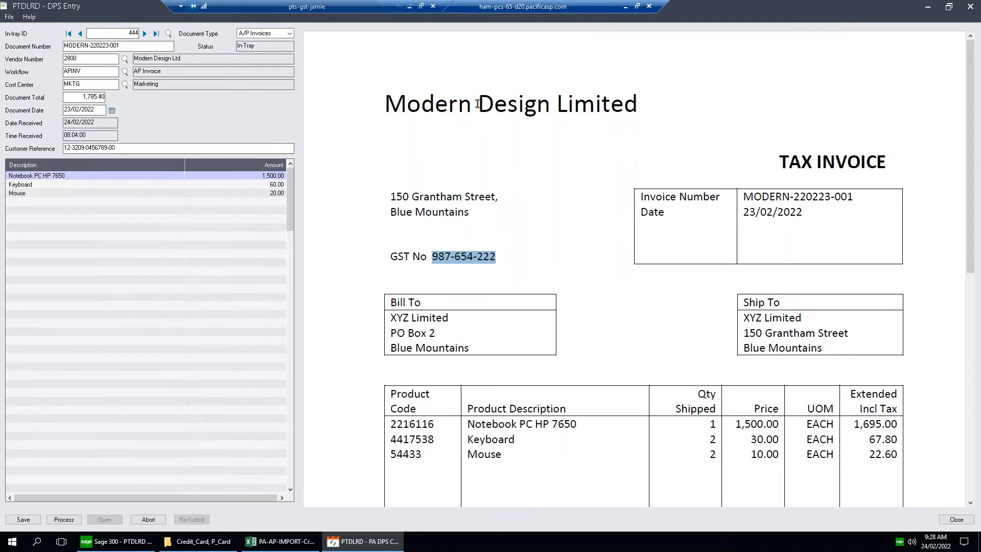
{"action": "left_click", "coordinate": [473, 257]}
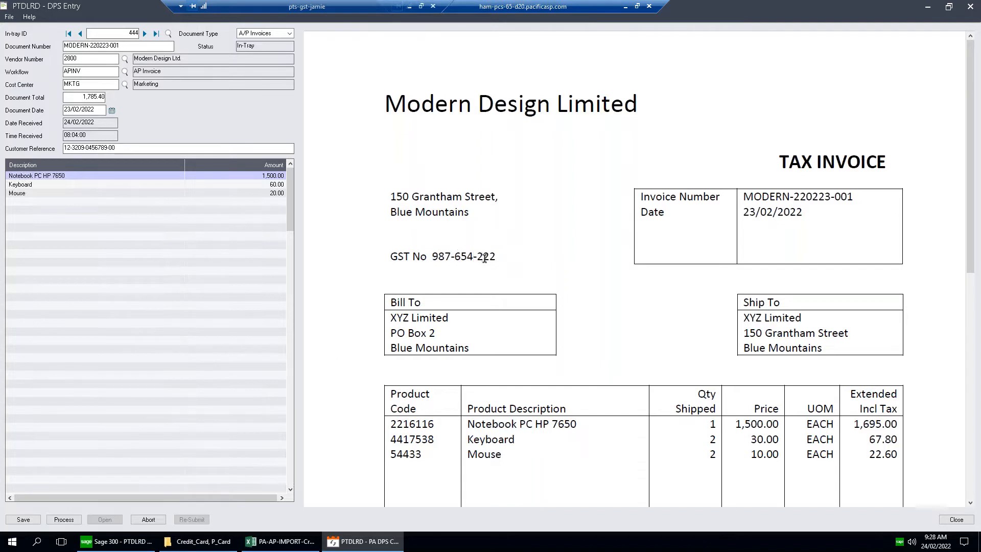
{"action": "left_click_drag", "start_coordinate": [497, 257], "coordinate": [434, 257]}
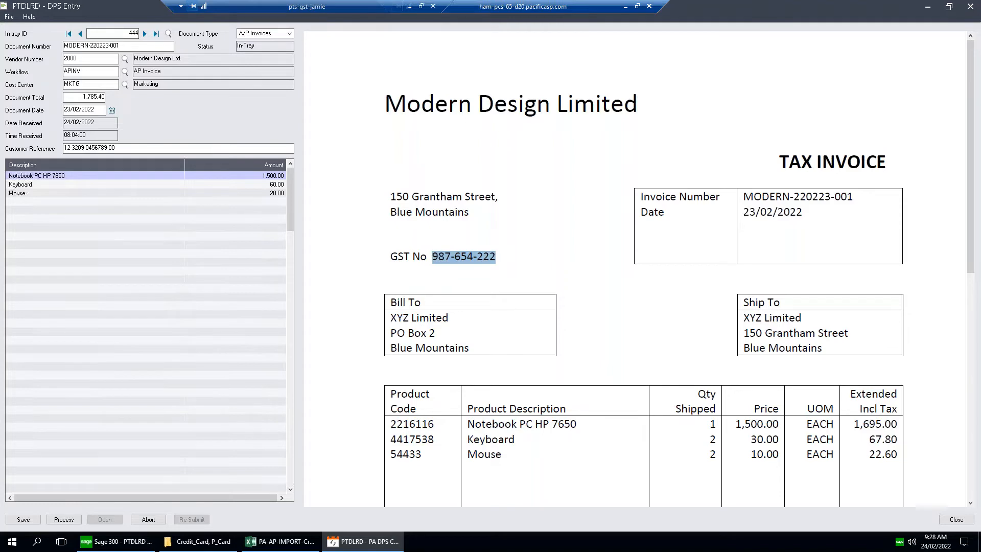
Switch to the Sage 300 desktop and load vendor 2800 in the Accounts Payable A/P Vendors record.
{"action": "left_click", "coordinate": [115, 541]}
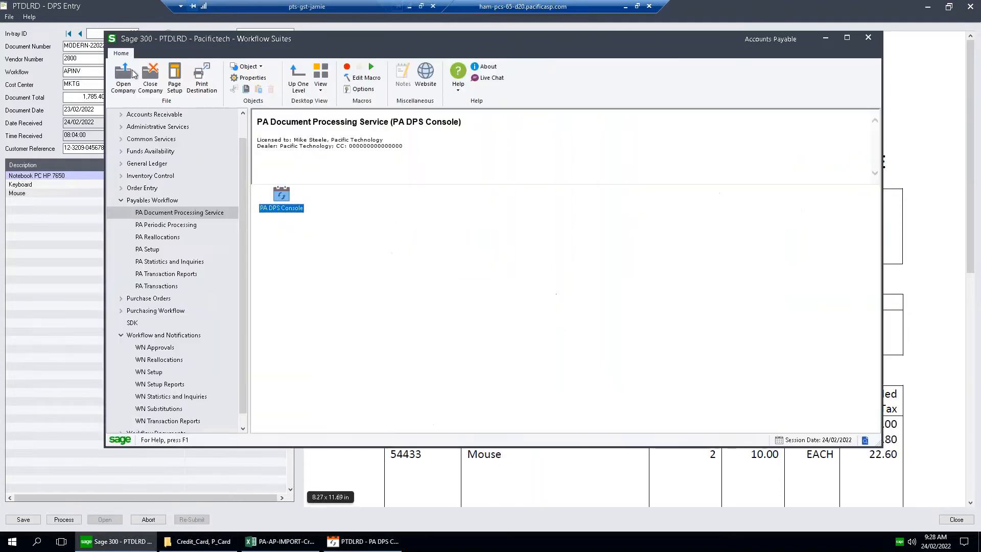
{"action": "scroll", "coordinate": [127, 120], "scroll_direction": "up", "scroll_amount": 1}
{"action": "left_click", "coordinate": [121, 127]}
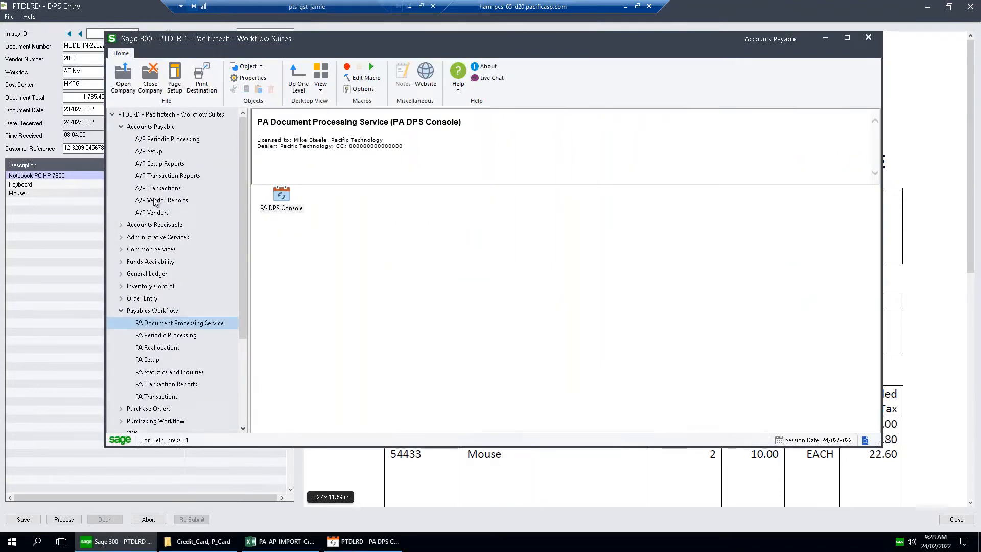
{"action": "left_click", "coordinate": [156, 213]}
{"action": "double_click", "coordinate": [465, 197]}
{"action": "type", "text": "2800"}
{"action": "key", "text": "Tab"}
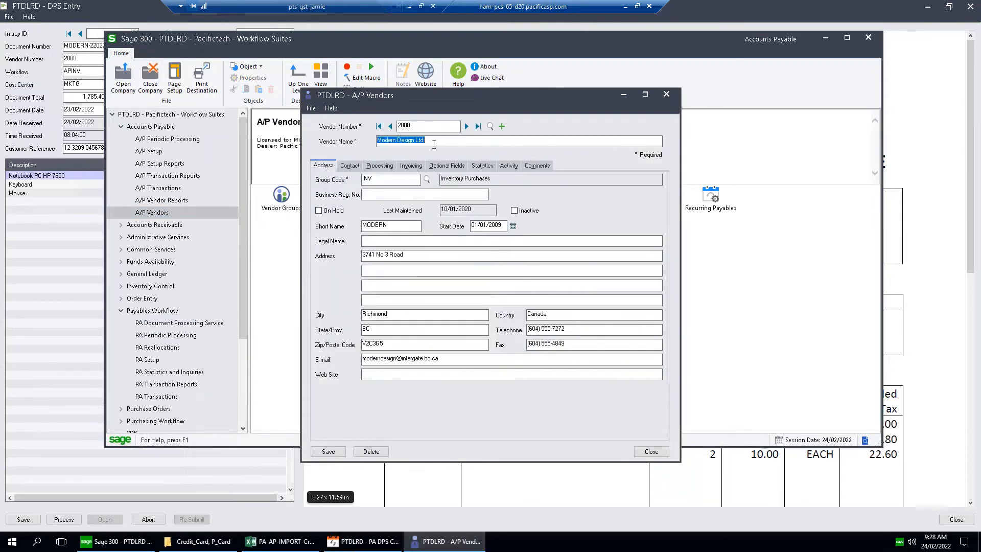
Check the Goods and Service Tax registration number in the vendor's invoicing details, and return to the DPS Entry invoice.
{"action": "left_click", "coordinate": [410, 165]}
{"action": "left_click", "coordinate": [543, 269]}
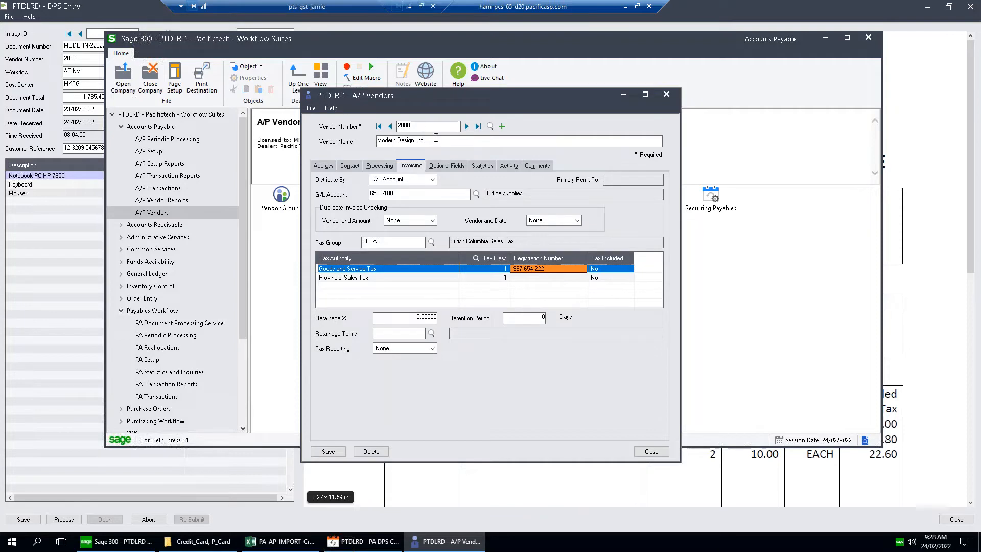
{"action": "left_click", "coordinate": [411, 126]}
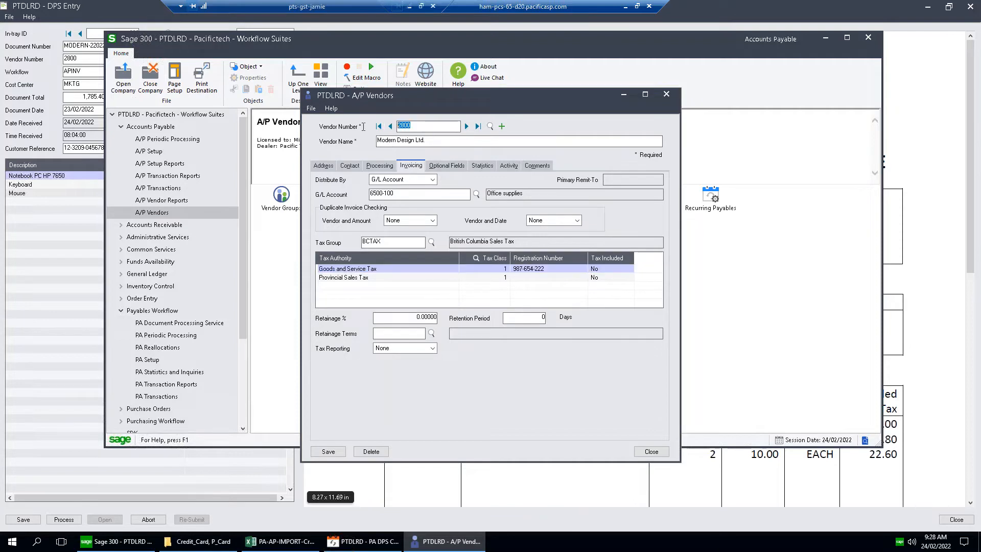
{"action": "left_click", "coordinate": [624, 94]}
{"action": "left_click", "coordinate": [40, 131]}
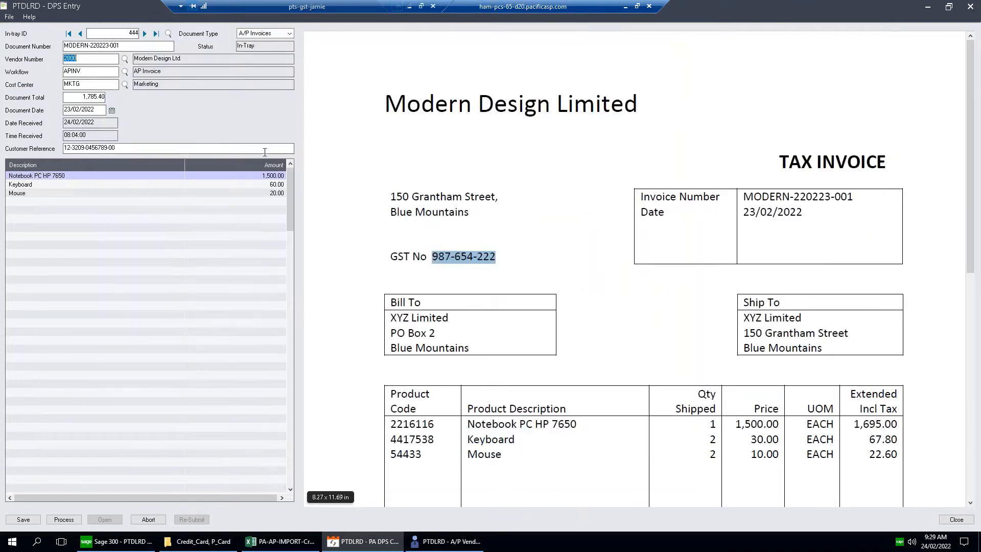
Compare the invoice's cost center, document total and customer reference with the total and bank account on the PDF.
{"action": "left_click", "coordinate": [90, 82]}
{"action": "left_click", "coordinate": [89, 98]}
{"action": "left_click_drag", "start_coordinate": [969, 117], "coordinate": [968, 336]}
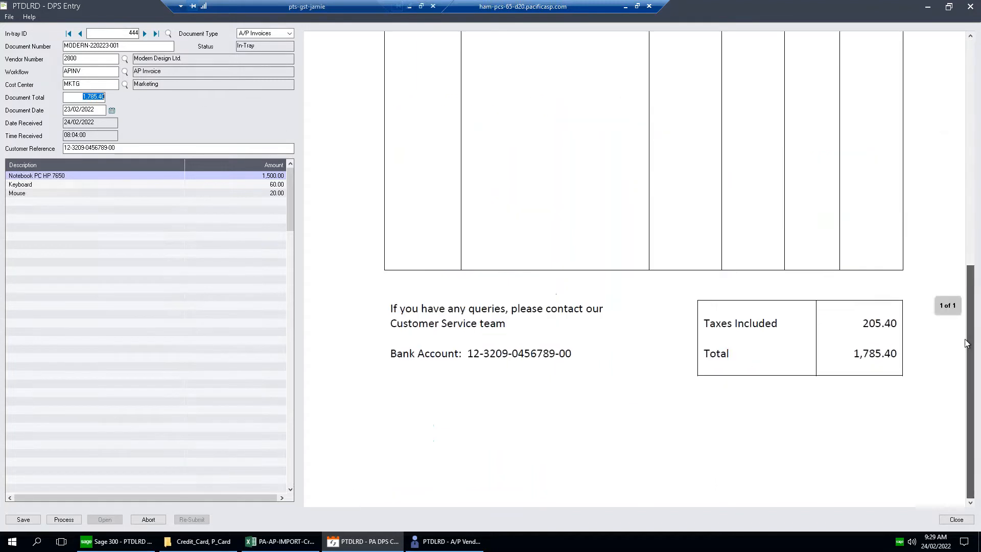
{"action": "scroll", "coordinate": [960, 202], "scroll_direction": "up", "scroll_amount": 10}
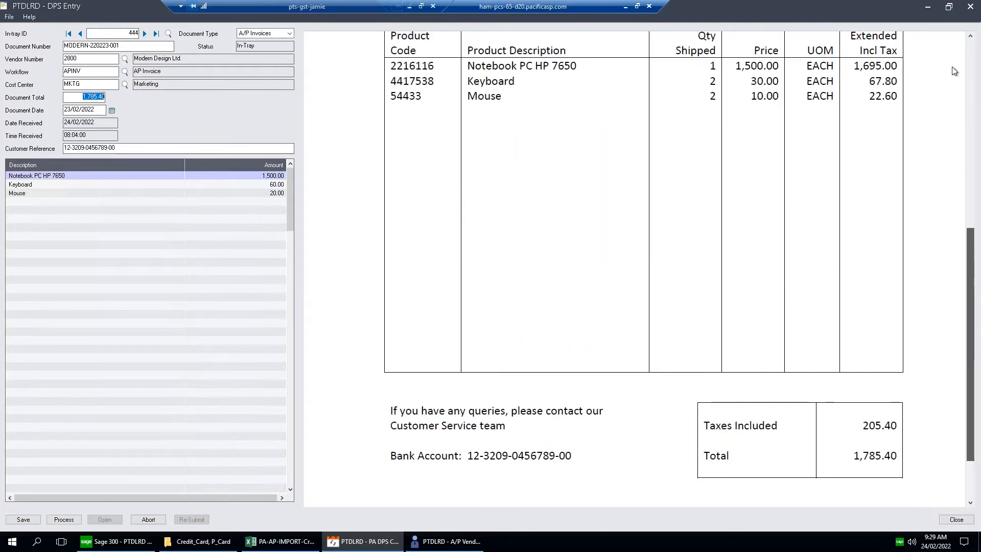
{"action": "key", "text": "Tab"}
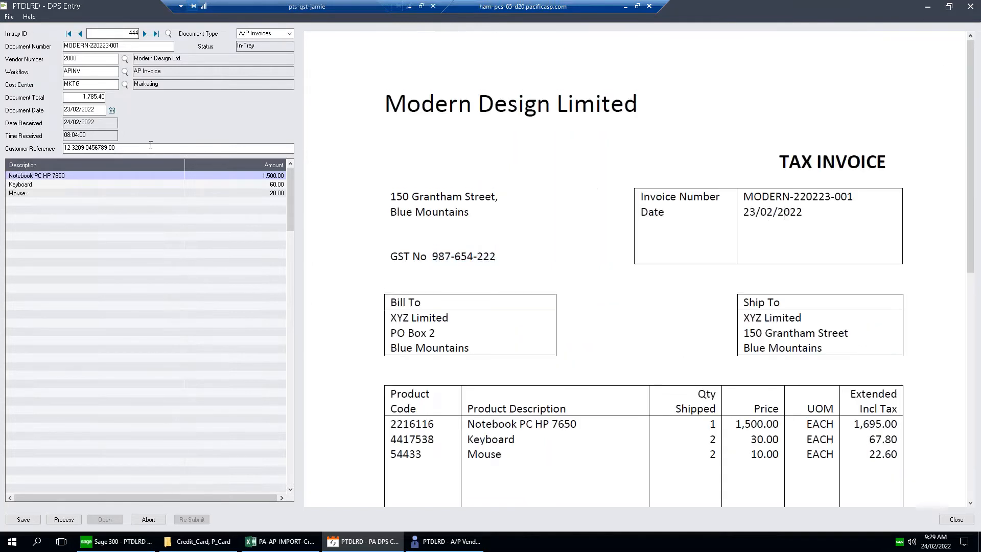
{"action": "left_click", "coordinate": [93, 149]}
{"action": "scroll", "coordinate": [479, 255], "scroll_direction": "down", "scroll_amount": 5}
{"action": "scroll", "coordinate": [485, 262], "scroll_direction": "down", "scroll_amount": 3}
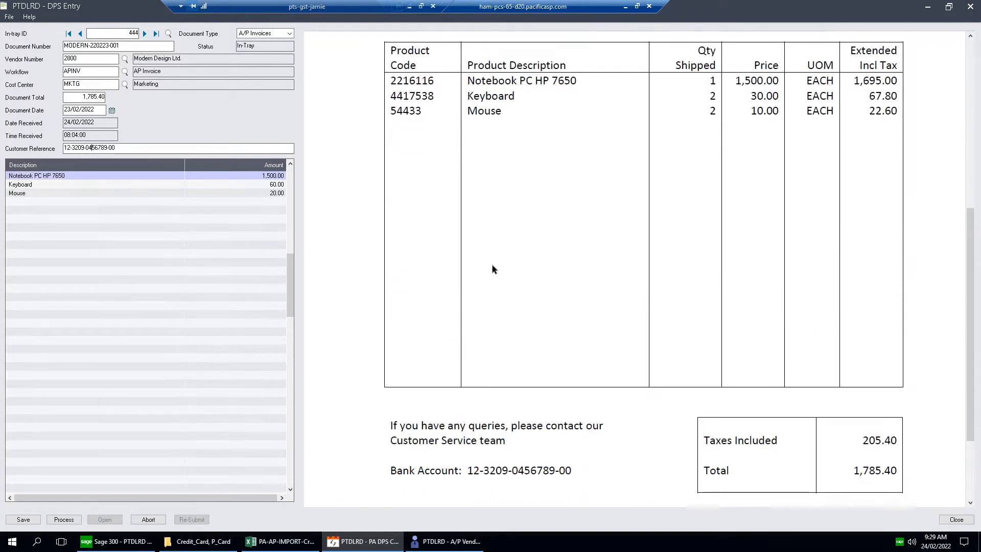
{"action": "scroll", "coordinate": [323, 235], "scroll_direction": "up", "scroll_amount": 5}
Compare the Notebook PC HP 7650 and Keyboard detail lines with the product lines on the PDF.
{"action": "left_click", "coordinate": [109, 176]}
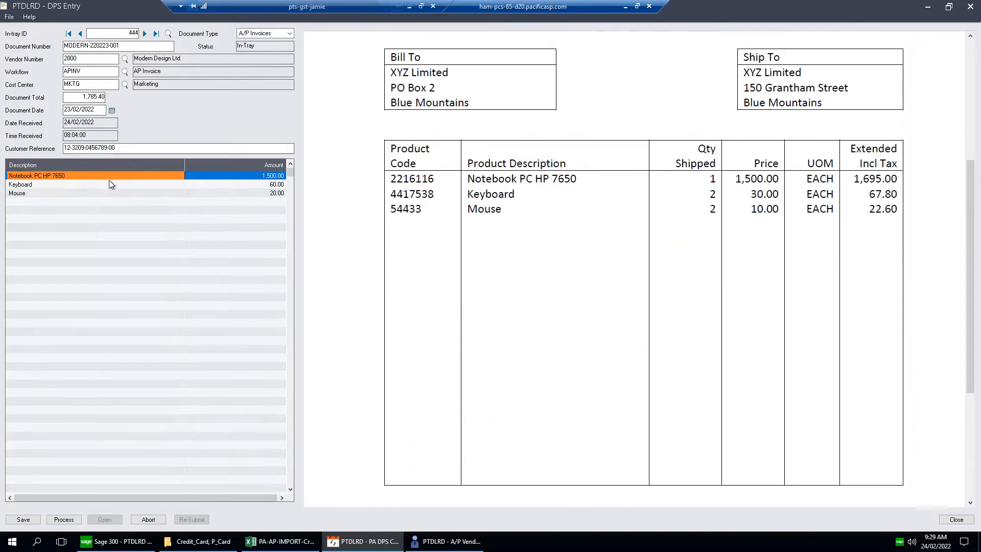
{"action": "left_click", "coordinate": [109, 181]}
{"action": "left_click_drag", "start_coordinate": [971, 170], "coordinate": [972, 76]}
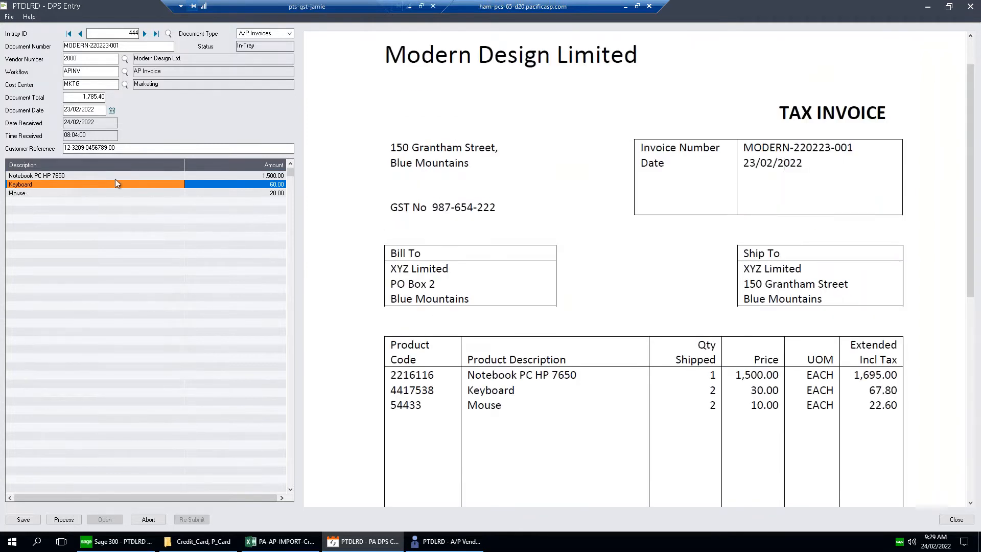
{"action": "left_click_drag", "start_coordinate": [975, 113], "coordinate": [973, 79]}
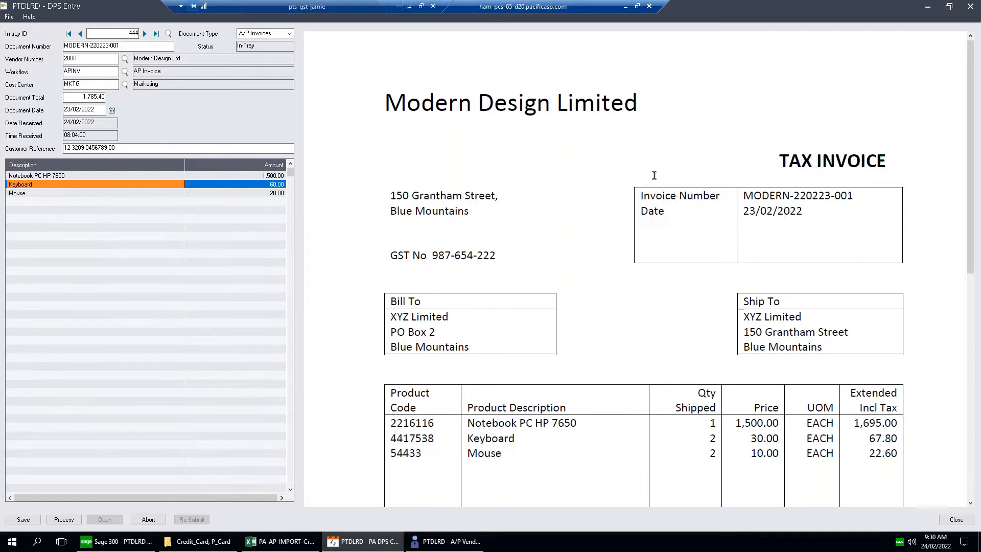
Re-enter 2800 as the Modern Design invoice's vendor number.
{"action": "left_click_drag", "start_coordinate": [580, 9], "coordinate": [600, 5]}
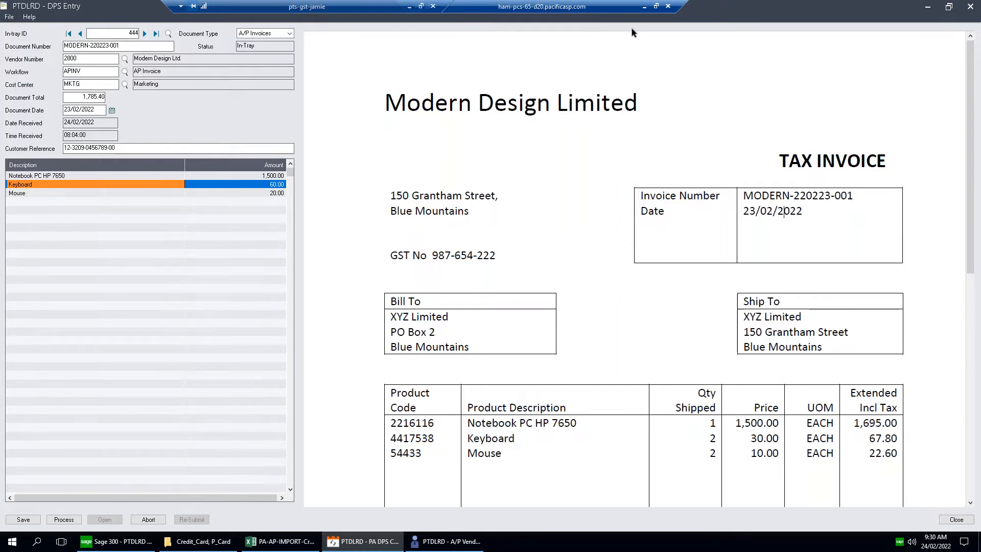
{"action": "left_click", "coordinate": [90, 59]}
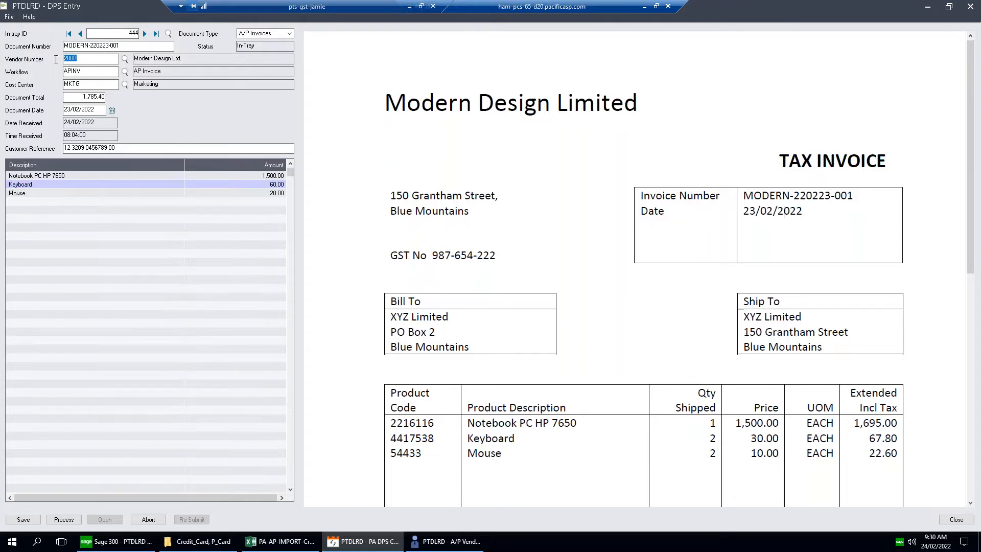
{"action": "key", "text": "BackSpace"}
{"action": "type", "text": "2800"}
{"action": "key", "text": "Tab"}
Review the invoice's cost center together with its notebook and keyboard line descriptions.
{"action": "left_click", "coordinate": [97, 84]}
{"action": "left_click", "coordinate": [93, 176]}
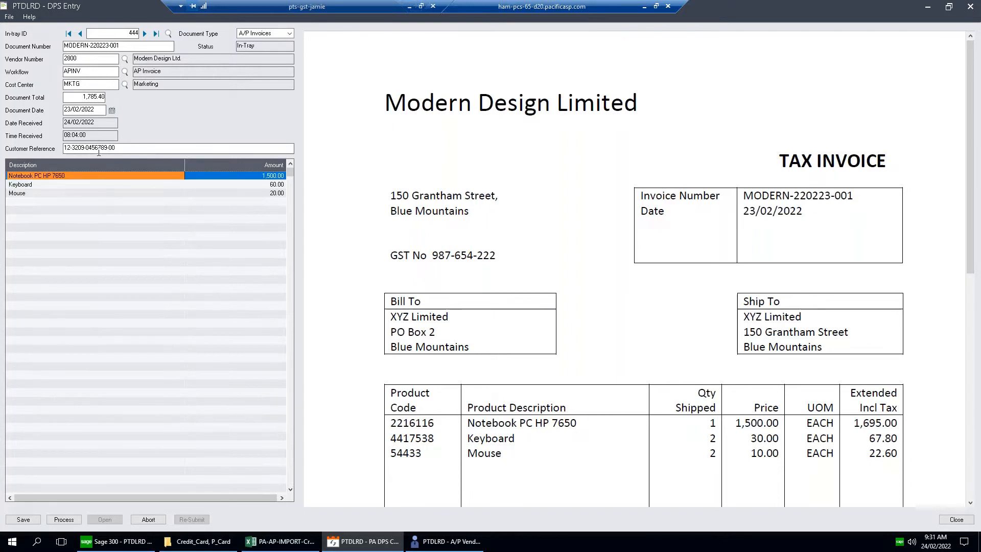
{"action": "left_click", "coordinate": [85, 185]}
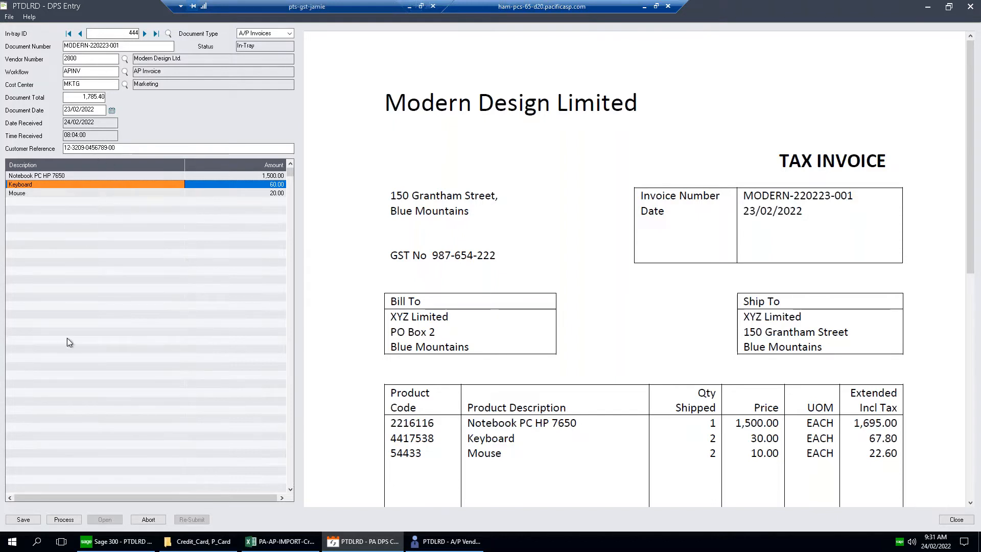
Process the Modern Design in-tray invoice into an A/P invoice and check its G/L account against the vendor's invoicing defaults.
{"action": "left_click", "coordinate": [71, 519]}
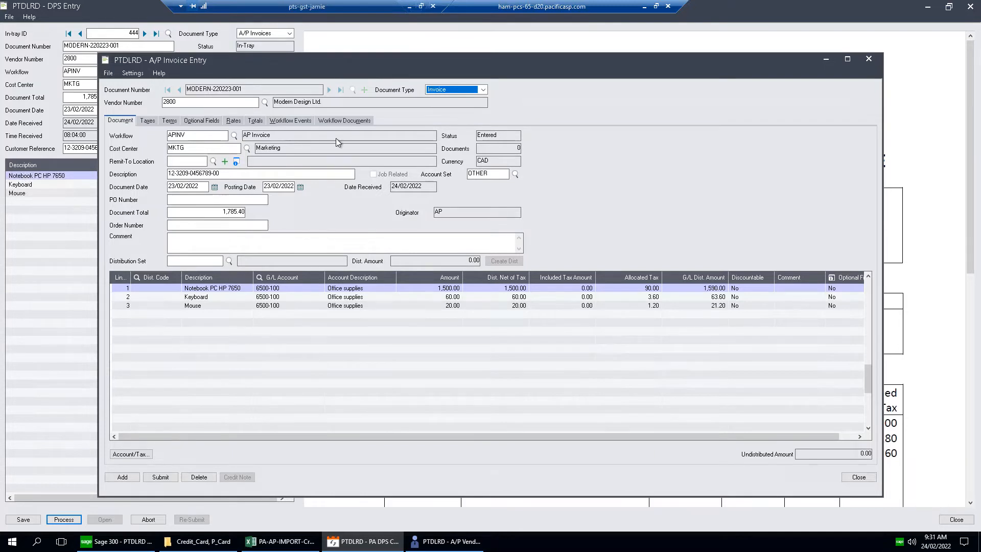
{"action": "left_click", "coordinate": [286, 297]}
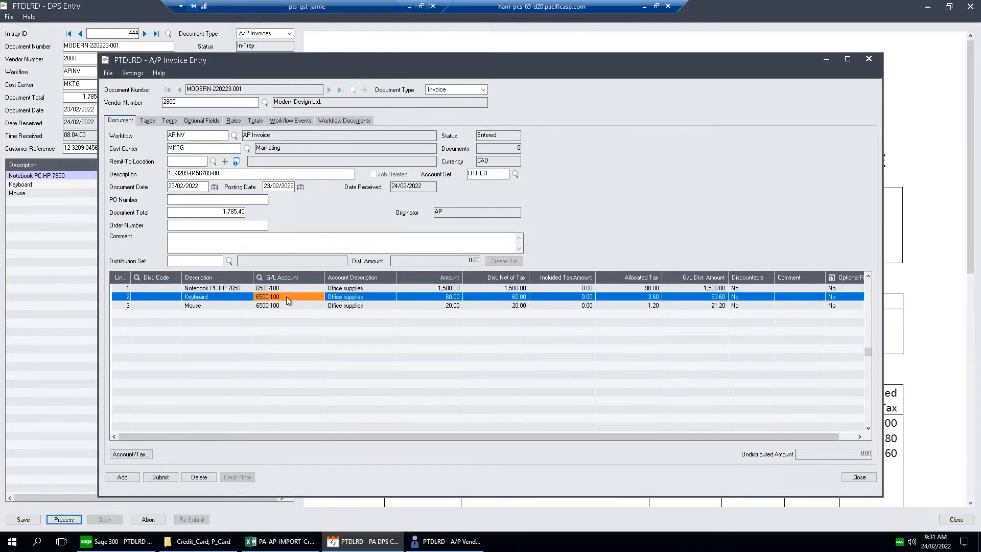
{"action": "left_click", "coordinate": [443, 541]}
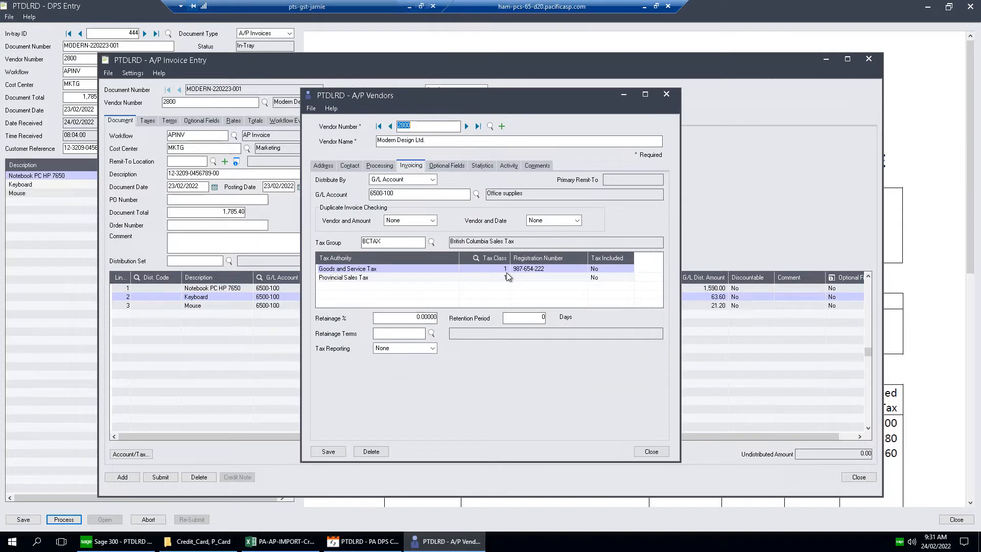
{"action": "left_click", "coordinate": [624, 95]}
Set the Keyboard detail line's G/L account to 6500-200.
{"action": "left_click", "coordinate": [302, 297]}
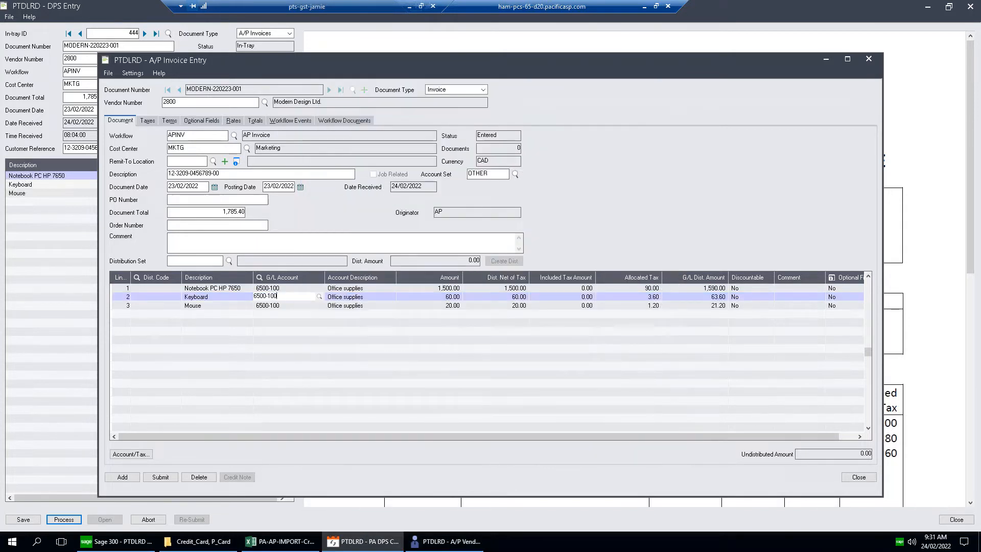
{"action": "key", "text": "BackSpace"}
{"action": "key", "text": "BackSpace"}
{"action": "type", "text": "200"}
{"action": "key", "text": "Tab"}
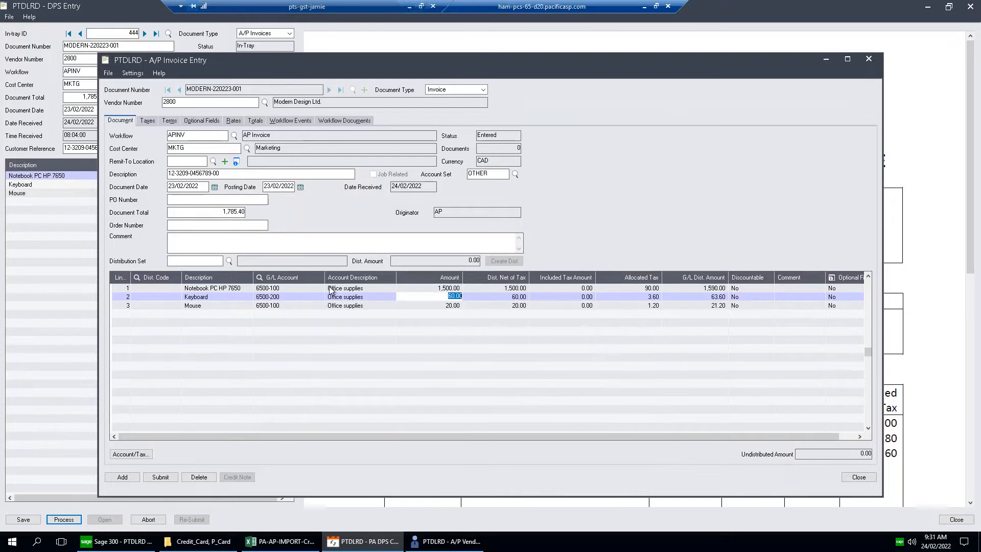
Check the PDF attached to the A/P invoice's workflow documents and submit the invoice for approval.
{"action": "left_click", "coordinate": [342, 122]}
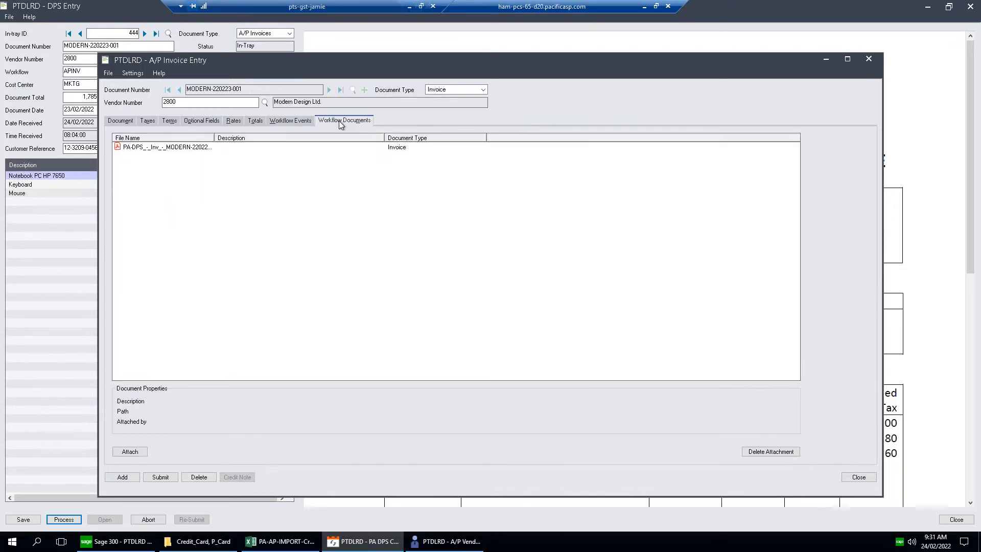
{"action": "left_click", "coordinate": [121, 121]}
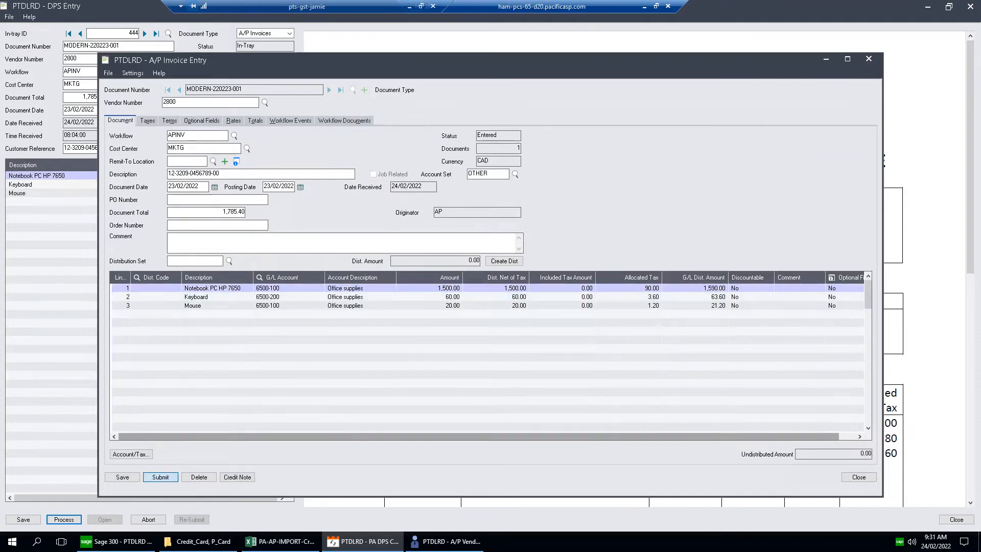
{"action": "left_click", "coordinate": [160, 477]}
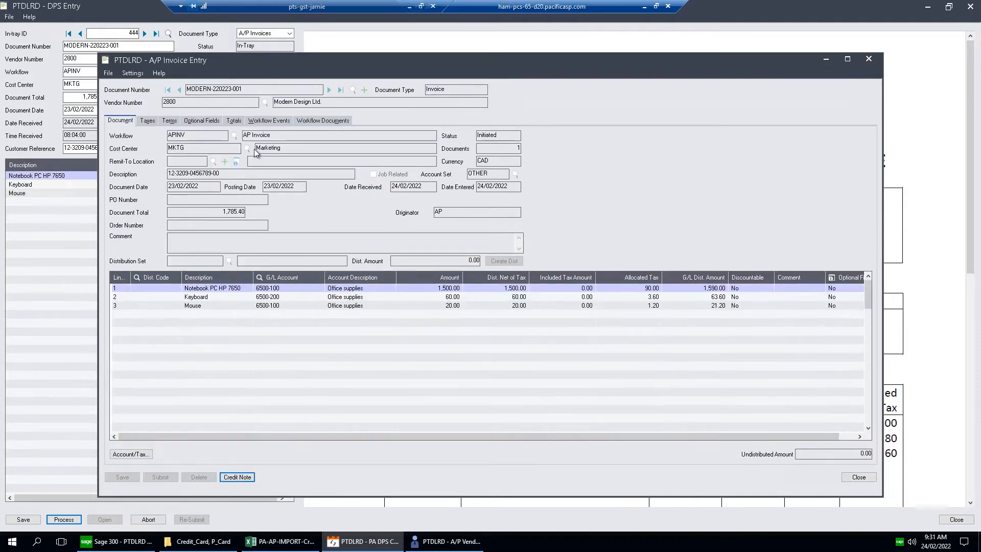
Review the submitted invoice's workflow events and next actioner, close the entry and refresh the DPS Console list.
{"action": "left_click", "coordinate": [269, 122]}
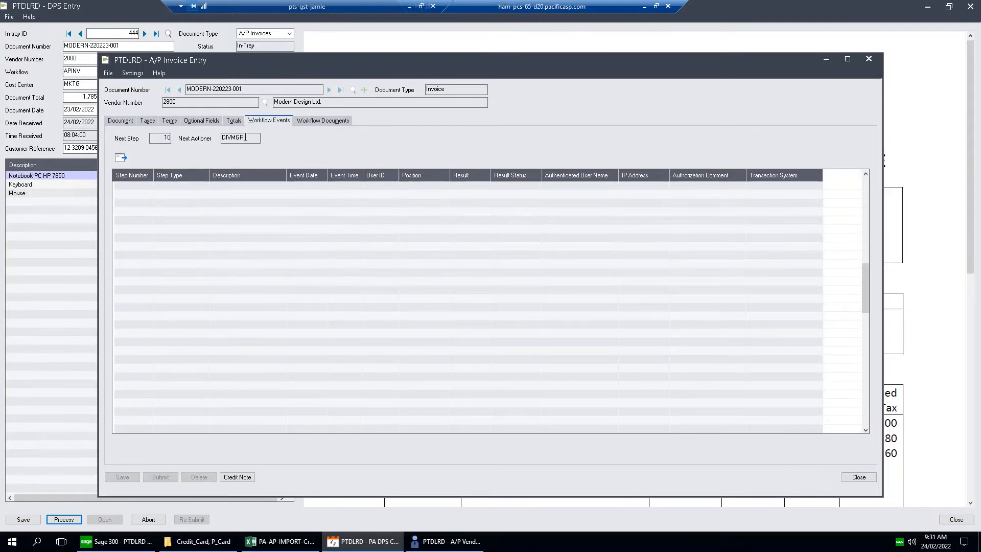
{"action": "left_click", "coordinate": [853, 477]}
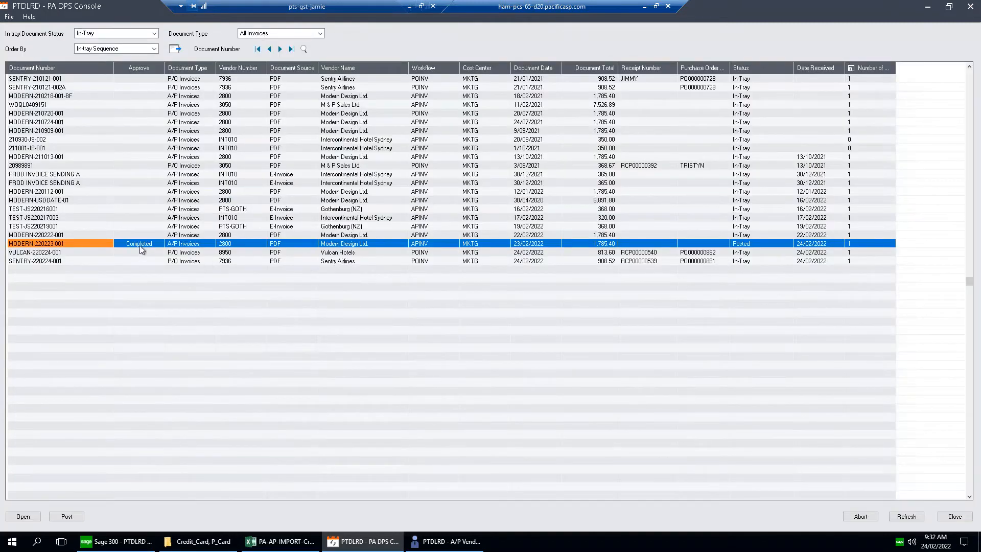
{"action": "left_click", "coordinate": [907, 516]}
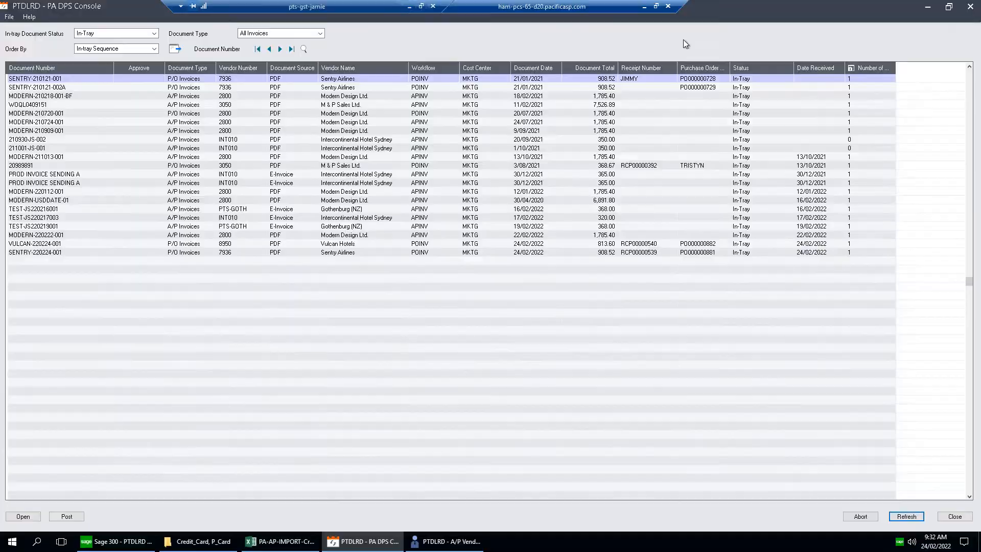
Switch to Outlook and read the Payables Workflow approval email for the Modern Design invoice.
{"action": "left_click", "coordinate": [644, 7]}
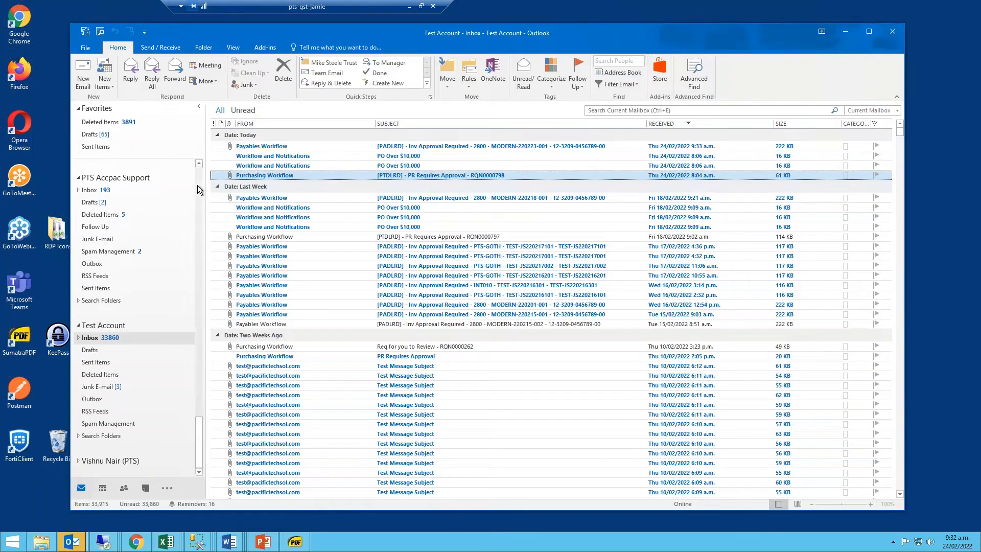
{"action": "left_click", "coordinate": [284, 148]}
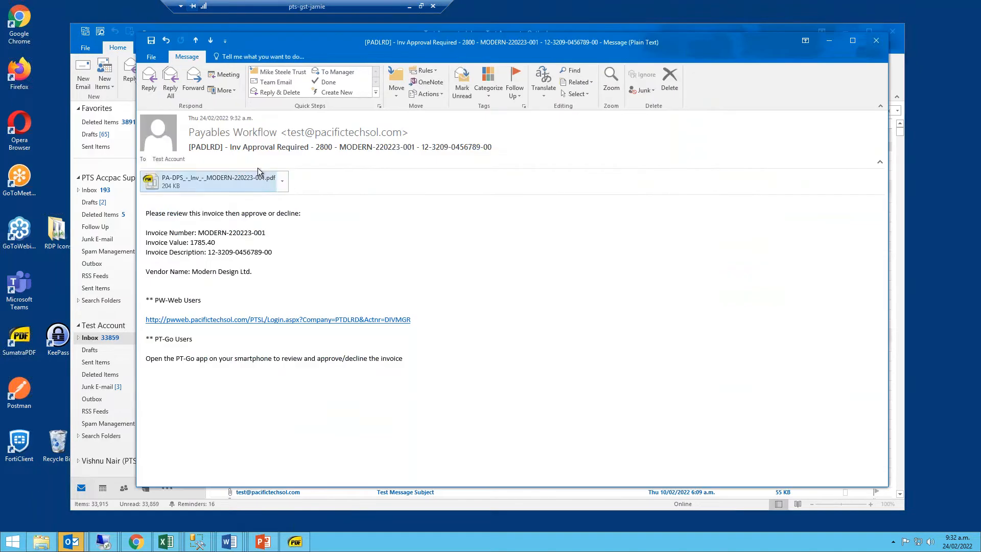
{"action": "left_click", "coordinate": [322, 147]}
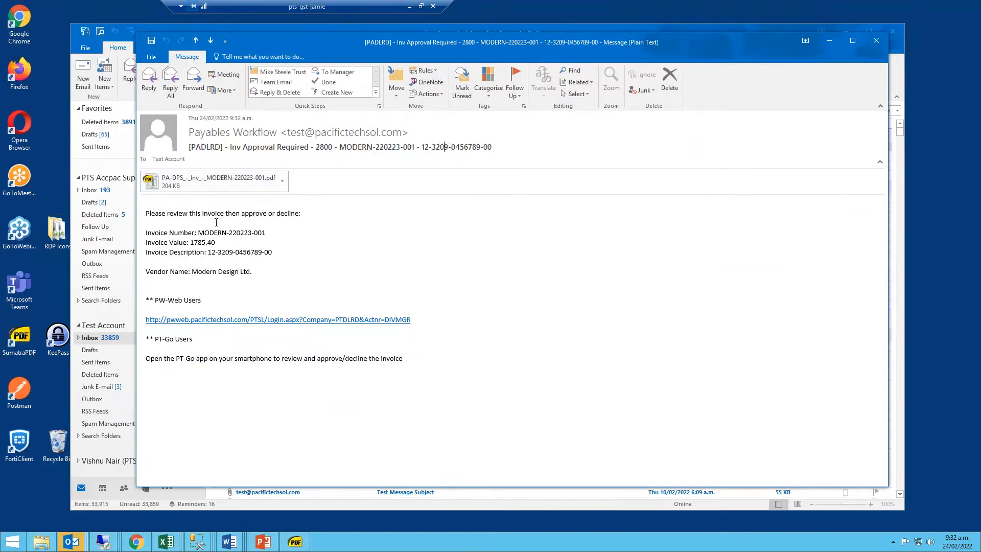
View the invoice PDF attached to the approval email, then return to the message.
{"action": "double_click", "coordinate": [224, 181]}
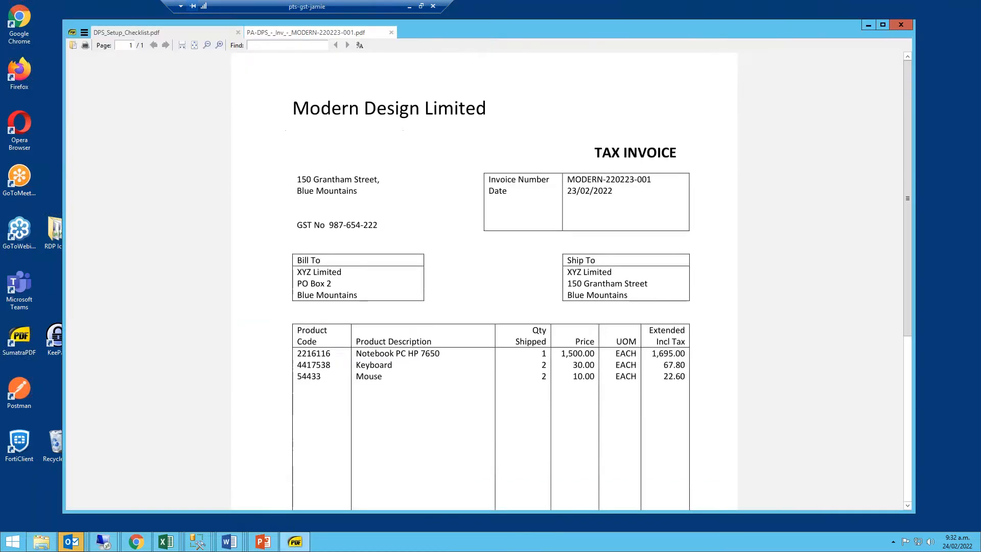
{"action": "key", "text": "ctrl+w"}
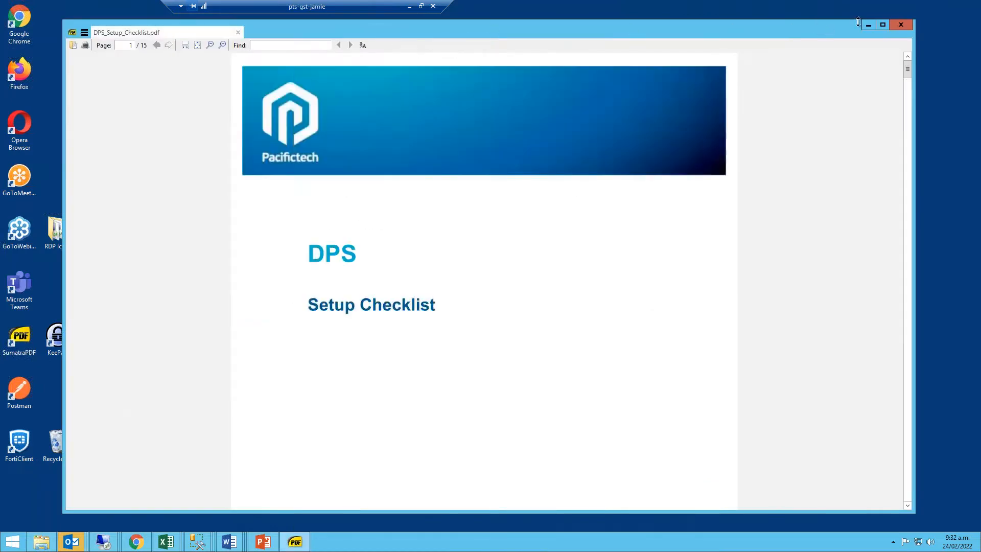
{"action": "left_click", "coordinate": [868, 25]}
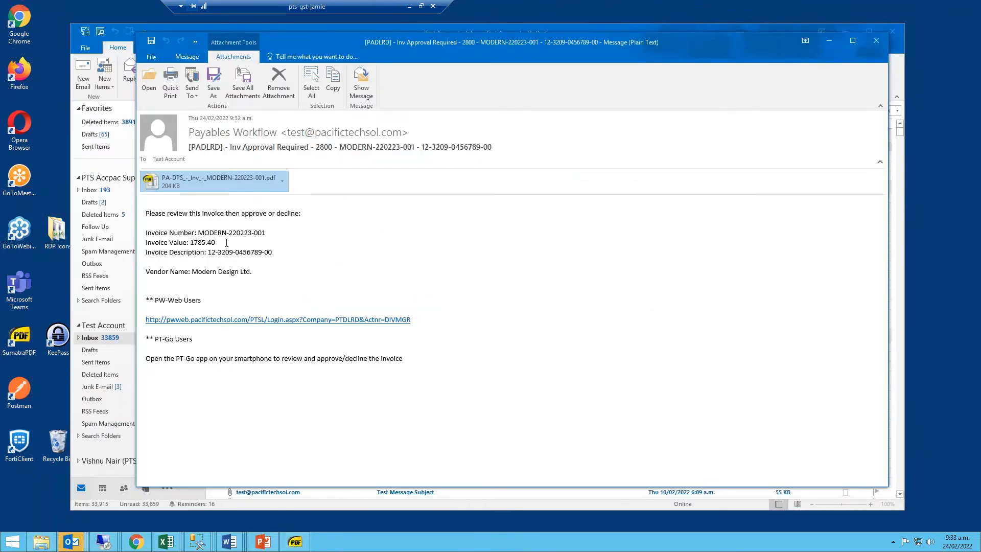
Follow the email's PW-Web link in a maximized browser and log in as DIVMGR with the account password.
{"action": "left_click", "coordinate": [244, 320]}
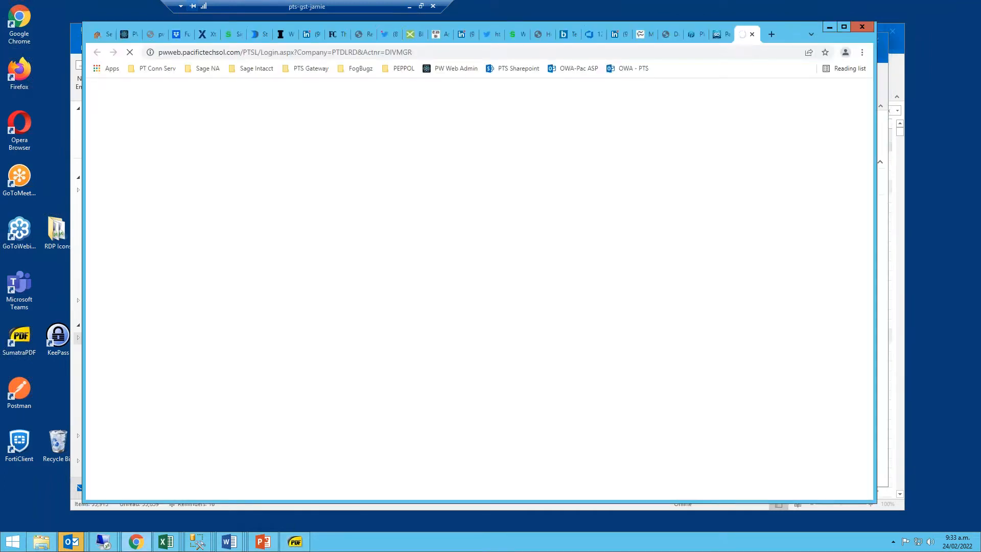
{"action": "double_click", "coordinate": [800, 33]}
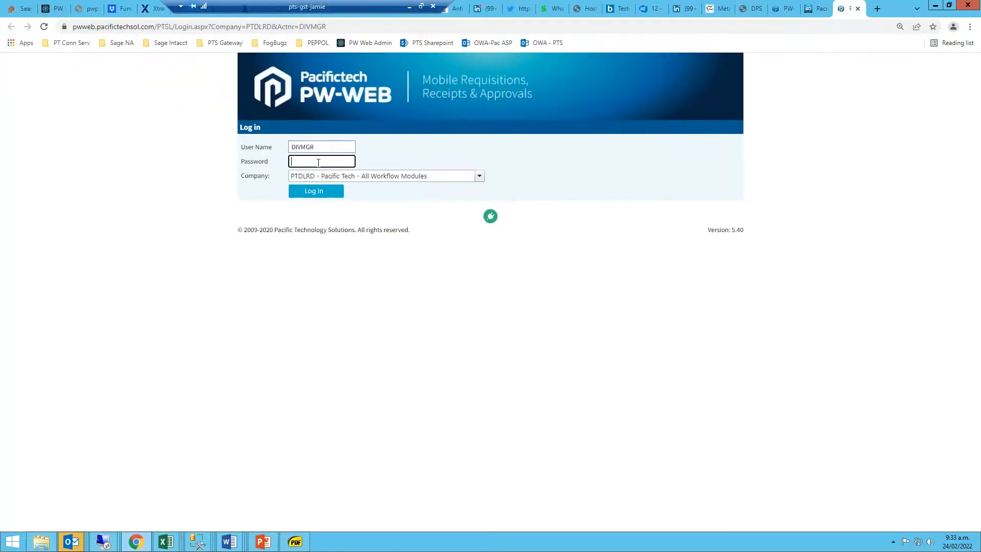
{"action": "type", "text": "•••"}
{"action": "left_click", "coordinate": [307, 197]}
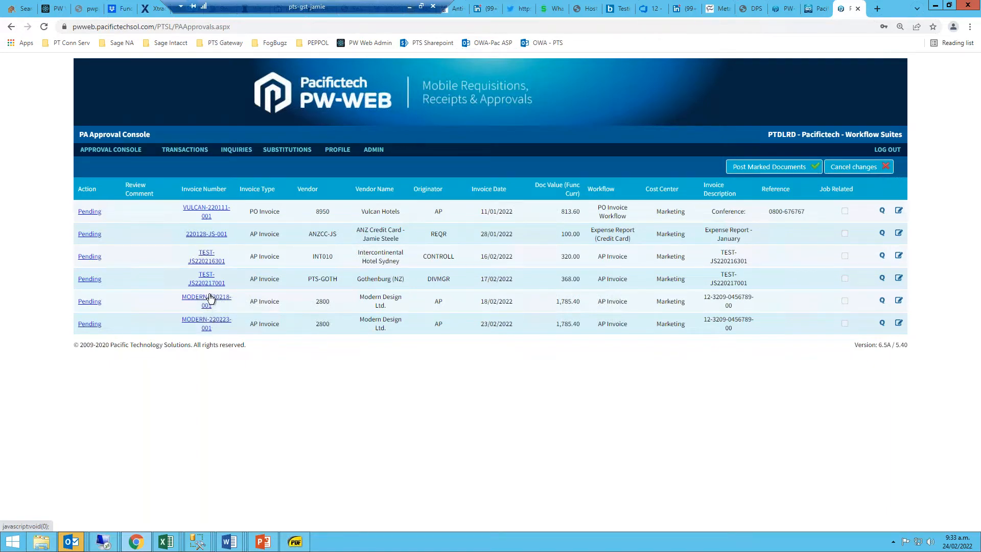
Quick-review the Modern Design invoice dated 18/02/2022 with a wider PDF pane, set its approval to Approve and save it.
{"action": "left_click", "coordinate": [882, 301]}
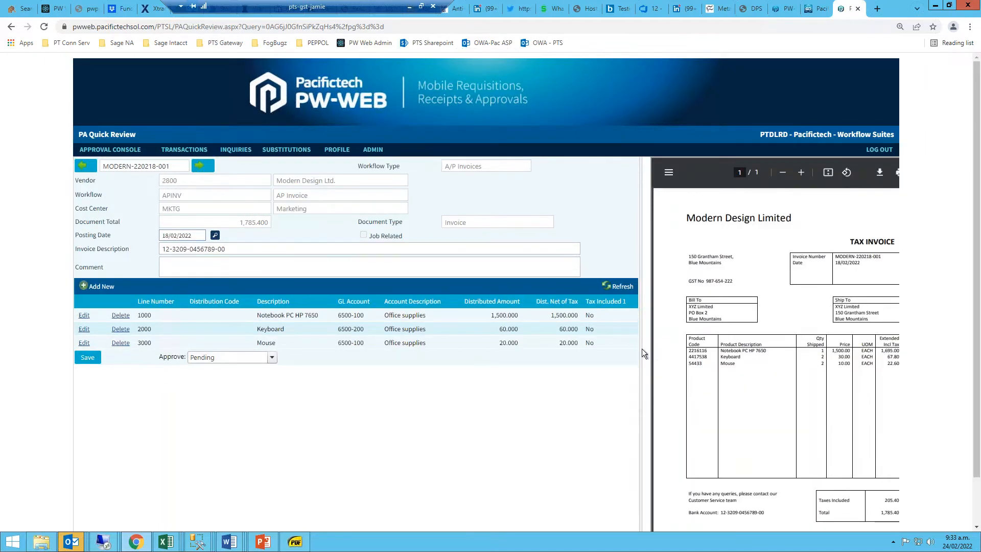
{"action": "left_click_drag", "start_coordinate": [641, 345], "coordinate": [597, 352]}
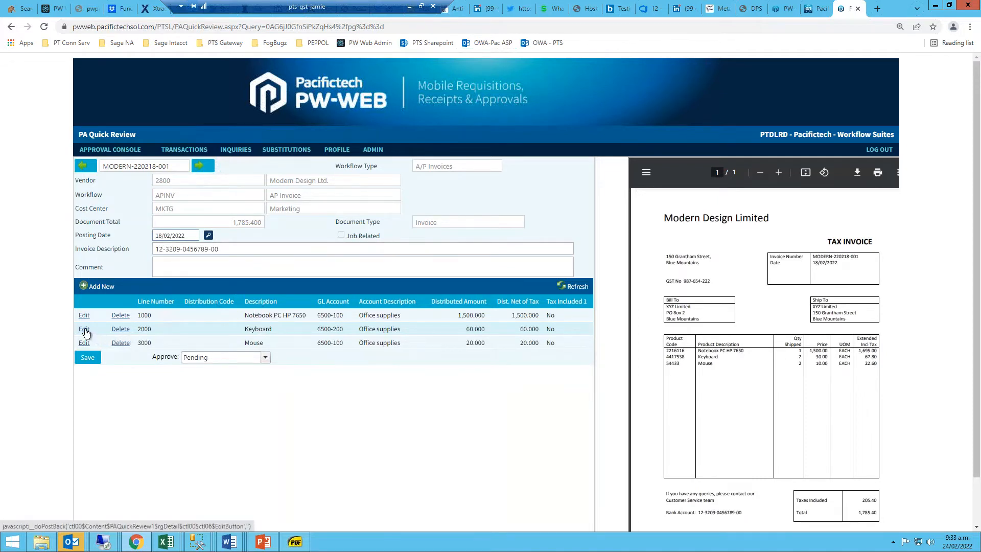
{"action": "left_click", "coordinate": [265, 357]}
{"action": "left_click", "coordinate": [232, 380]}
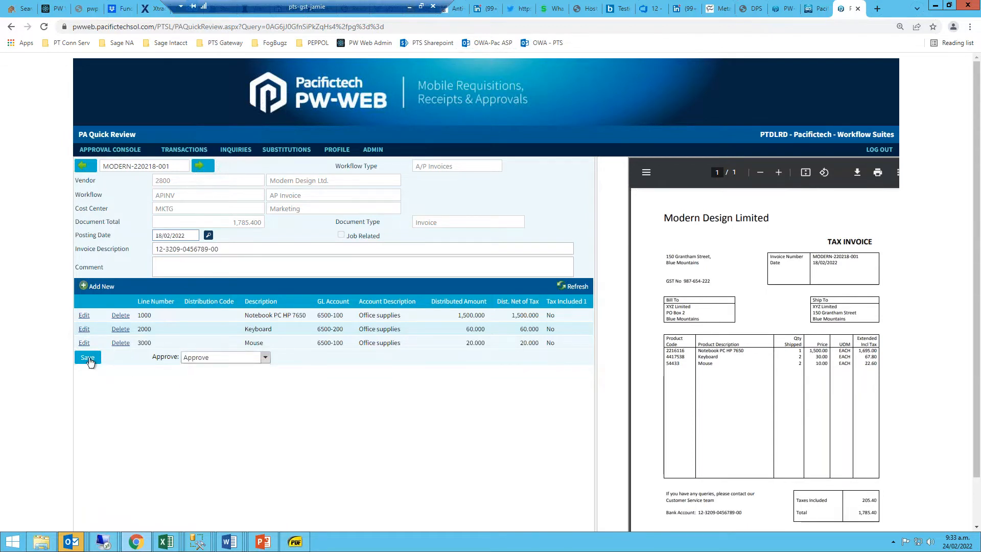
{"action": "left_click", "coordinate": [87, 357]}
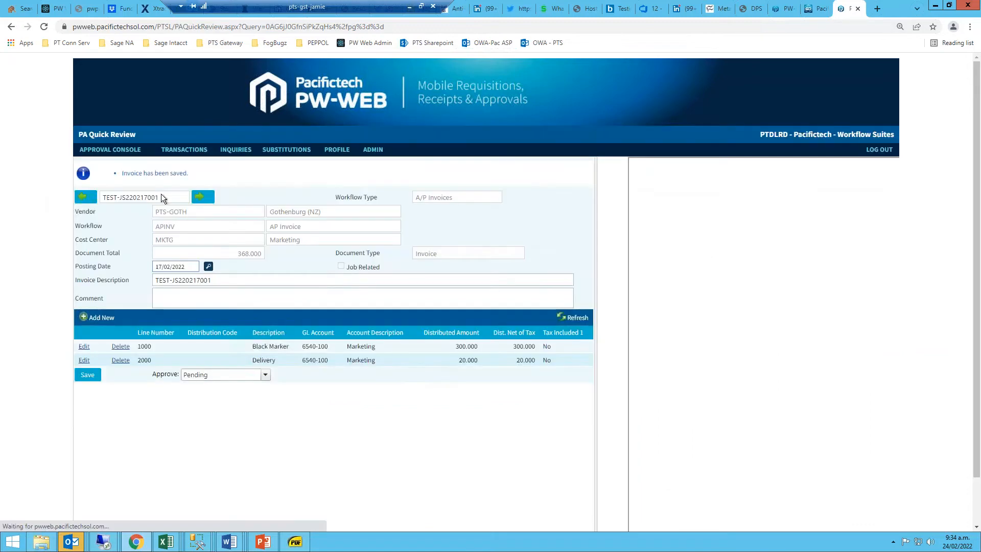
Return to the supplier invoice approvals, add the review comment "Fine" to the approved invoice and post the marked documents.
{"action": "mouse_move", "coordinate": [124, 155]}
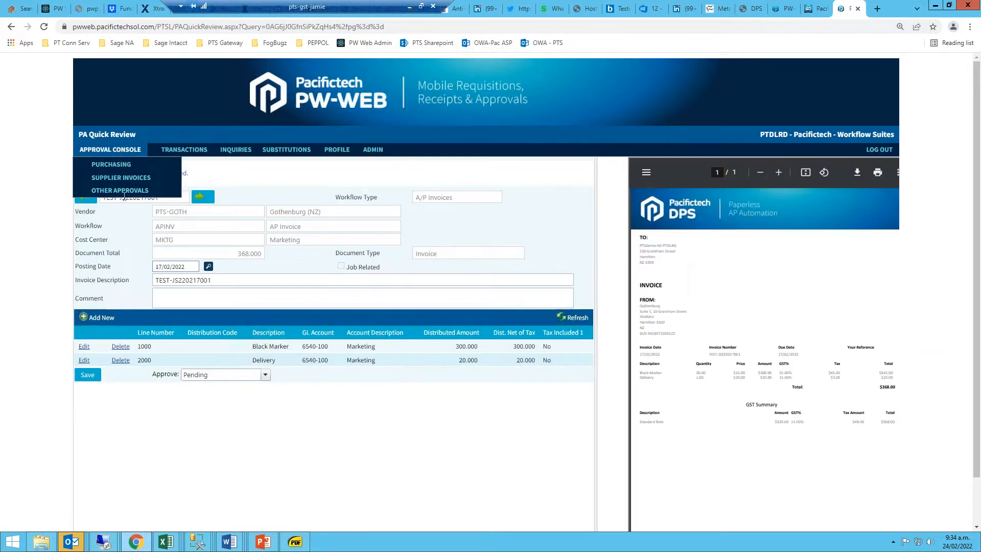
{"action": "left_click", "coordinate": [121, 177]}
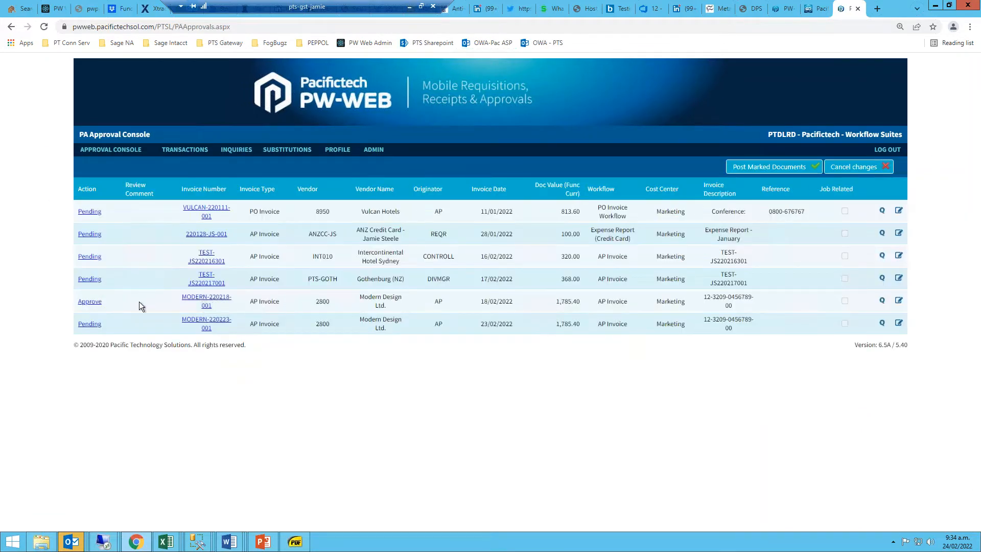
{"action": "left_click", "coordinate": [140, 302]}
{"action": "type", "text": "Fine"}
{"action": "left_click", "coordinate": [789, 172]}
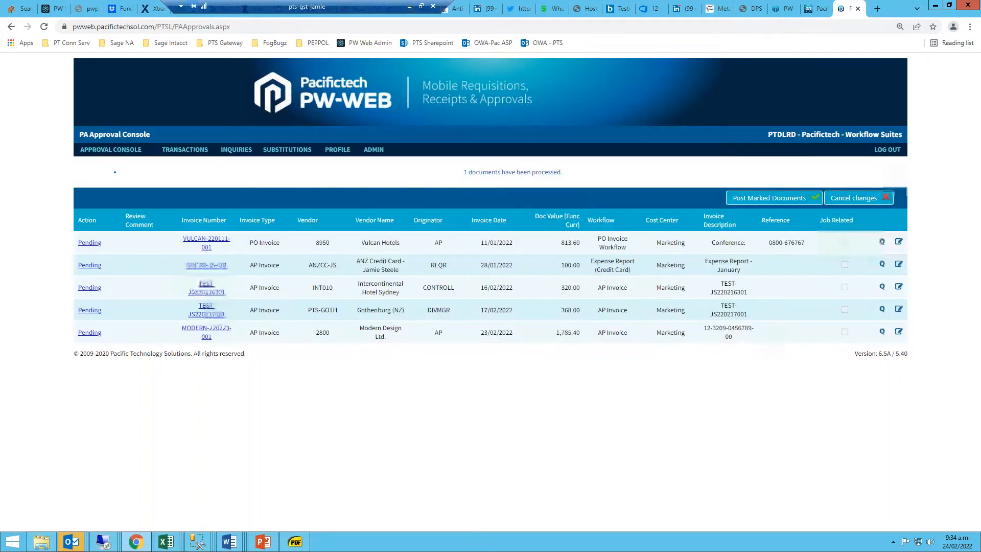
Log out of PW-WEB and log in to the Pacifictech GO web app as DIVMGR with the account password.
{"action": "left_click", "coordinate": [887, 156]}
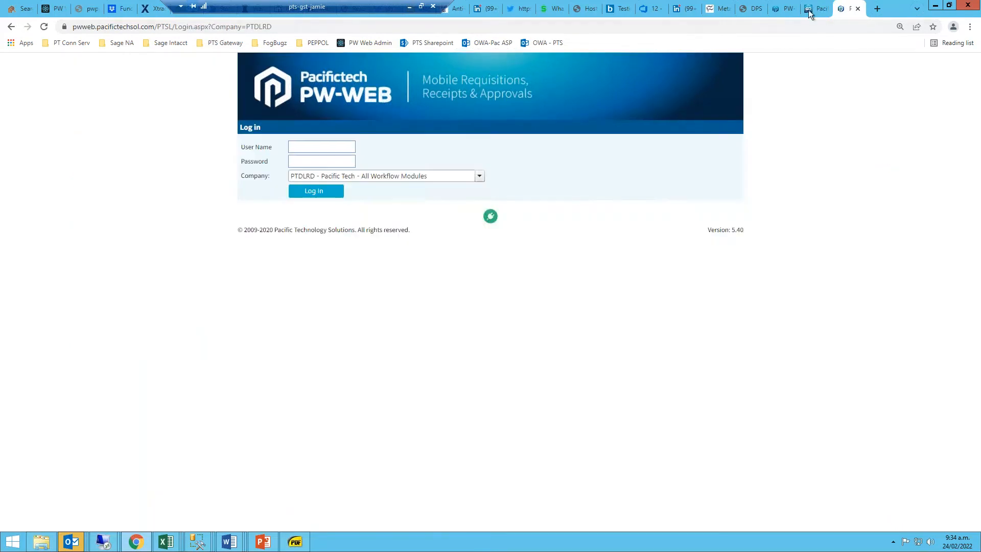
{"action": "left_click", "coordinate": [809, 11]}
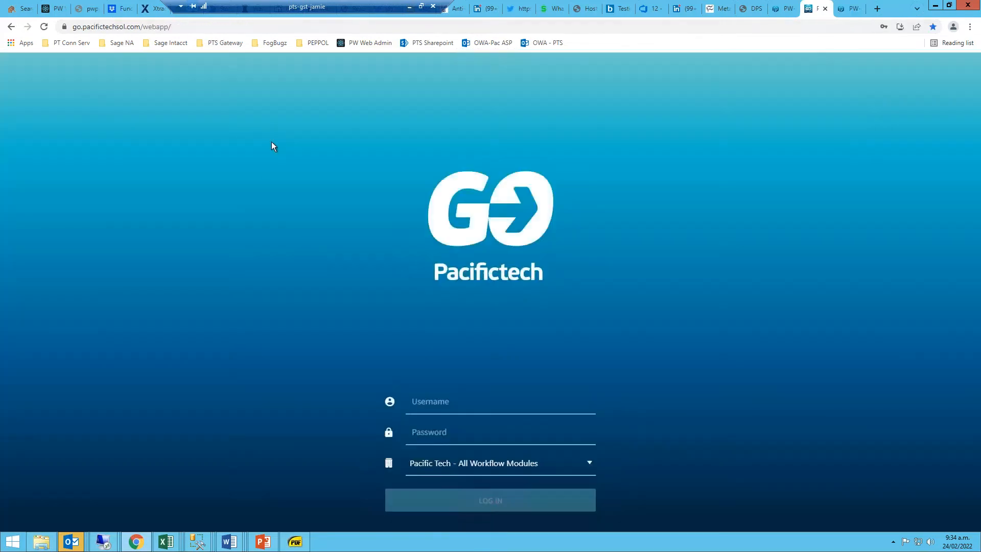
{"action": "left_click", "coordinate": [445, 398]}
{"action": "type", "text": "DIVMGR"}
{"action": "key", "text": "Tab"}
{"action": "type", "text": "***"}
{"action": "left_click", "coordinate": [508, 507]}
Resize the browser window to a narrow phone-like width and look through the GO app's navigation menu and Approvals overview.
{"action": "left_click", "coordinate": [949, 5]}
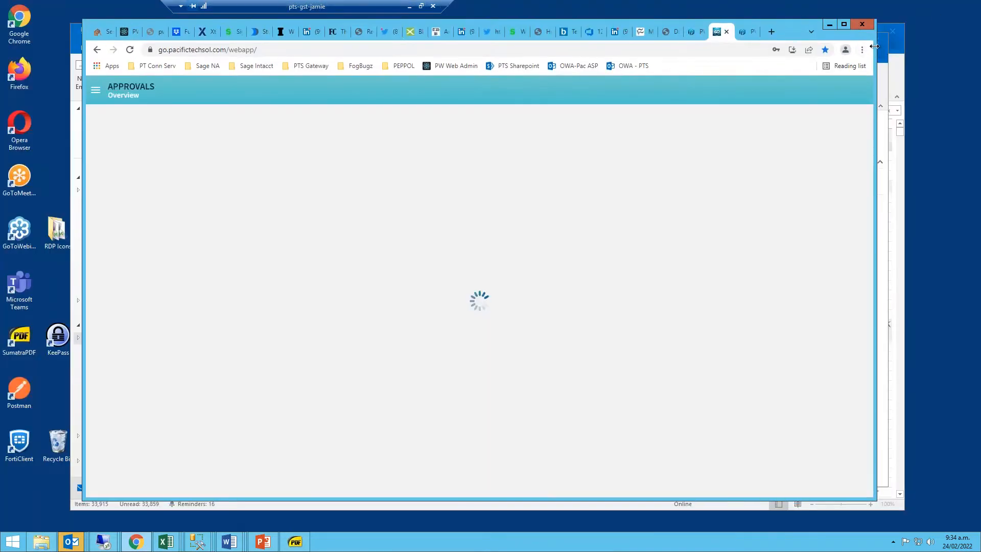
{"action": "left_click_drag", "start_coordinate": [875, 59], "coordinate": [671, 59]}
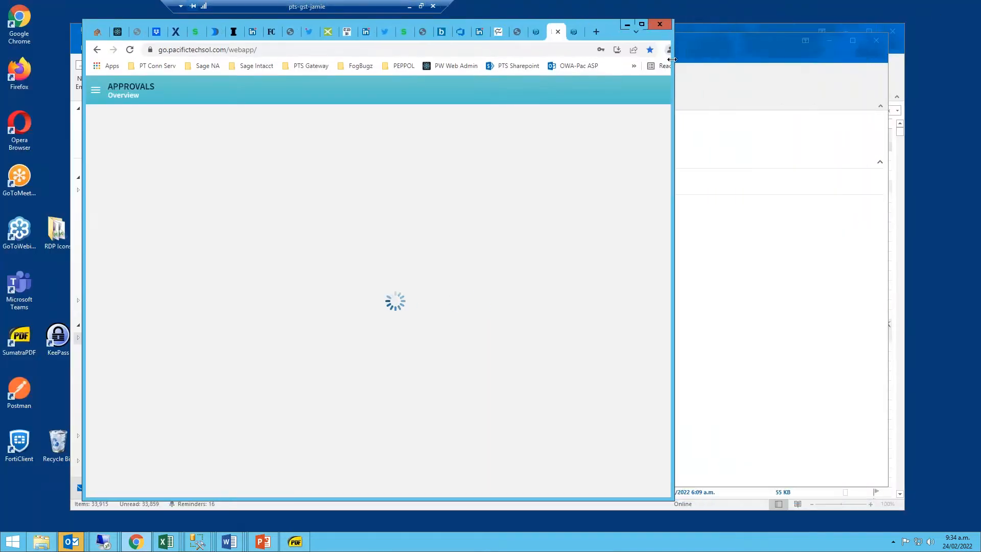
{"action": "left_click_drag", "start_coordinate": [603, 31], "coordinate": [663, 37]}
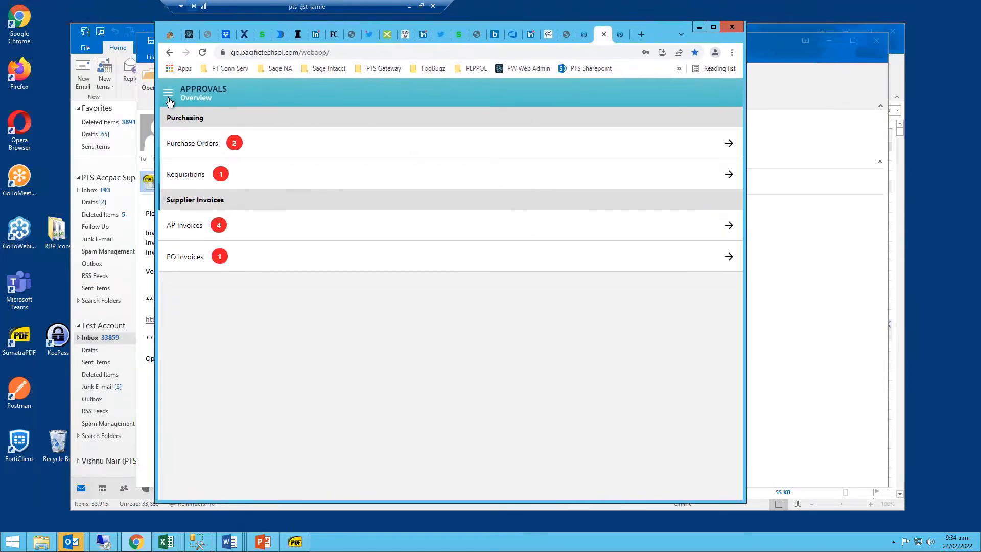
{"action": "left_click", "coordinate": [169, 94]}
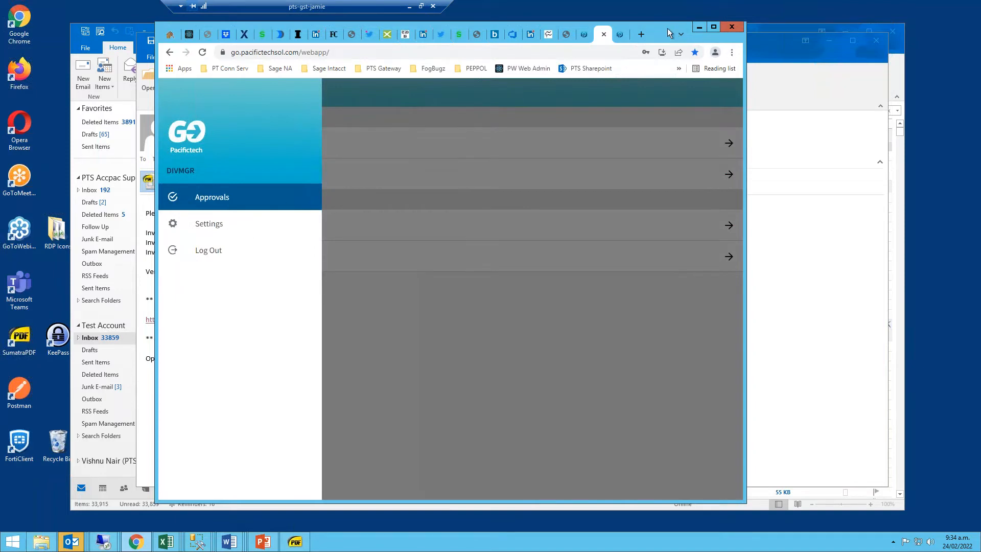
{"action": "left_click", "coordinate": [234, 198]}
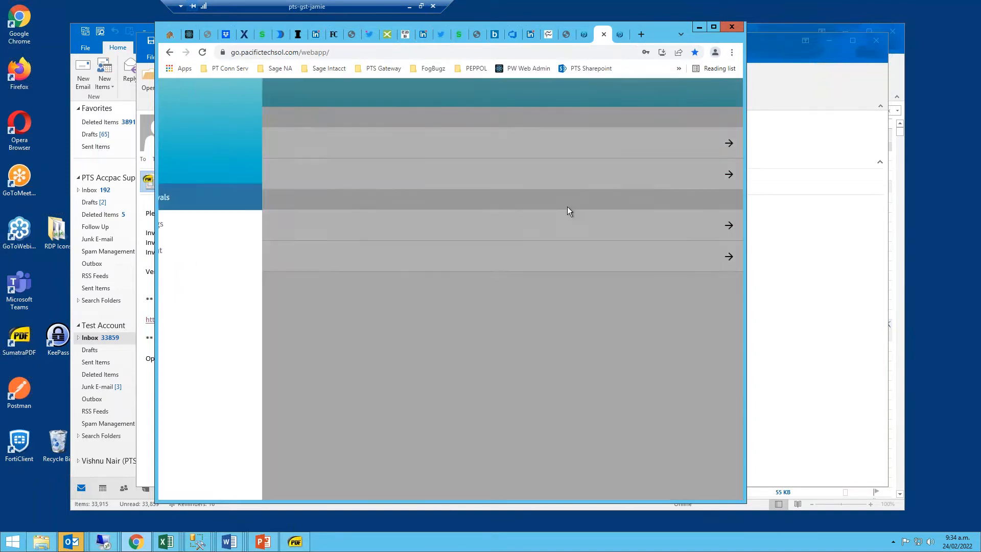
{"action": "left_click_drag", "start_coordinate": [744, 174], "coordinate": [457, 174]}
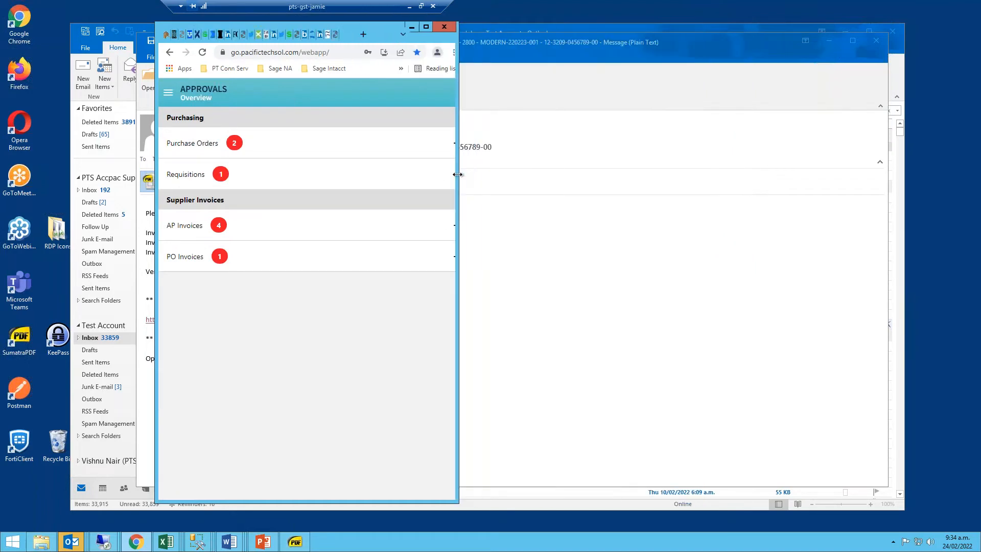
Close the open e-mail message, clear Outlook off the desktop and reposition the narrow browser window showing the GO app.
{"action": "left_click_drag", "start_coordinate": [380, 29], "coordinate": [405, 26]}
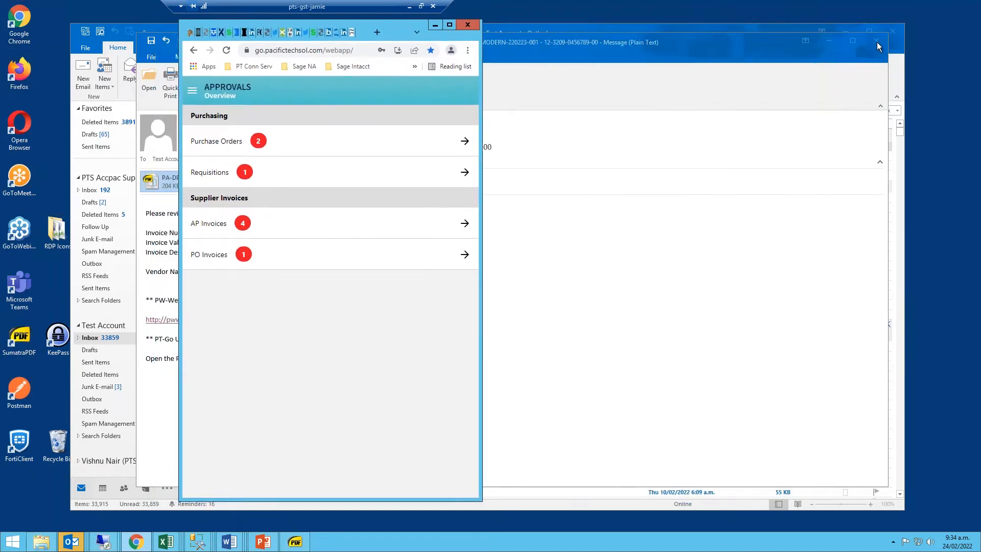
{"action": "left_click", "coordinate": [877, 42]}
{"action": "left_click", "coordinate": [847, 35]}
{"action": "left_click_drag", "start_coordinate": [397, 30], "coordinate": [473, 31]}
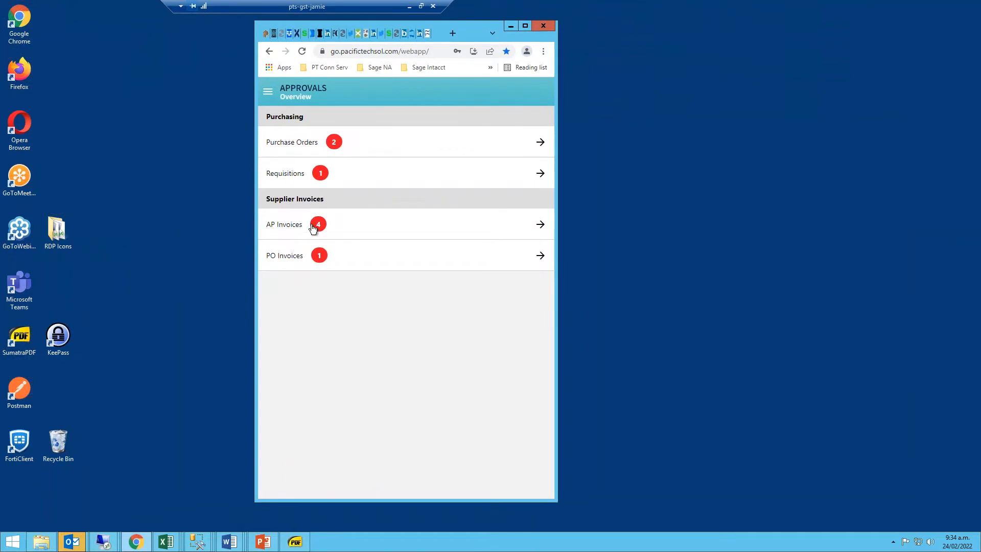
Open the Modern Design Ltd. invoice from the AP Invoices approvals and review its distribution lines and tax inclusive total.
{"action": "left_click", "coordinate": [541, 224]}
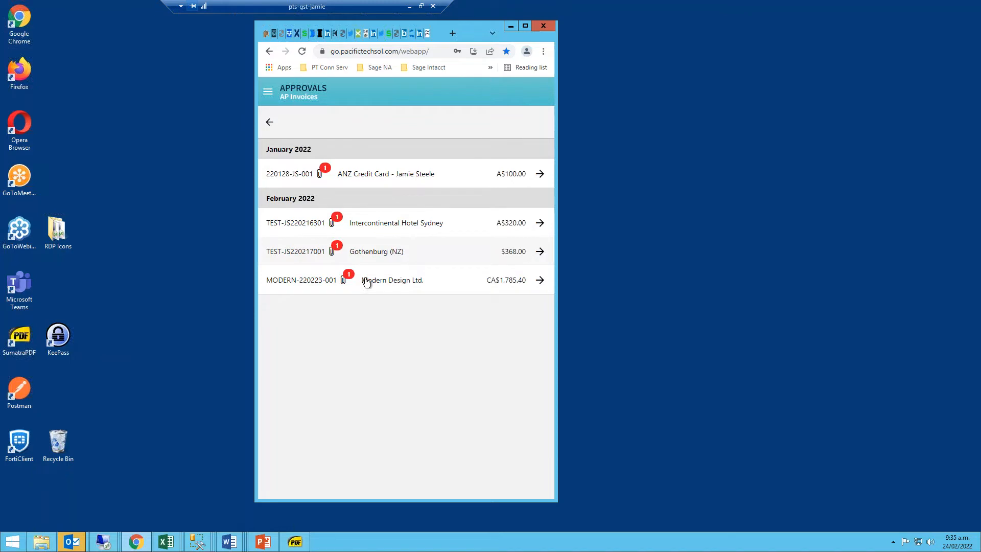
{"action": "left_click", "coordinate": [540, 281]}
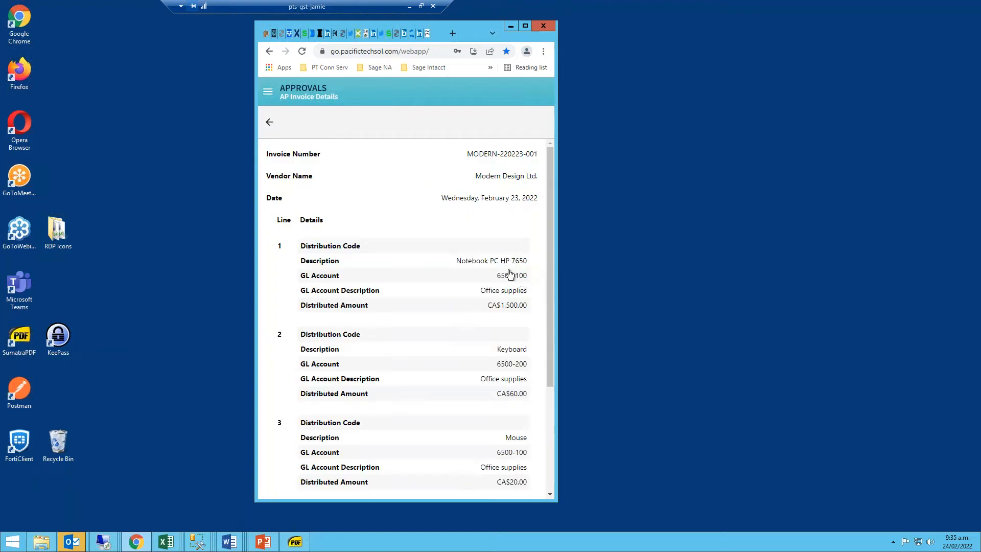
{"action": "left_click_drag", "start_coordinate": [555, 268], "coordinate": [557, 315]}
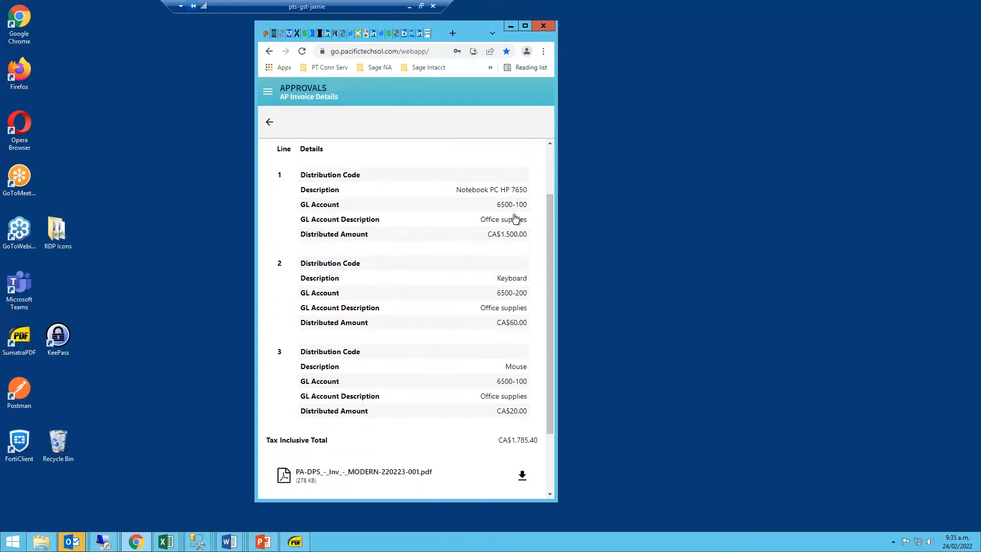
{"action": "scroll", "coordinate": [460, 383], "scroll_direction": "down", "scroll_amount": 1}
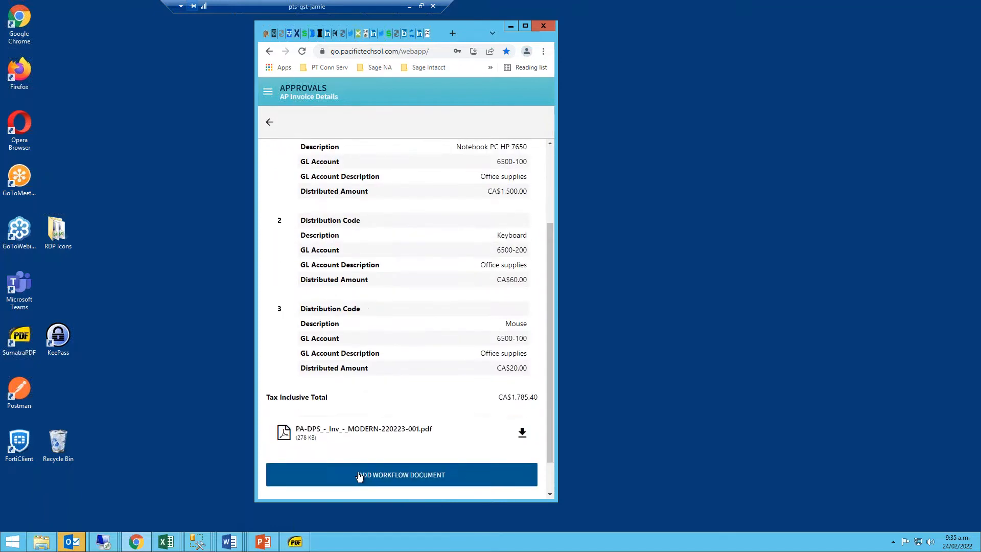
Download the invoice's attached PDF, view it in a wider browser window and close it again.
{"action": "left_click", "coordinate": [369, 433]}
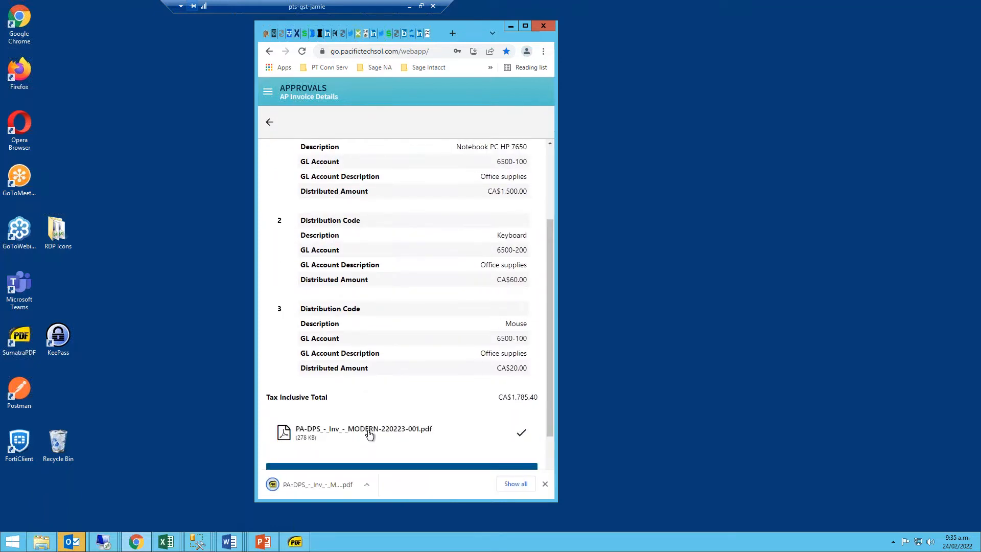
{"action": "left_click", "coordinate": [344, 488]}
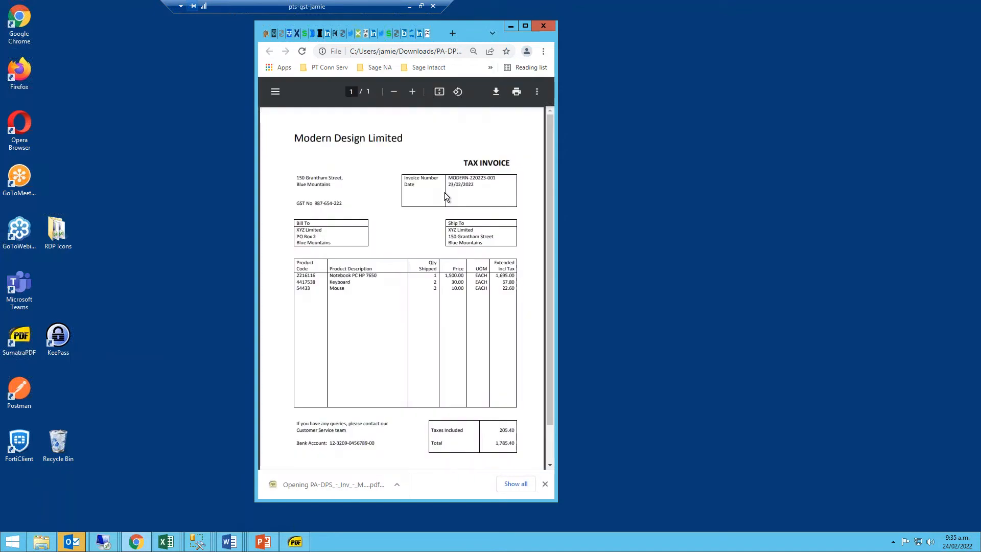
{"action": "left_click_drag", "start_coordinate": [557, 39], "coordinate": [708, 40]}
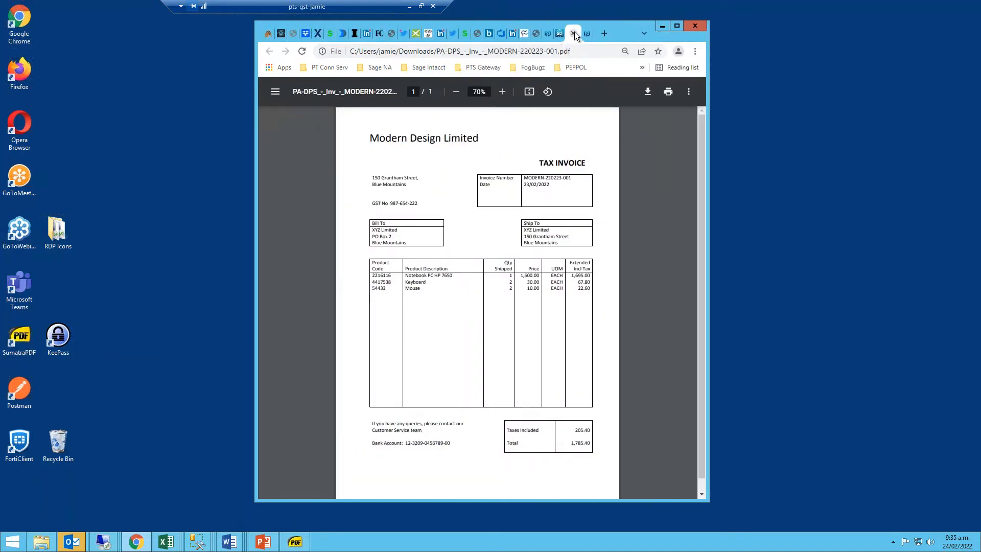
{"action": "left_click", "coordinate": [574, 32]}
Approve the Modern Design Ltd. invoice with the review comment "Fine" and submit the decision.
{"action": "scroll", "coordinate": [423, 470], "scroll_direction": "down", "scroll_amount": 1}
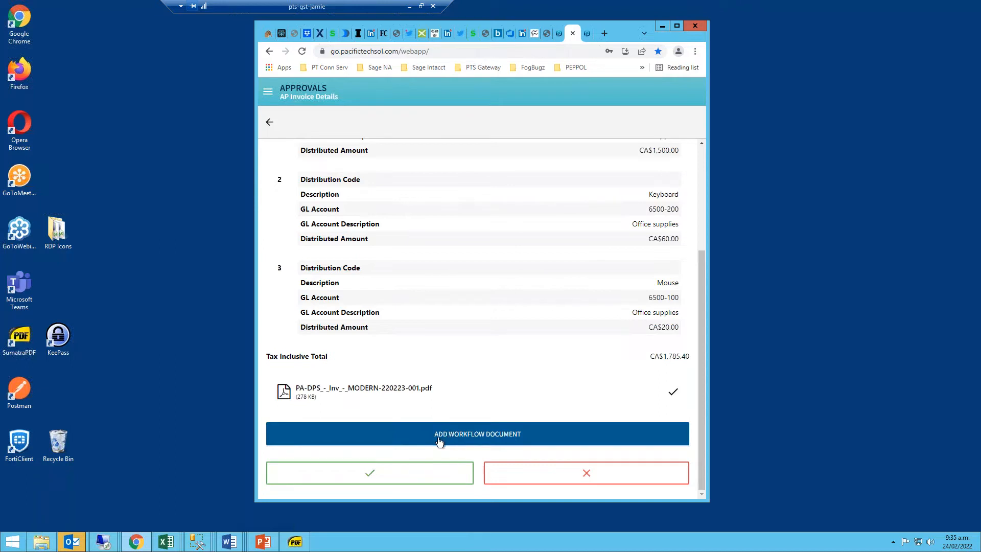
{"action": "left_click", "coordinate": [412, 473]}
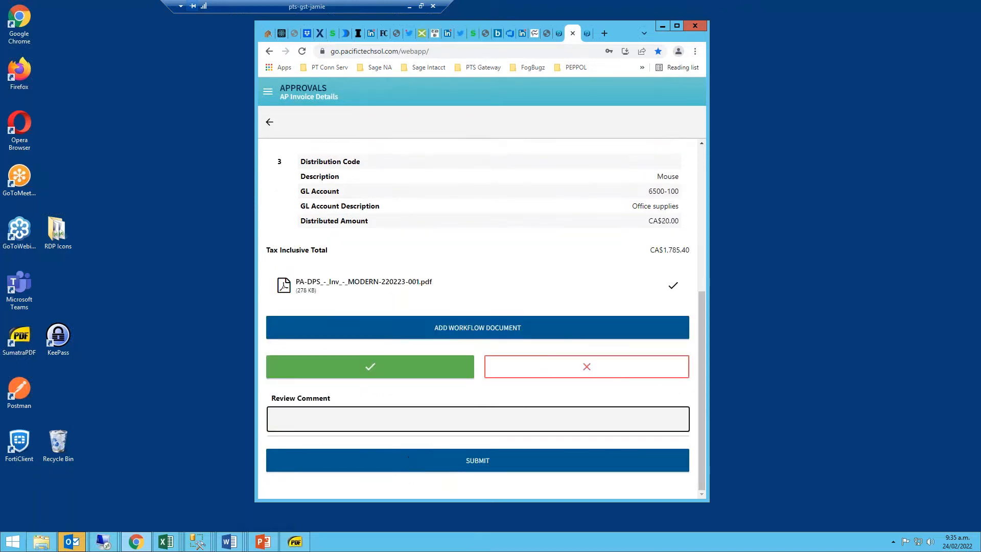
{"action": "left_click", "coordinate": [417, 417]}
{"action": "type", "text": "Fine"}
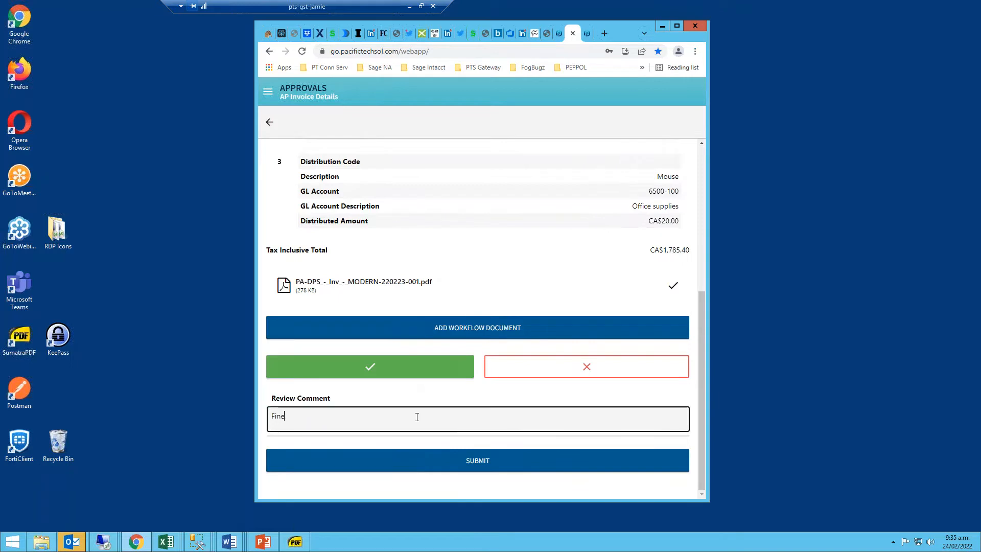
{"action": "left_click", "coordinate": [463, 466]}
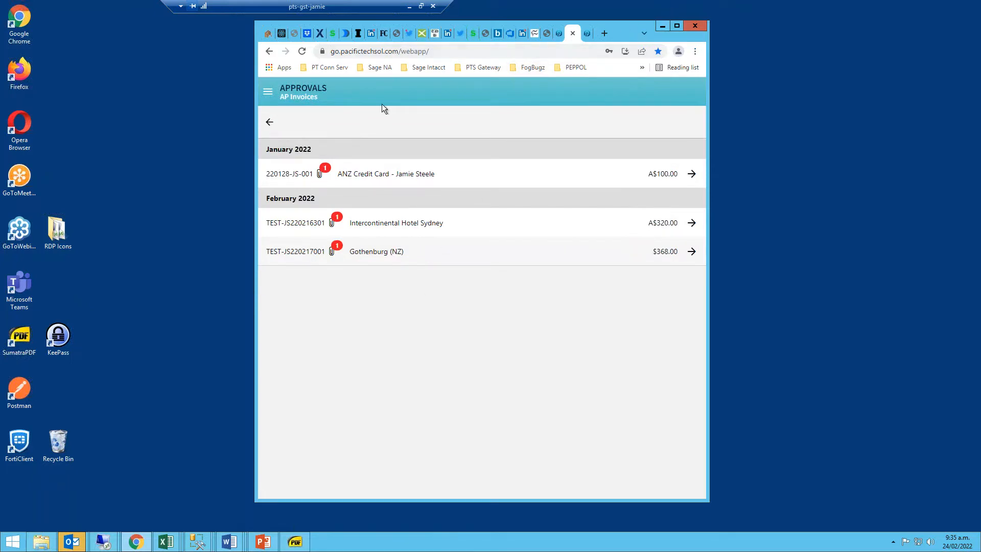
Return to the Approvals overview, log out of the GO app and minimize the browser.
{"action": "left_click", "coordinate": [271, 123]}
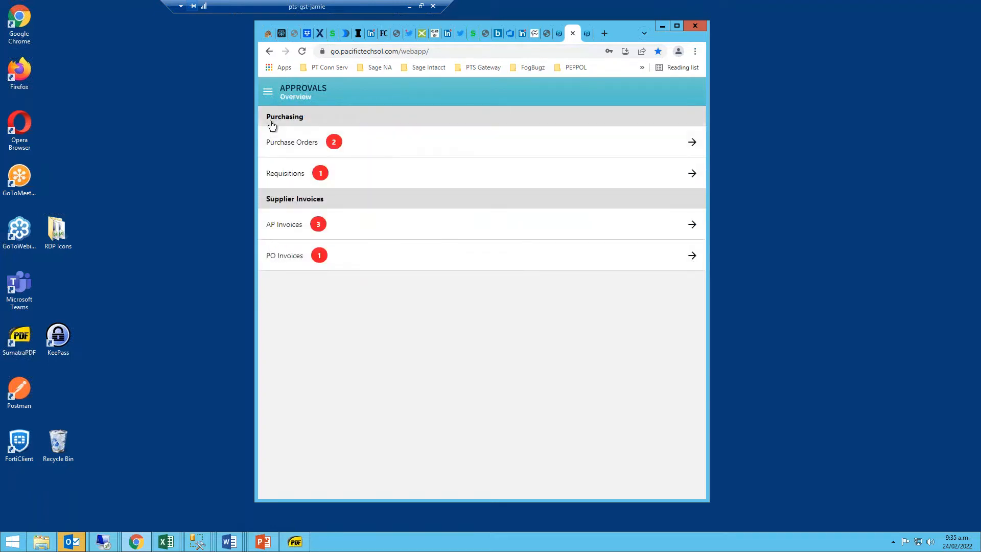
{"action": "left_click_drag", "start_coordinate": [352, 7], "coordinate": [384, 8]}
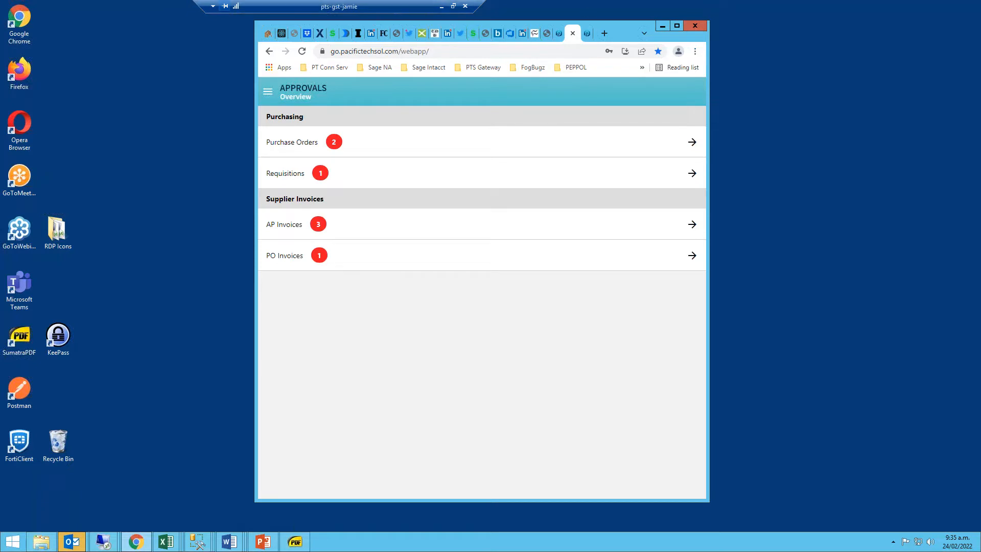
{"action": "left_click", "coordinate": [267, 92]}
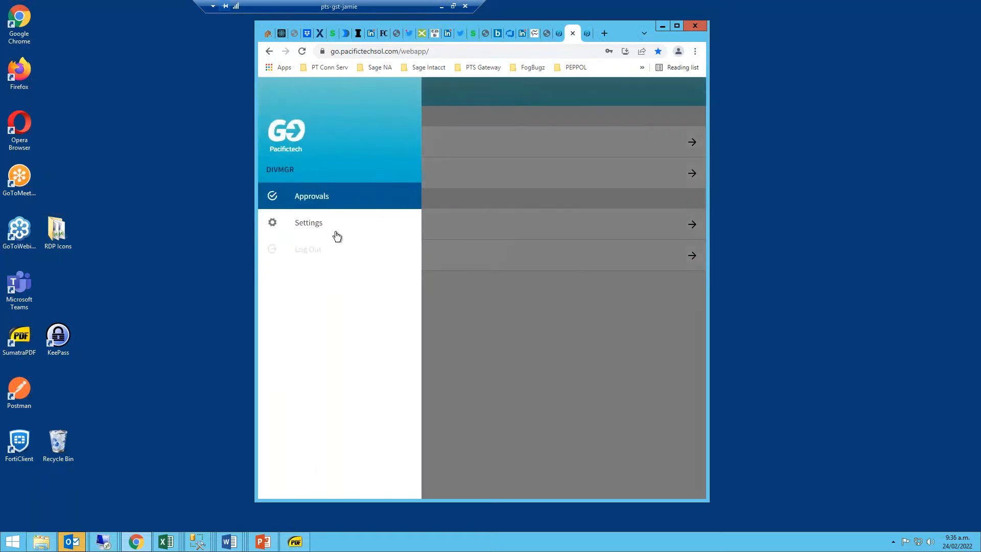
{"action": "left_click", "coordinate": [308, 248]}
{"action": "left_click", "coordinate": [662, 26]}
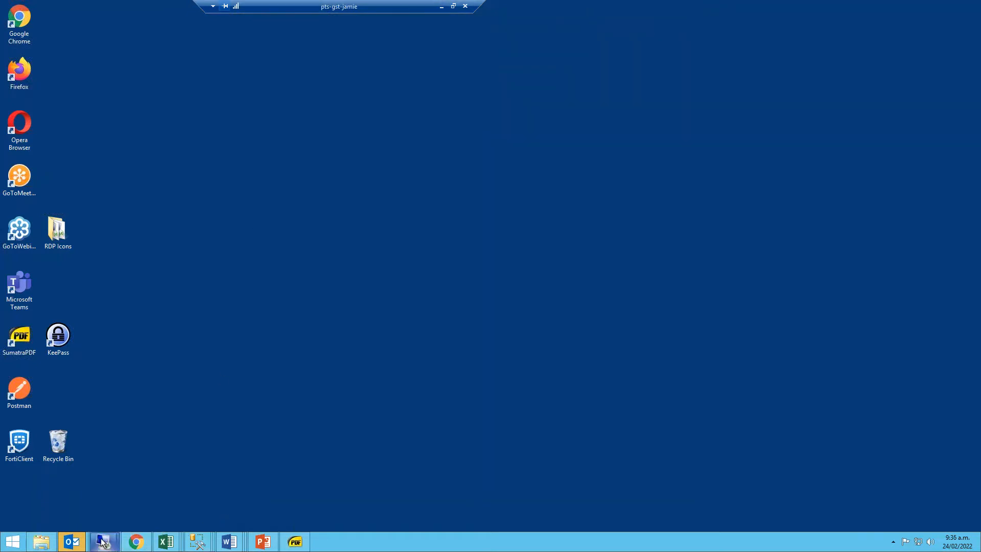
Switch to the remote Sage 300 session and close the A/P Vendors and PA DPS Console windows.
{"action": "mouse_move", "coordinate": [104, 541]}
{"action": "left_click", "coordinate": [157, 493]}
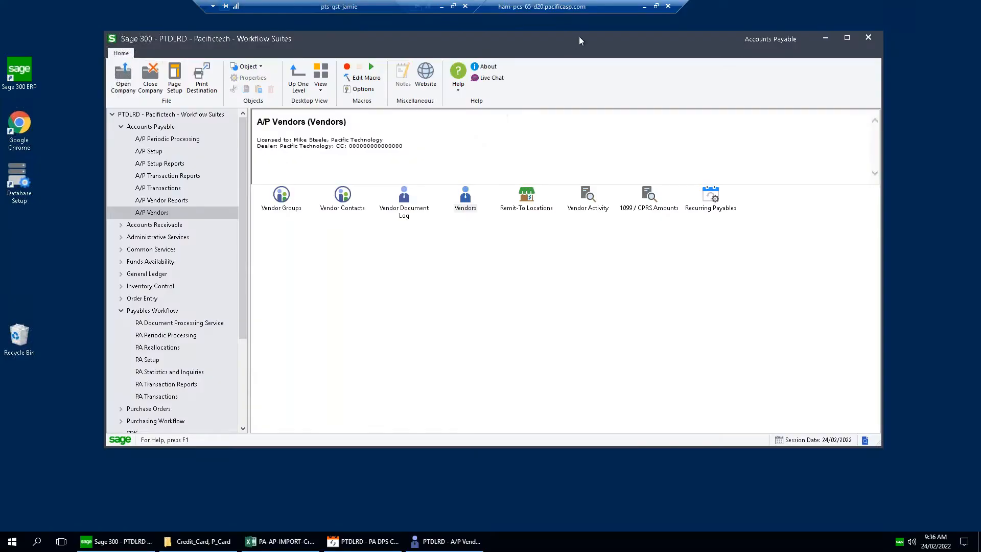
{"action": "left_click", "coordinate": [453, 543]}
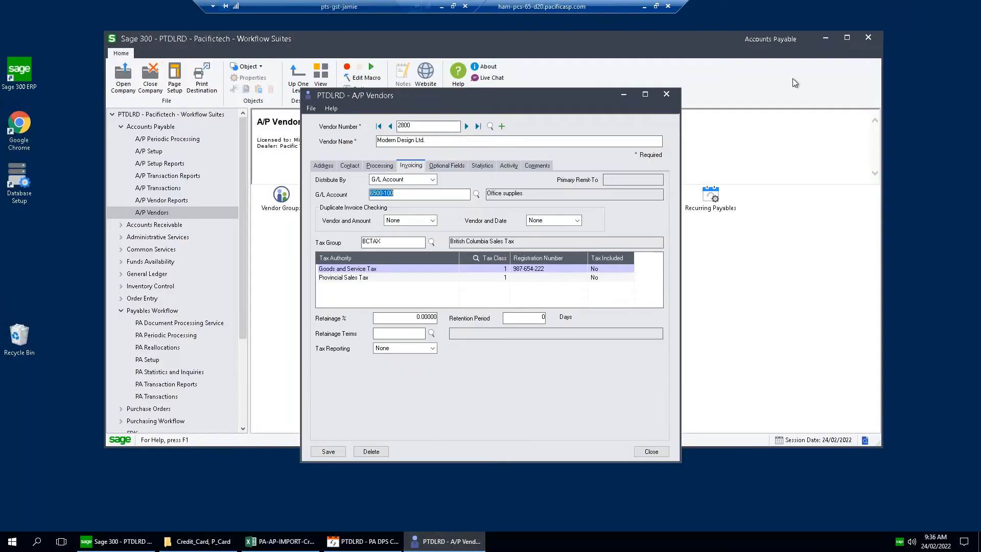
{"action": "left_click", "coordinate": [667, 94]}
{"action": "left_click", "coordinate": [379, 542]}
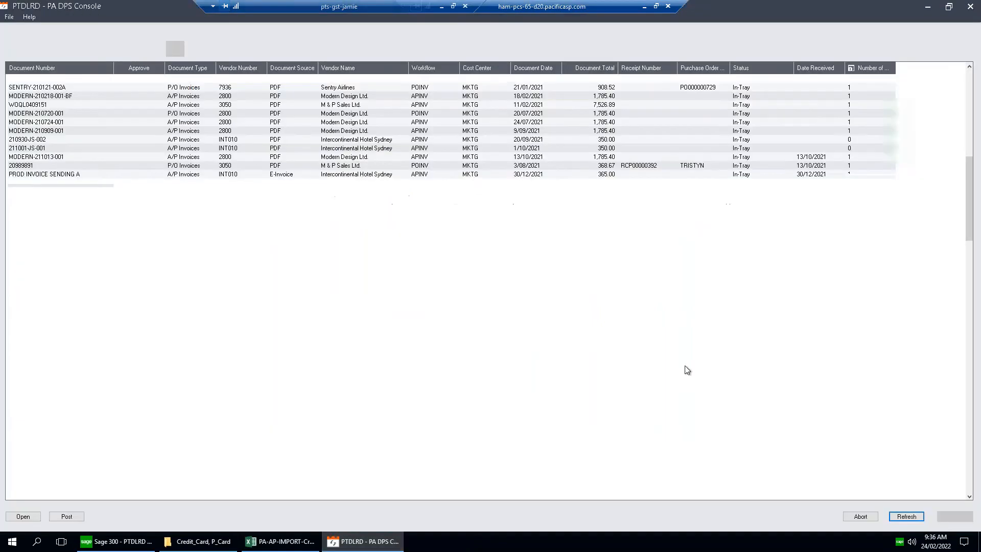
{"action": "left_click", "coordinate": [971, 7]}
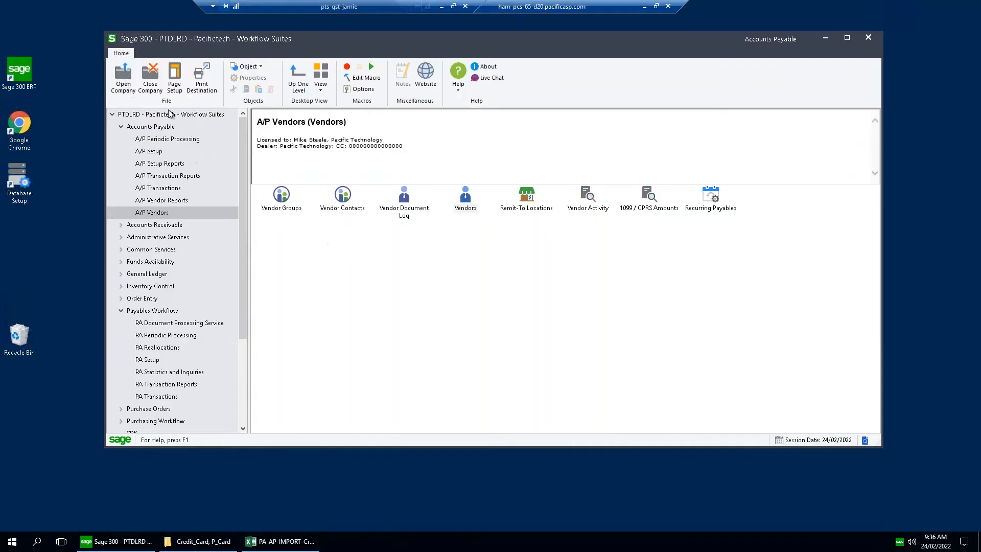
{"action": "left_click", "coordinate": [124, 81]}
{"action": "left_click", "coordinate": [459, 252]}
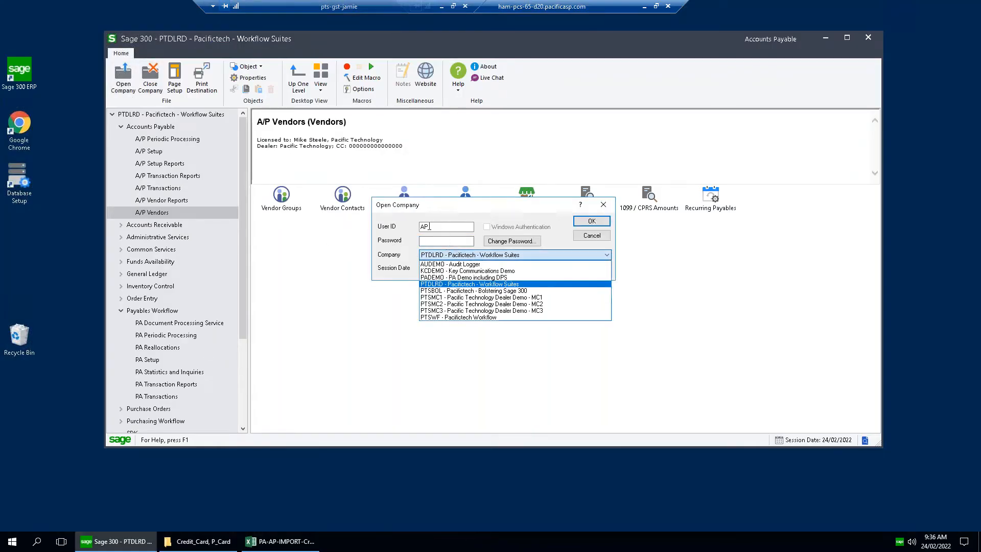
{"action": "left_click", "coordinate": [369, 229]}
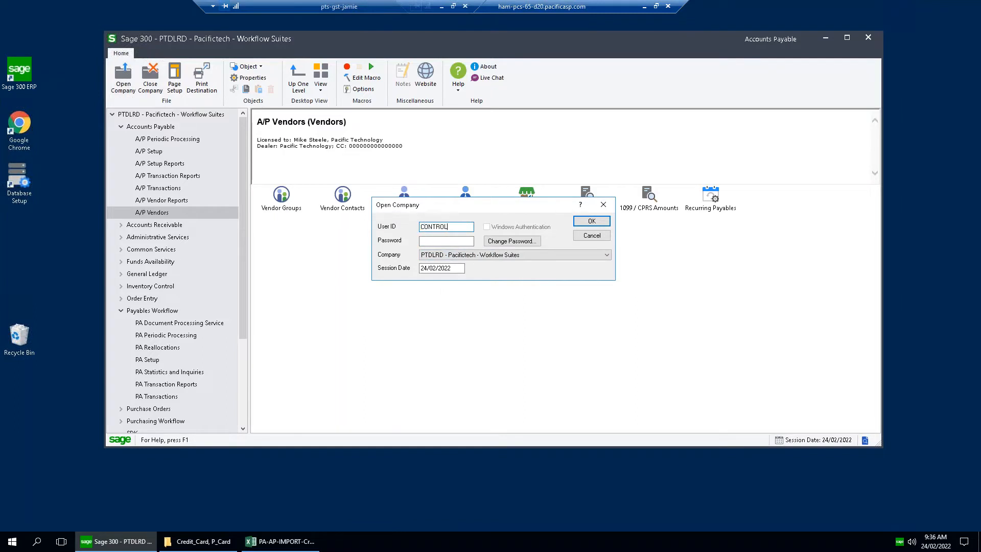
{"action": "left_click", "coordinate": [597, 237]}
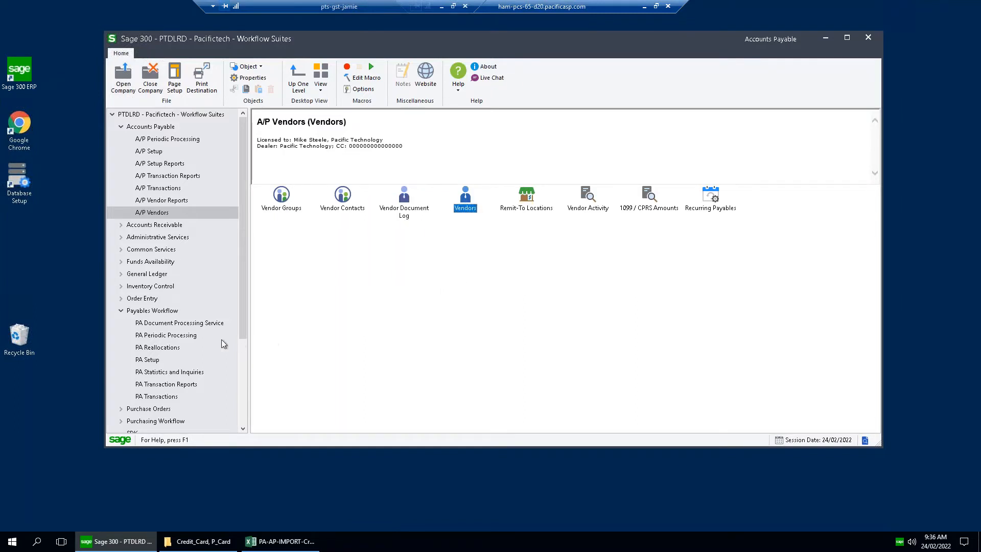
Open PA Vendor Activity from PA Statistics and Inquiries and load vendor 2800, Modern Design Ltd.
{"action": "scroll", "coordinate": [247, 306], "scroll_direction": "down", "scroll_amount": 1}
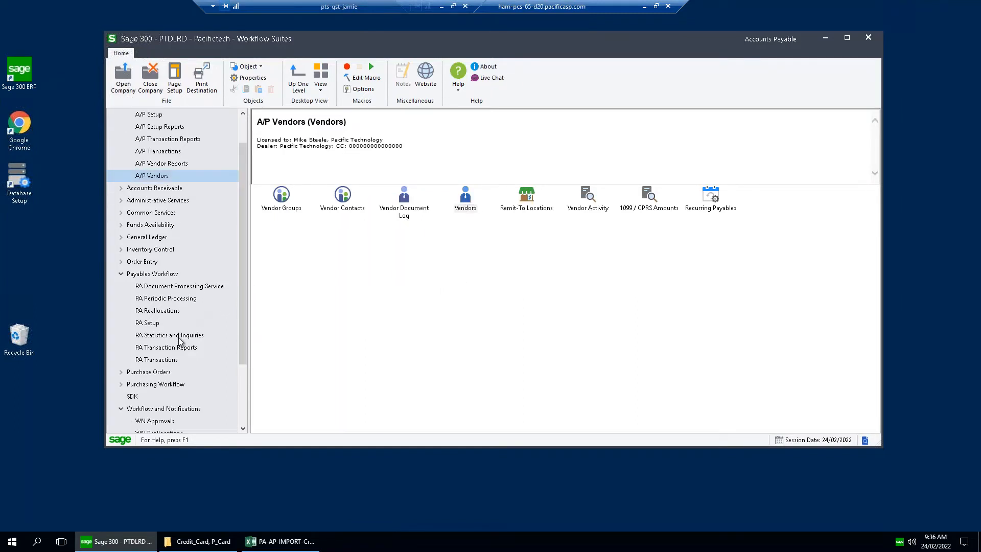
{"action": "left_click", "coordinate": [179, 335]}
{"action": "double_click", "coordinate": [408, 205]}
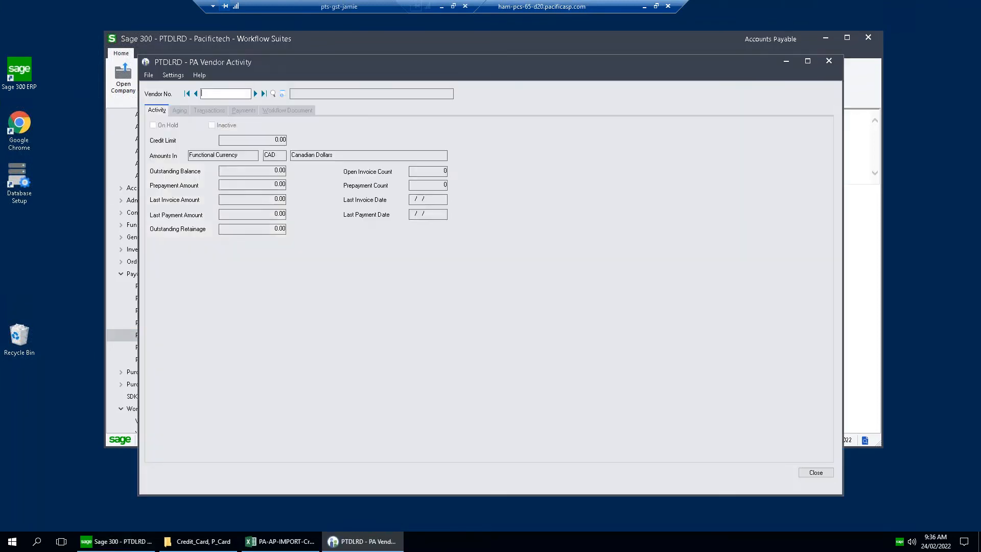
{"action": "type", "text": "2800"}
{"action": "key", "text": "Tab"}
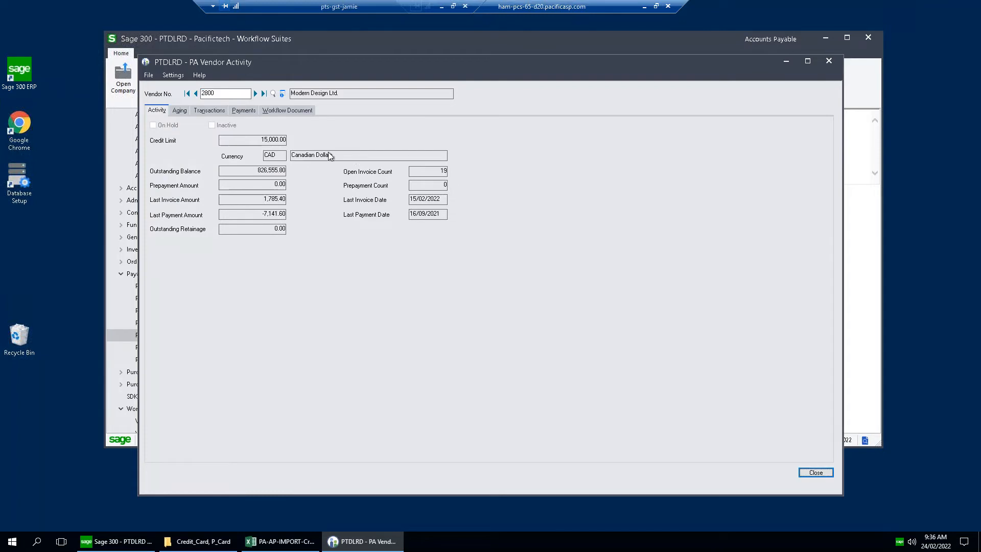
Retrieve the vendor's workflow documents with the workflow status set to All.
{"action": "left_click", "coordinate": [294, 111]}
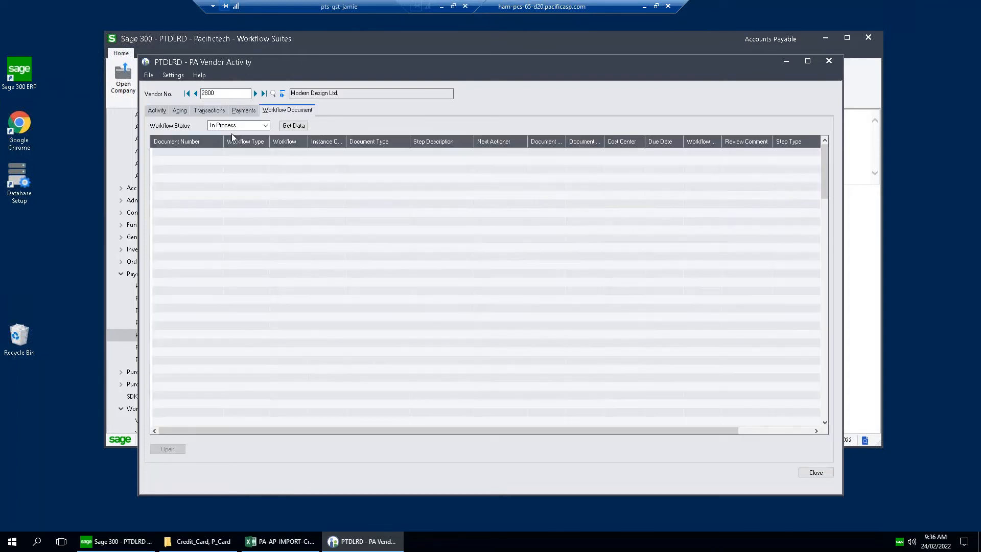
{"action": "left_click", "coordinate": [265, 125]}
{"action": "left_click", "coordinate": [243, 191]}
{"action": "left_click", "coordinate": [294, 126]}
Go to the end of the workflow document list and check the workflow step and next actioner of the two newest invoices.
{"action": "left_click", "coordinate": [246, 230]}
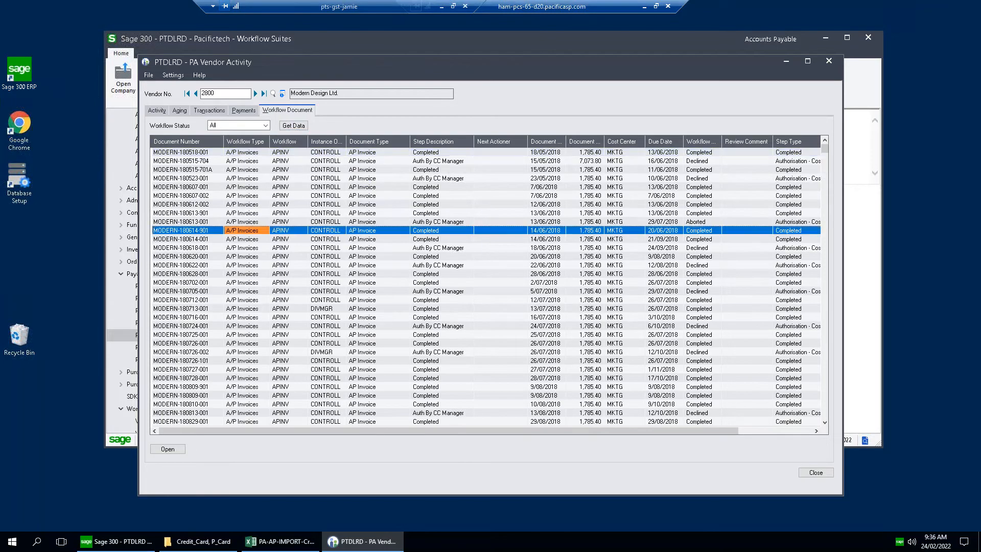
{"action": "key", "text": "ctrl+End"}
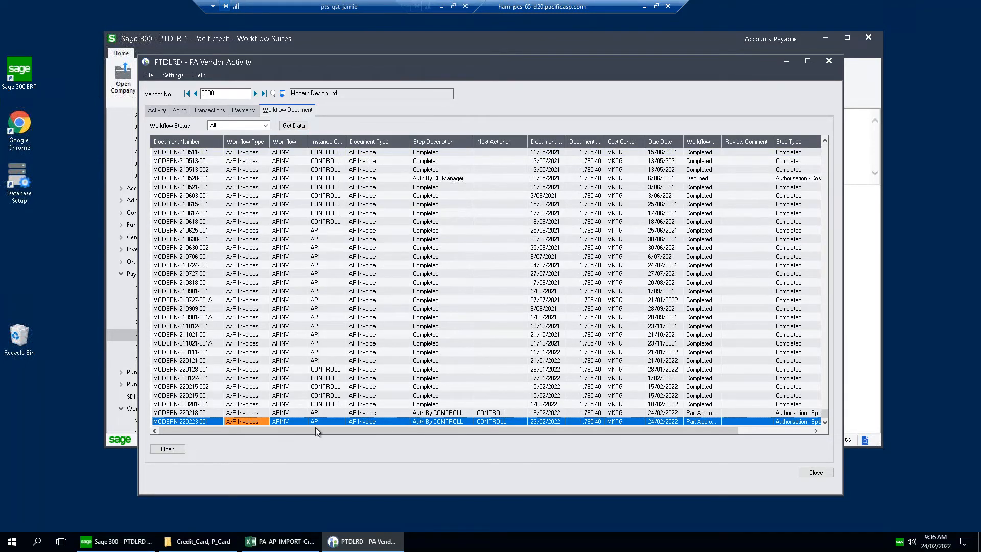
{"action": "left_click", "coordinate": [201, 414]}
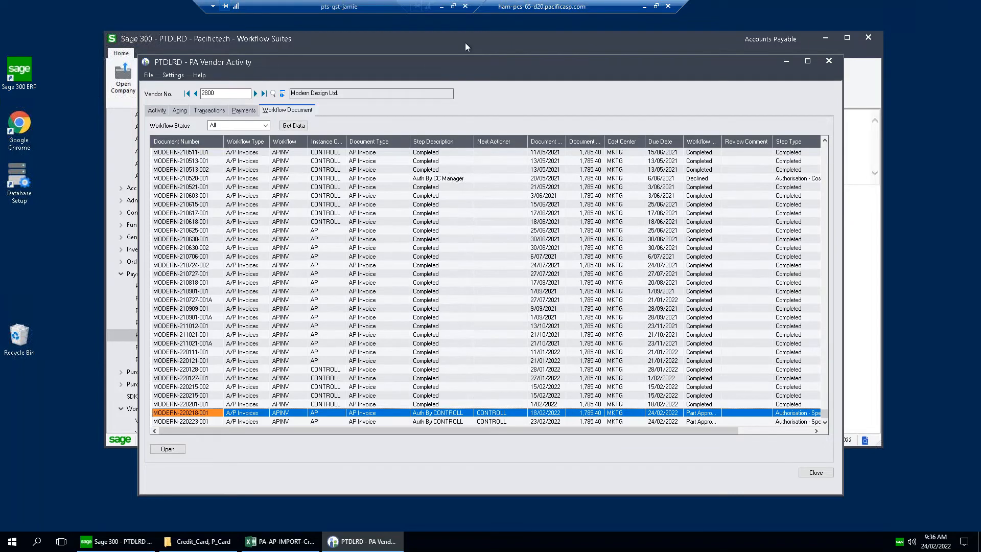
{"action": "left_click_drag", "start_coordinate": [475, 63], "coordinate": [483, 57]}
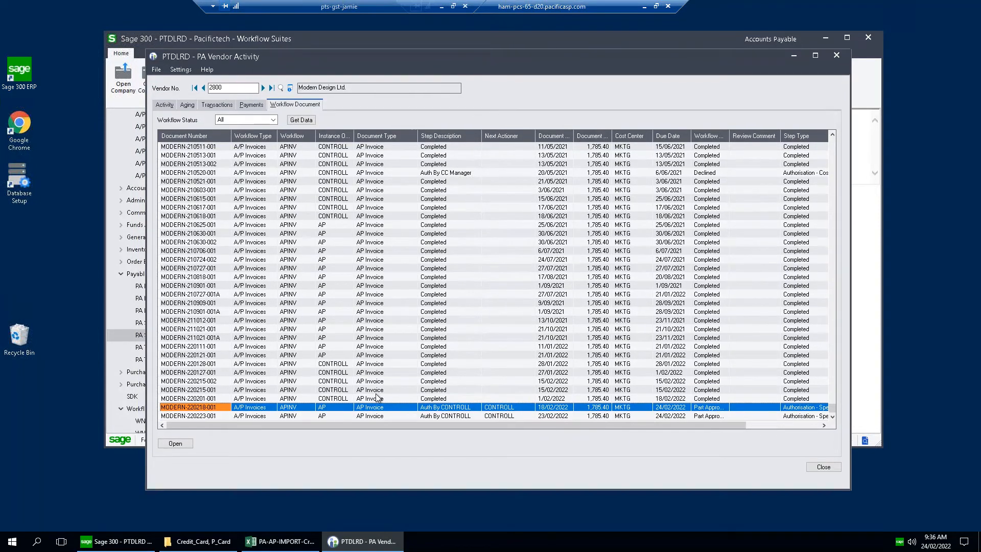
{"action": "left_click", "coordinate": [248, 390]}
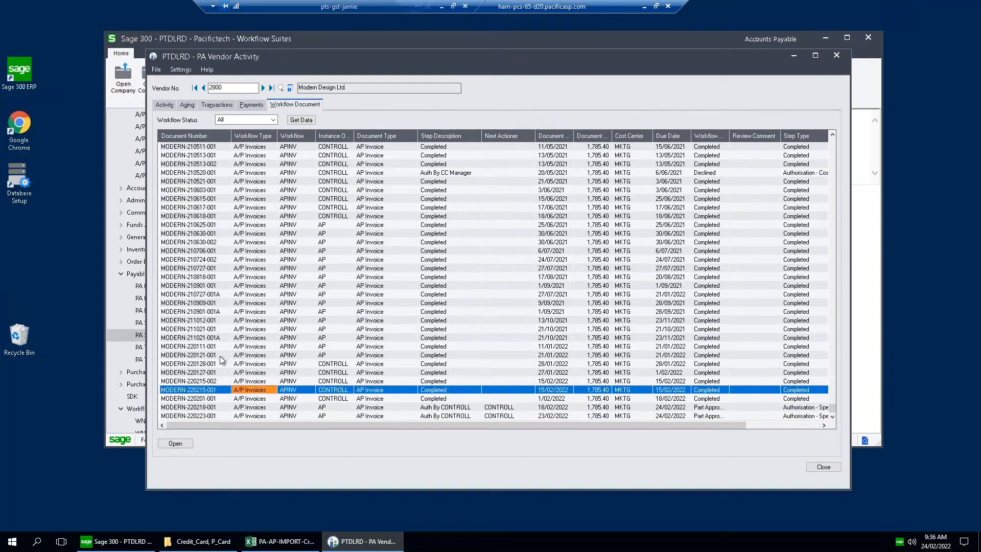
{"action": "left_click", "coordinate": [208, 416]}
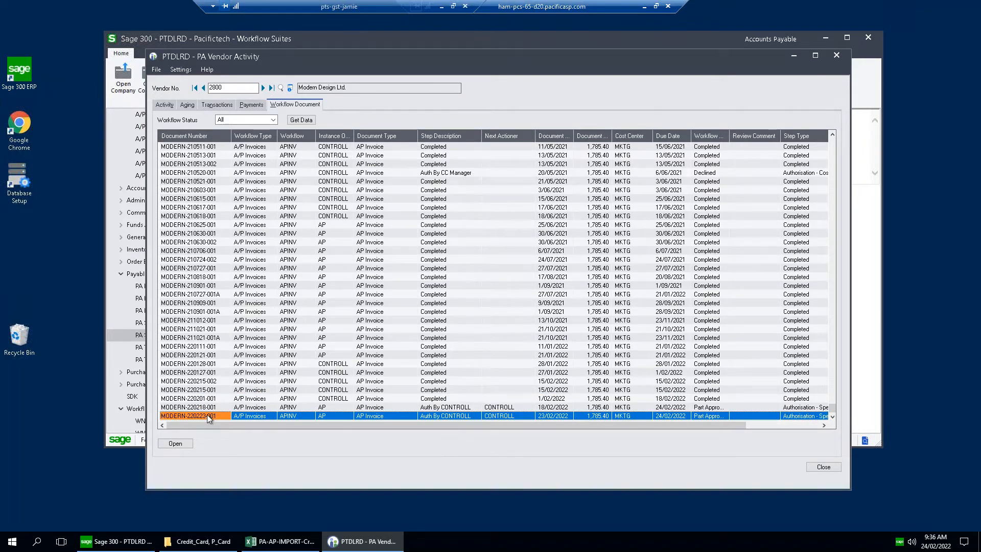
Check the next actioner of invoices MODERN-220218-001 and MODERN-220223-001, and close the PA Vendor Activity window.
{"action": "left_click", "coordinate": [208, 409]}
{"action": "left_click", "coordinate": [207, 418]}
{"action": "left_click", "coordinate": [492, 415]}
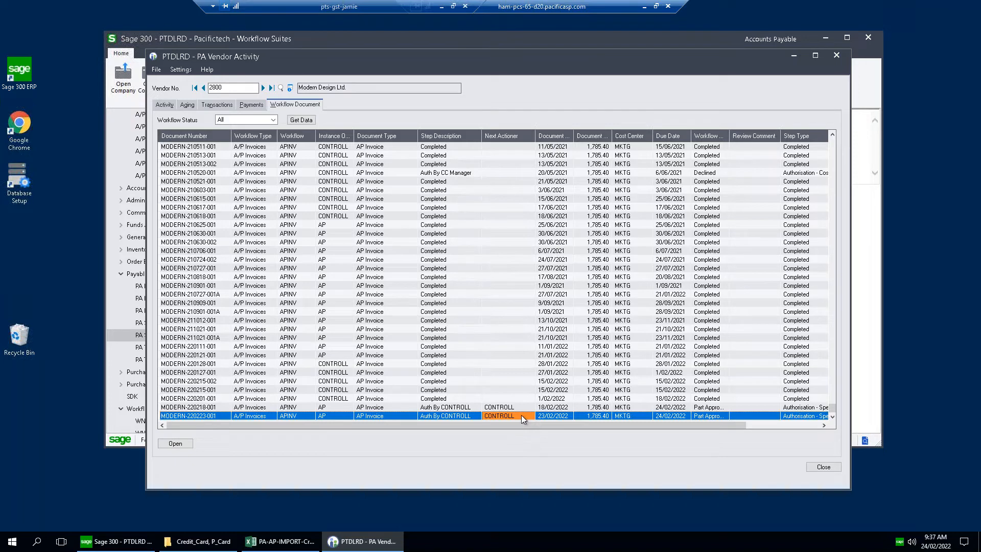
{"action": "left_click", "coordinate": [837, 56]}
Reopen the PTDLRD company signed in as user CONTROLL.
{"action": "left_click", "coordinate": [123, 77]}
{"action": "double_click", "coordinate": [438, 228]}
{"action": "type", "text": "CONTROLL"}
{"action": "key", "text": "Tab"}
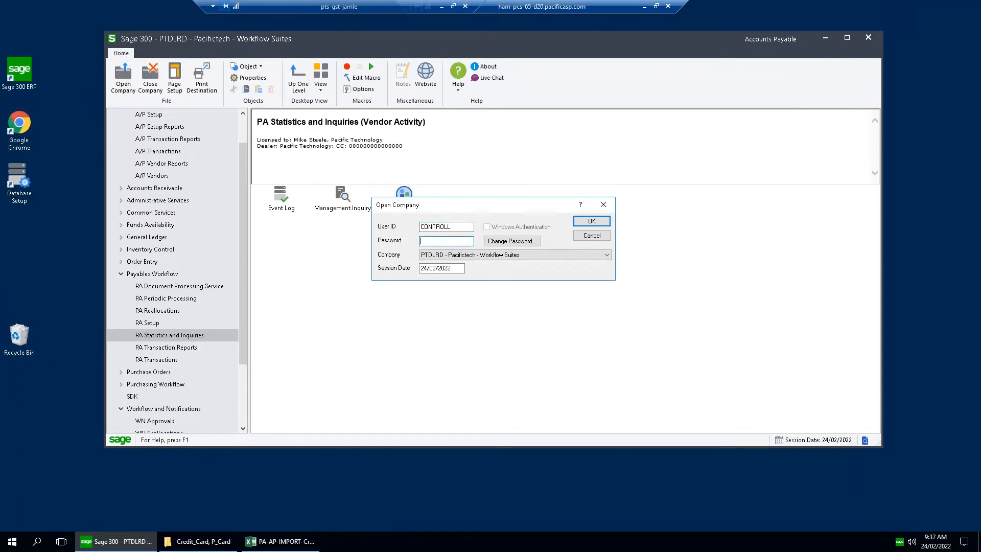
{"action": "key", "text": "Return"}
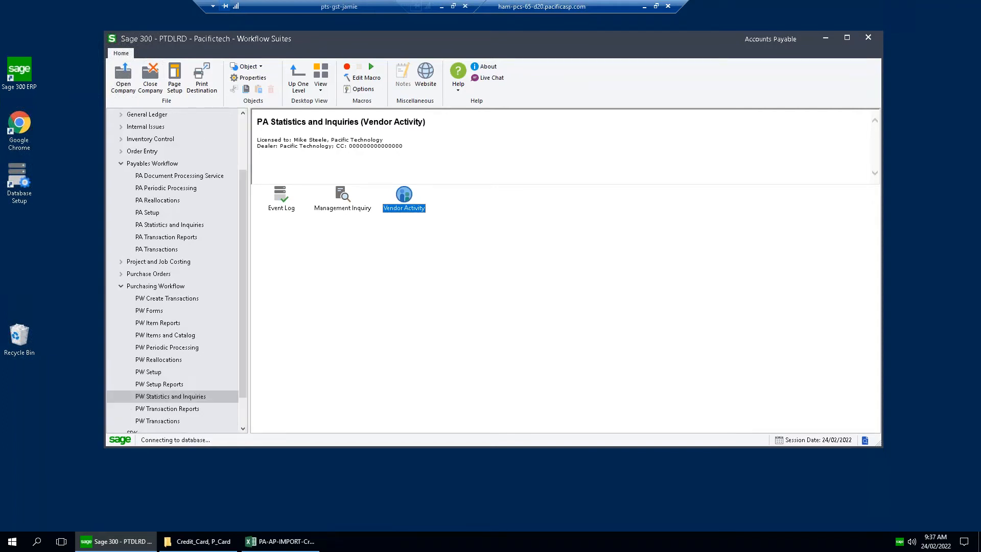
Open the Approval Console from PA Transactions and bring up invoice MODERN-220223-001 in Document Quick Review.
{"action": "left_click", "coordinate": [172, 250]}
{"action": "double_click", "coordinate": [404, 196]}
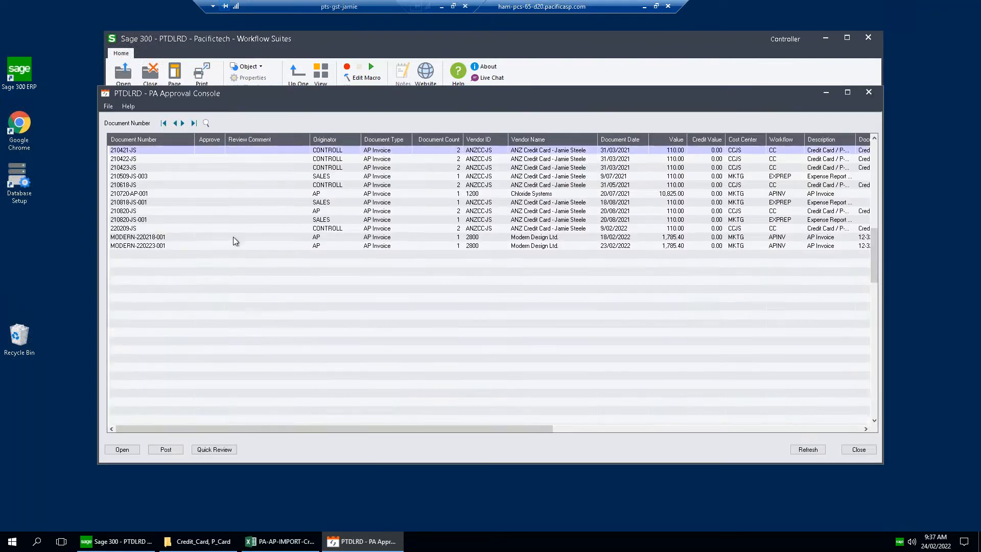
{"action": "left_click", "coordinate": [220, 245]}
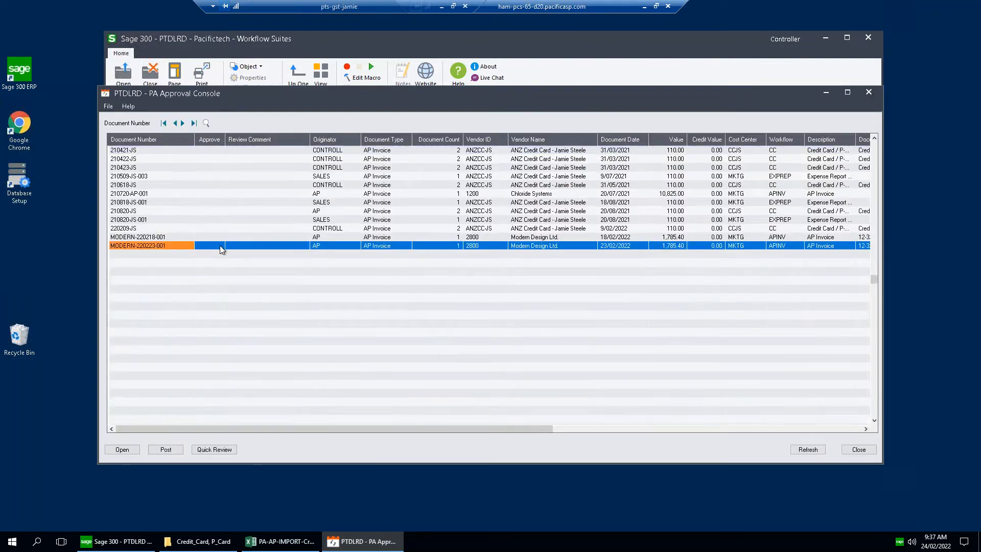
{"action": "left_click", "coordinate": [216, 451]}
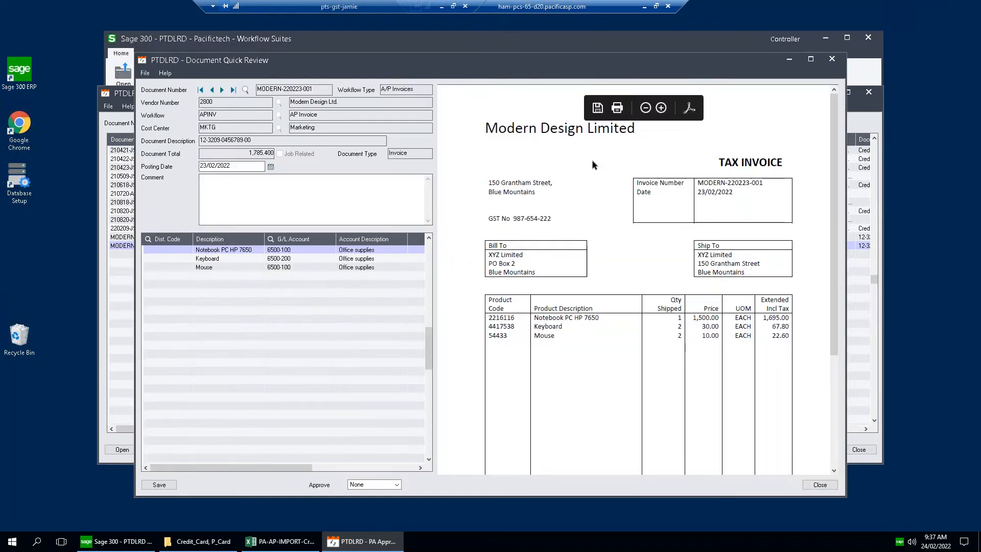
Set invoices MODERN-220223-001 and MODERN-220218-001 to Approve in Document Quick Review, and close the review.
{"action": "left_click", "coordinate": [397, 485]}
{"action": "left_click", "coordinate": [376, 501]}
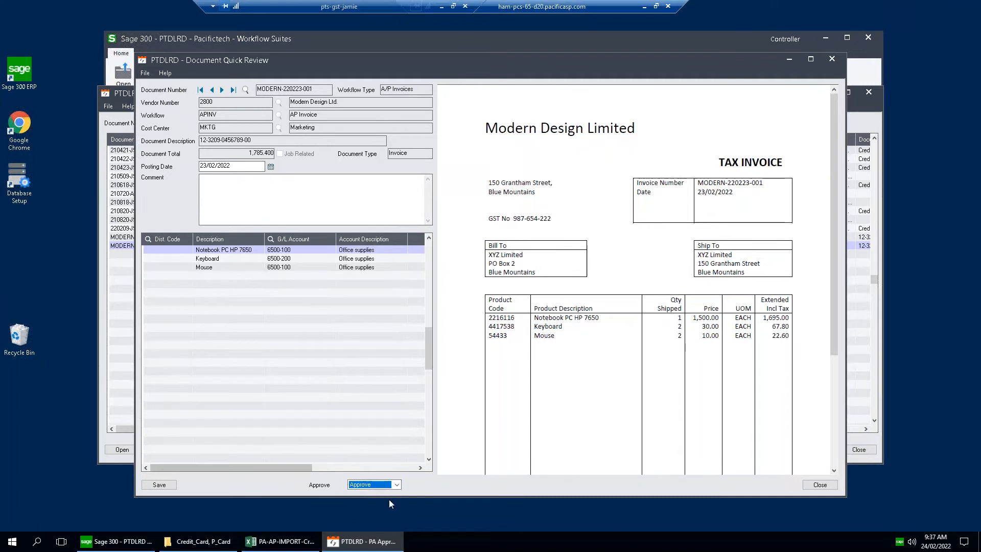
{"action": "left_click", "coordinate": [212, 90]}
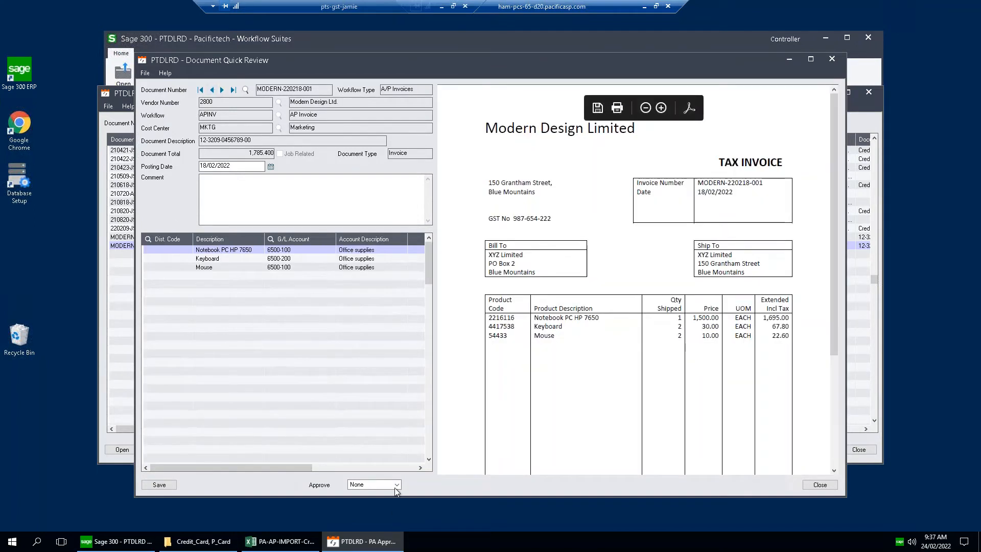
{"action": "left_click", "coordinate": [396, 485]}
{"action": "left_click", "coordinate": [366, 501]}
{"action": "left_click", "coordinate": [212, 90]}
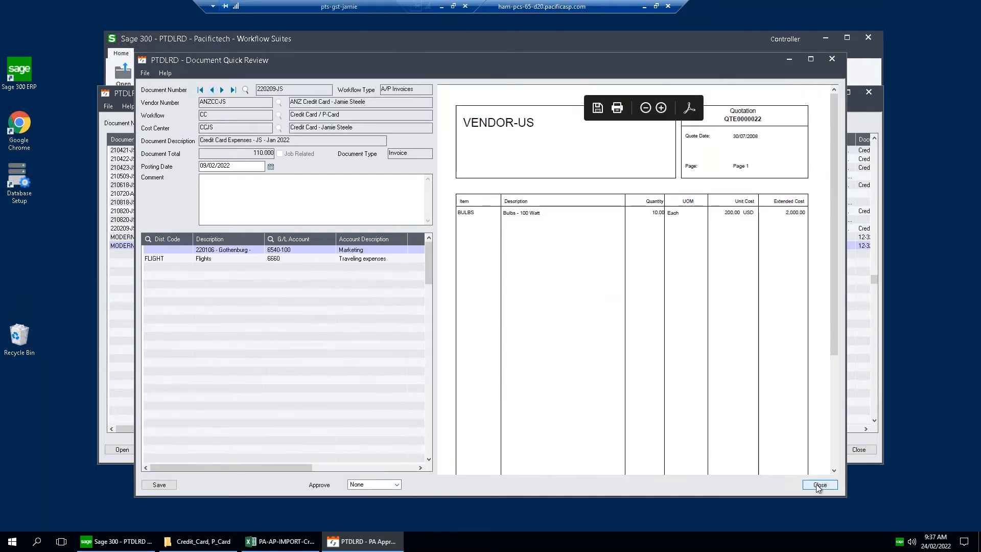
{"action": "left_click", "coordinate": [819, 484]}
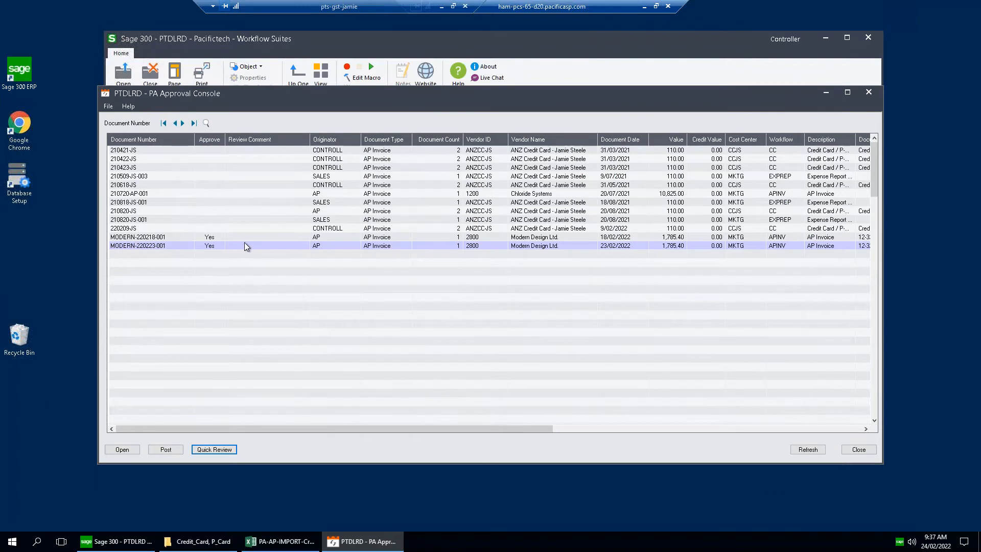
Post the two approved Modern Design invoices and close the PA Approval Console.
{"action": "left_click", "coordinate": [242, 246]}
{"action": "left_click", "coordinate": [165, 449]}
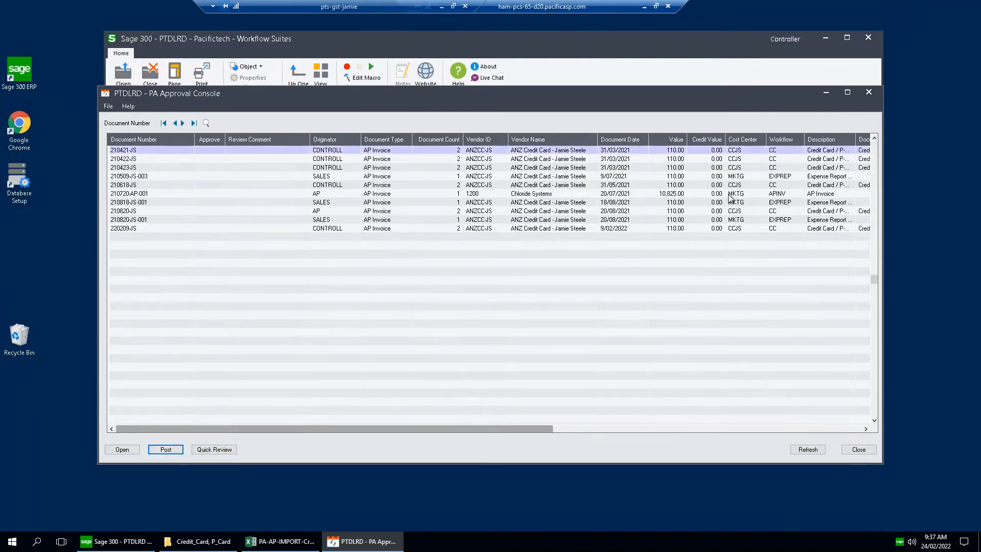
{"action": "left_click", "coordinate": [868, 94]}
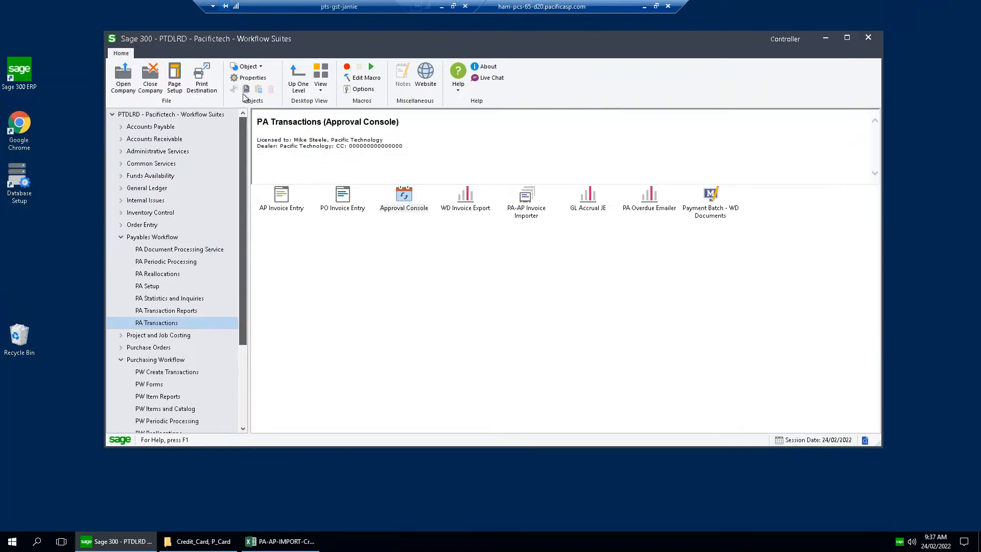
Open the A/P Invoice Batch List from A/P Transactions and select the P/A Generated Batch 225.
{"action": "left_click", "coordinate": [121, 126]}
{"action": "left_click", "coordinate": [163, 128]}
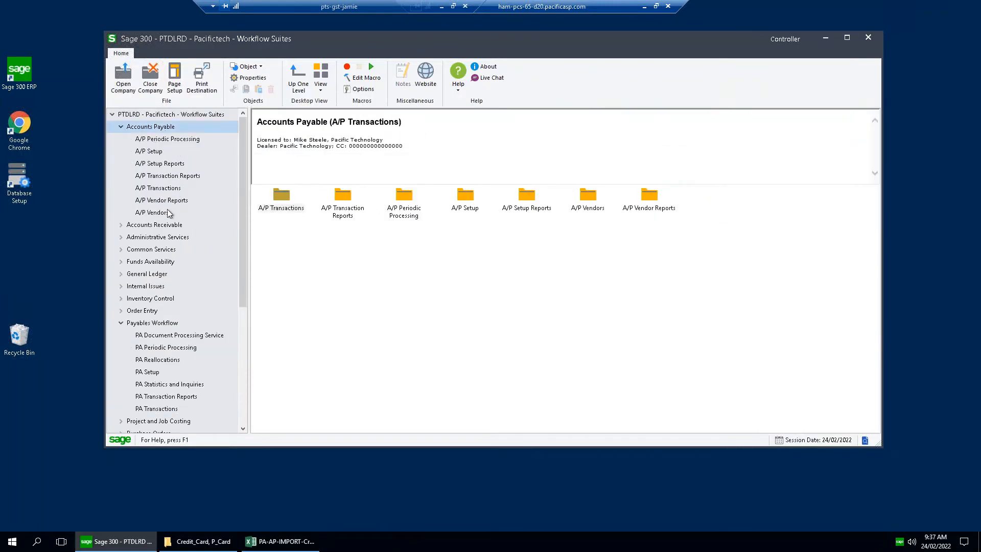
{"action": "left_click", "coordinate": [178, 188]}
{"action": "double_click", "coordinate": [303, 211]}
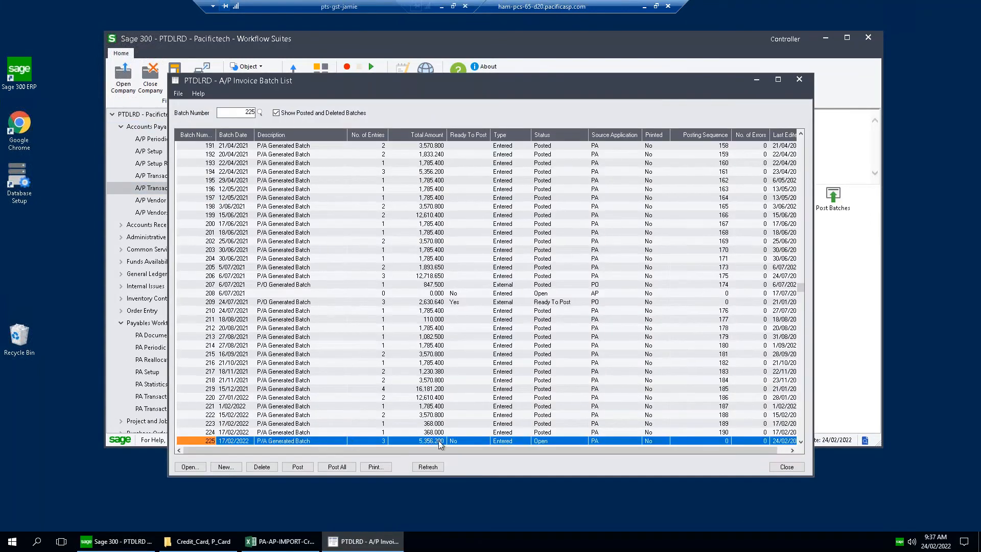
{"action": "left_click", "coordinate": [436, 441]}
{"action": "left_click", "coordinate": [293, 440]}
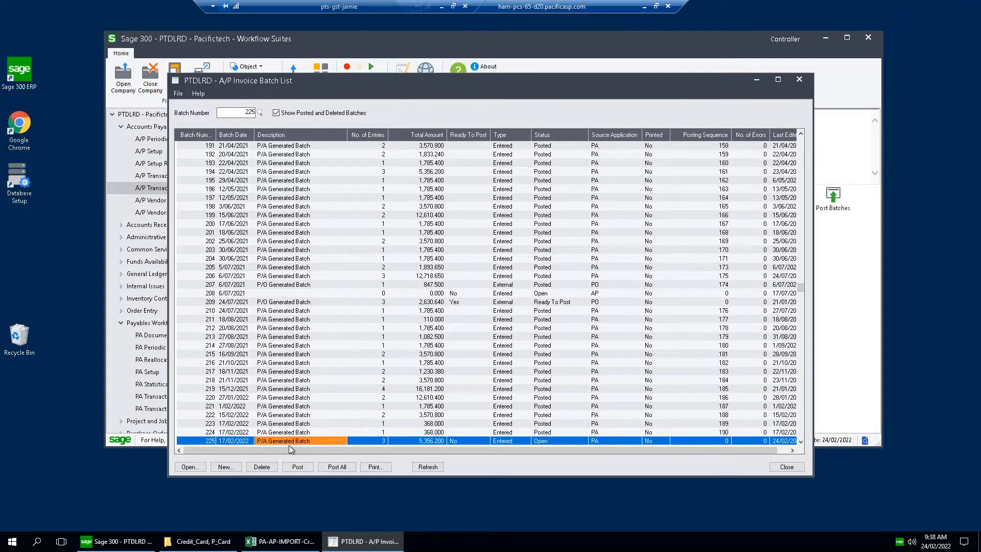
{"action": "left_click_drag", "start_coordinate": [462, 80], "coordinate": [472, 59]}
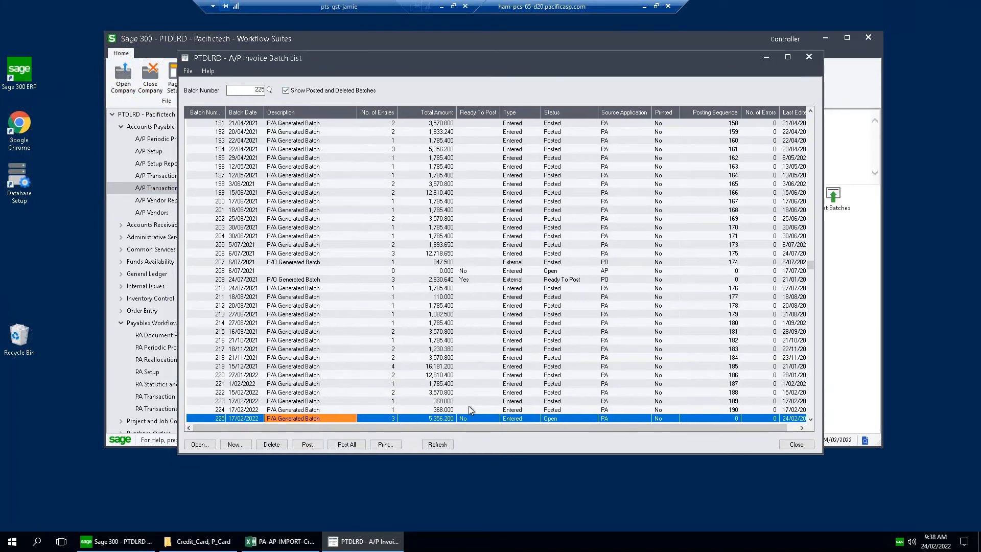
Open batch 225, check the document number and lines of its last entry, and close A/P Invoice Entry.
{"action": "double_click", "coordinate": [288, 418]}
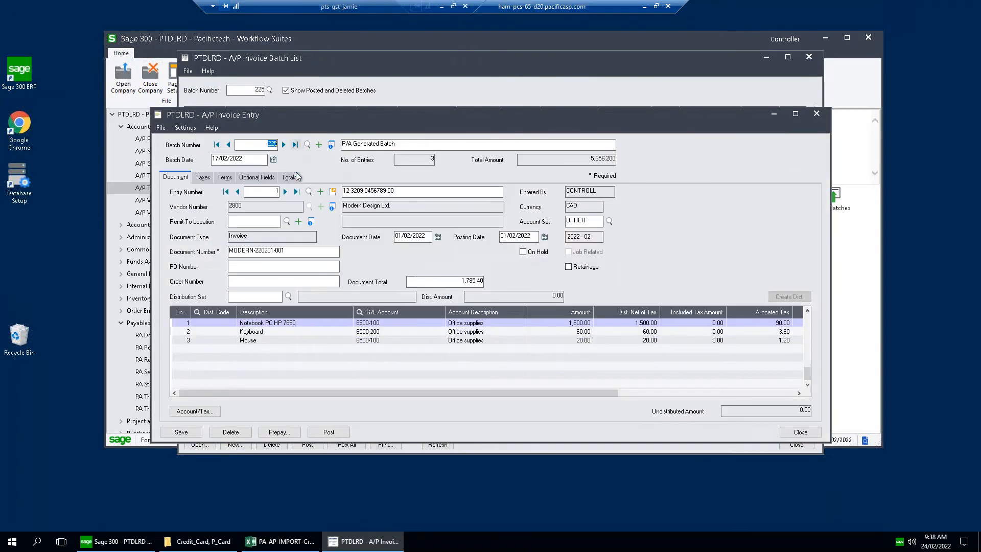
{"action": "left_click", "coordinate": [296, 192]}
{"action": "left_click_drag", "start_coordinate": [288, 252], "coordinate": [229, 251]}
{"action": "left_click_drag", "start_coordinate": [447, 116], "coordinate": [469, 89]}
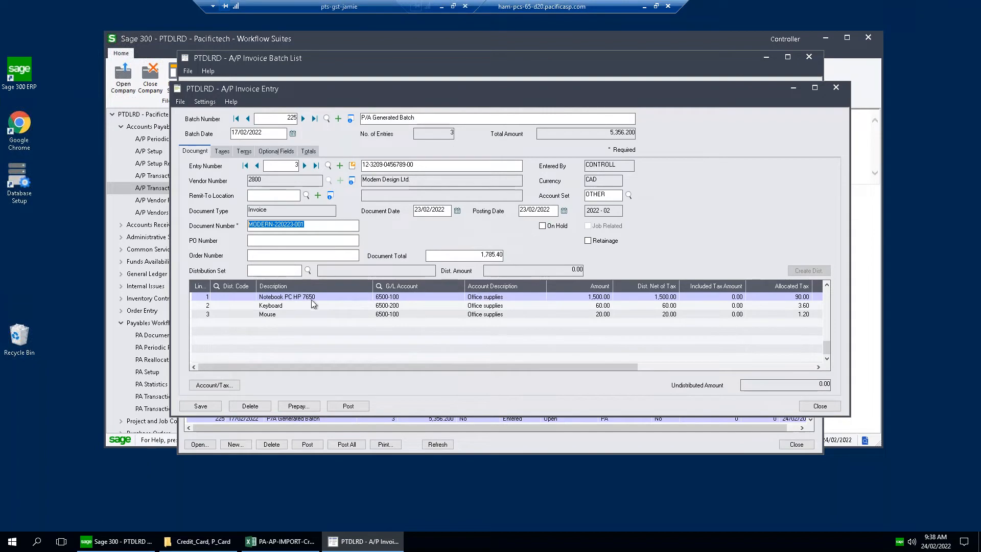
{"action": "left_click", "coordinate": [819, 406]}
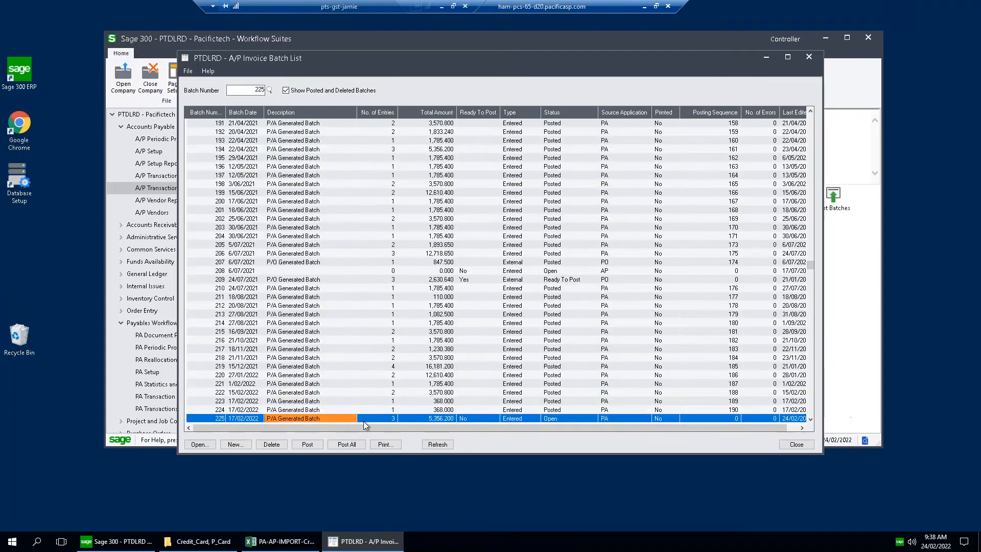
Post batch 225, confirming the posting although it is not set to Ready To Post, and close the batch list.
{"action": "left_click", "coordinate": [307, 444]}
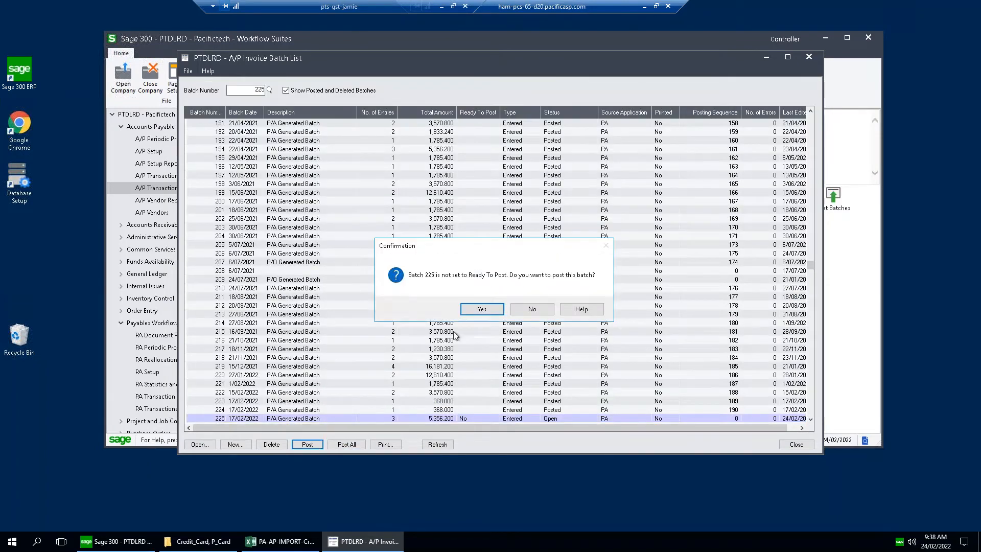
{"action": "left_click", "coordinate": [482, 309]}
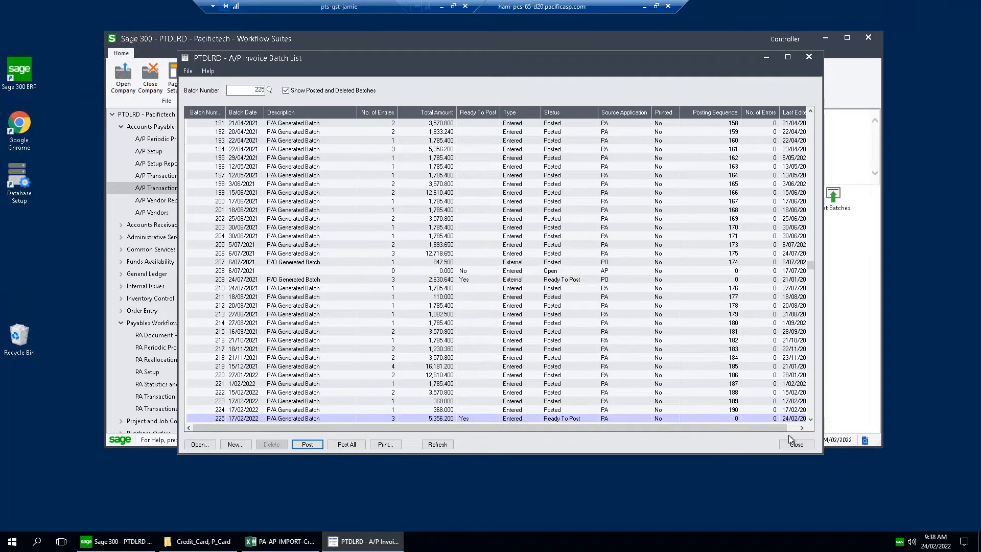
{"action": "left_click", "coordinate": [389, 242]}
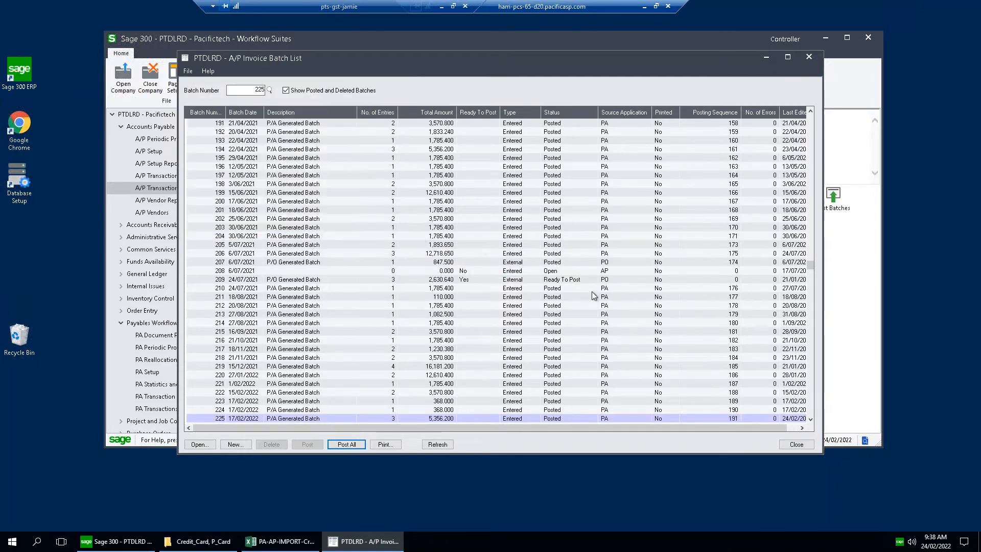
{"action": "left_click", "coordinate": [796, 445]}
Open the G/L Chart of Accounts and list the accounts starting from 6500-100, Office supplies.
{"action": "left_click", "coordinate": [122, 274]}
{"action": "left_click", "coordinate": [145, 275]}
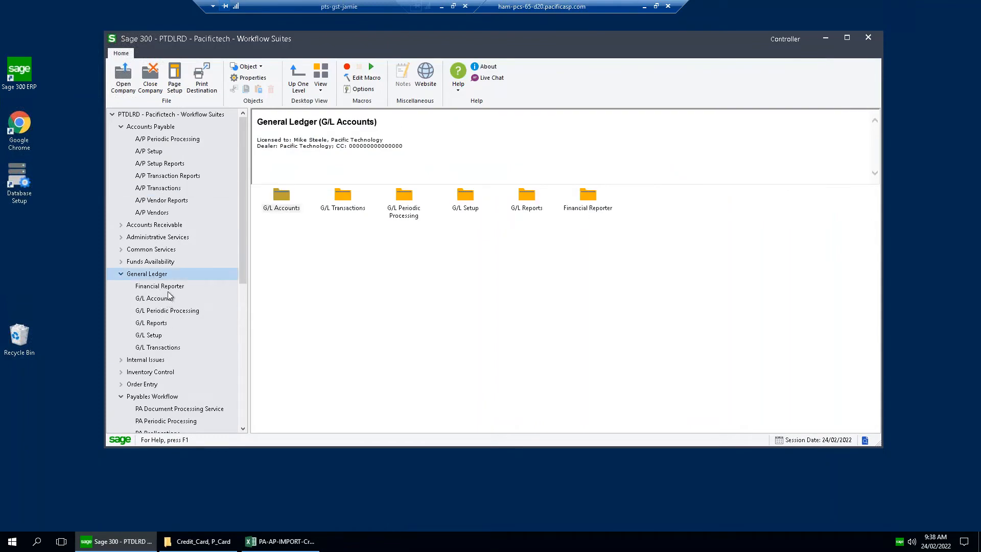
{"action": "left_click", "coordinate": [166, 299]}
{"action": "double_click", "coordinate": [283, 197]}
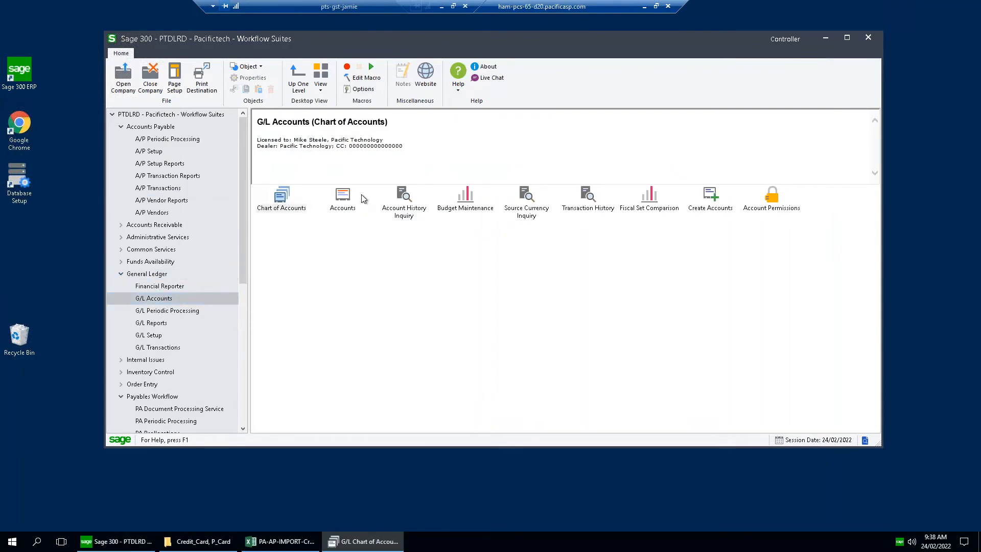
{"action": "type", "text": "6500-100"}
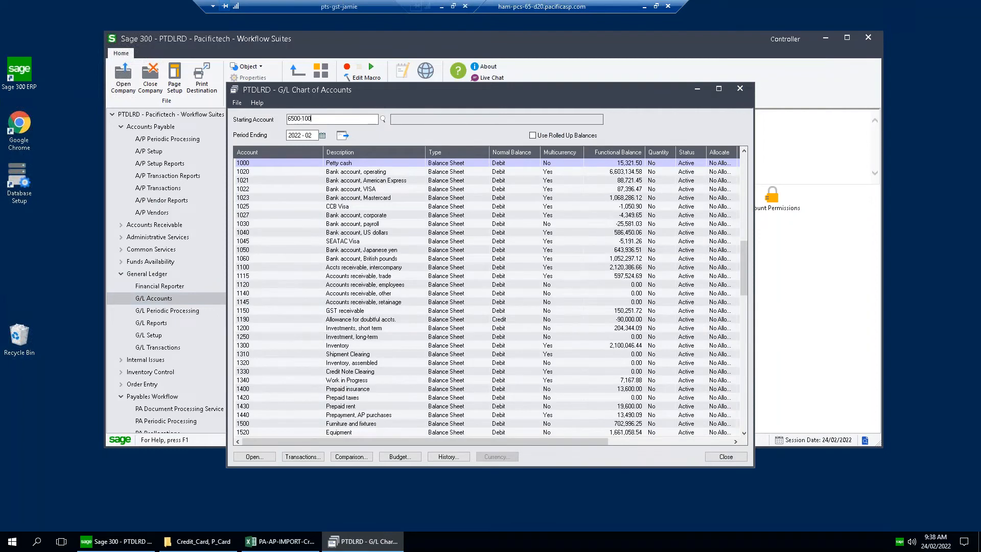
{"action": "key", "text": "Tab"}
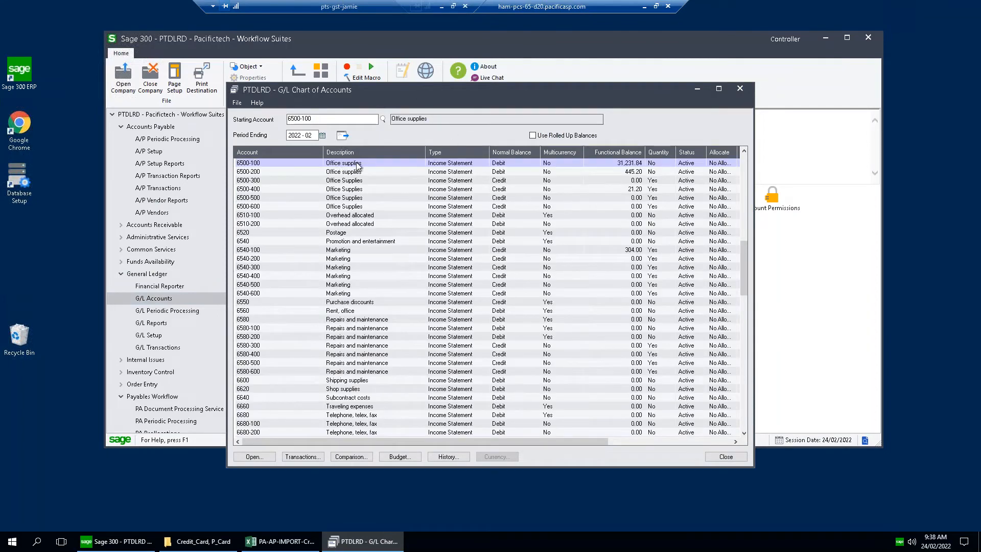
Open the transaction history of account 6500-100 and go to its last transactions.
{"action": "left_click", "coordinate": [434, 165]}
{"action": "double_click", "coordinate": [271, 163]}
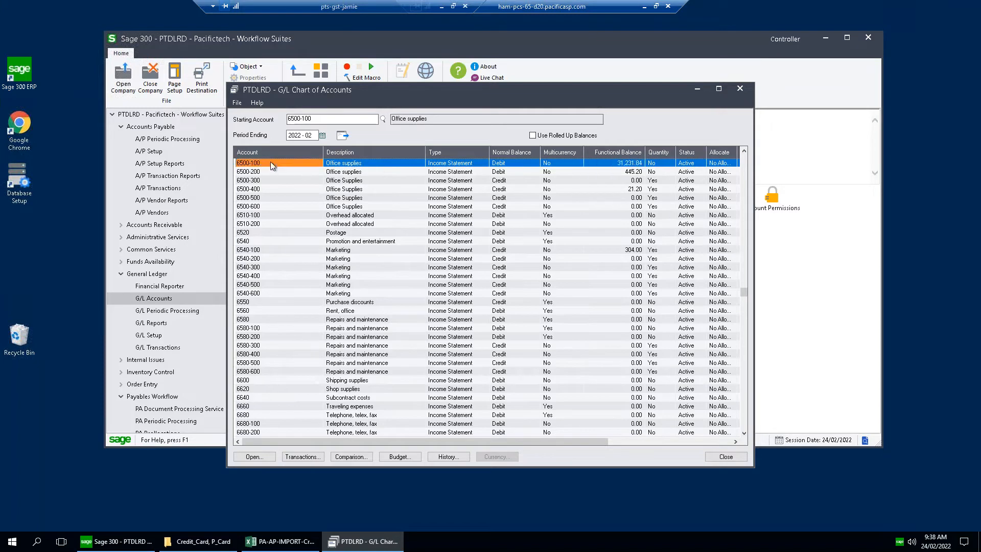
{"action": "left_click", "coordinate": [642, 144]}
{"action": "left_click", "coordinate": [320, 458]}
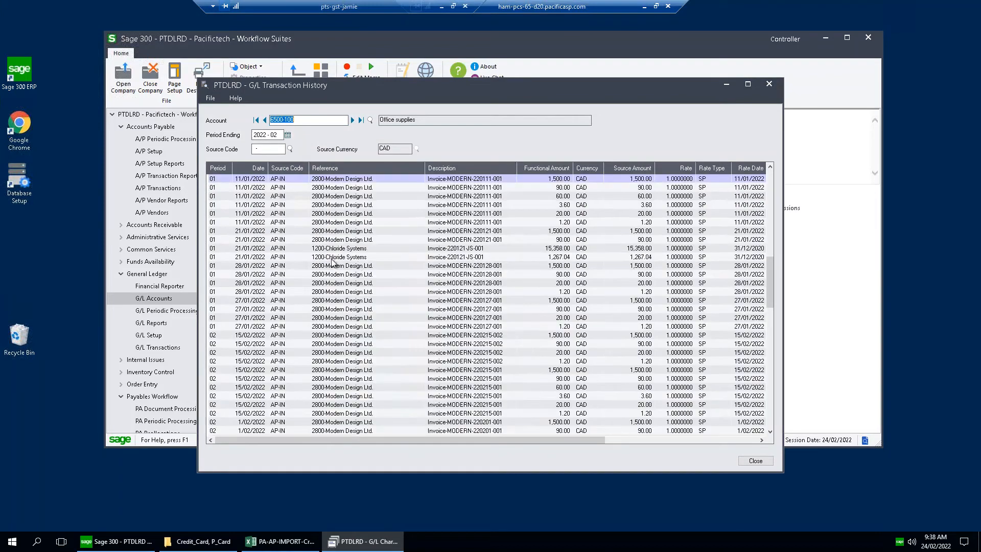
{"action": "left_click", "coordinate": [332, 262]}
{"action": "key", "text": "ctrl+End"}
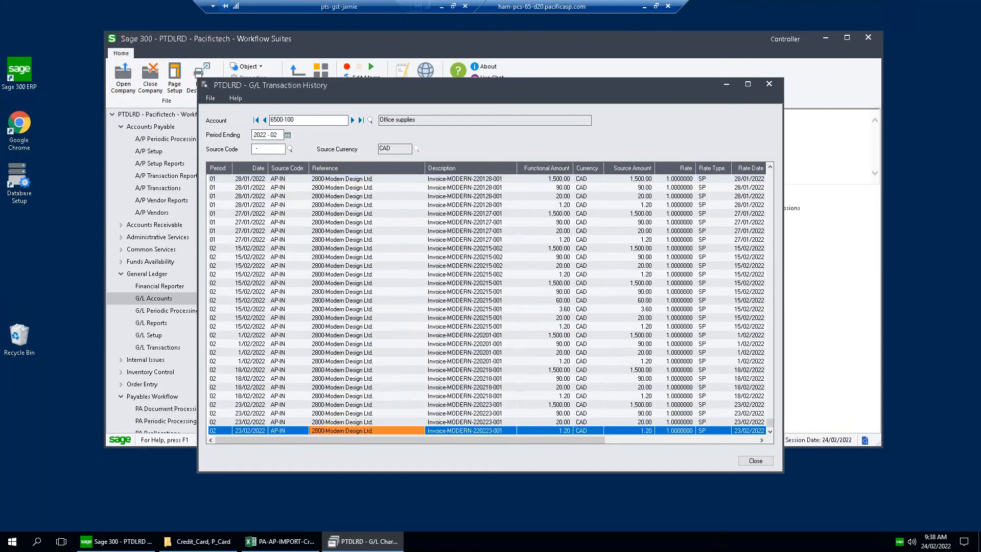
Drill down from the 1,500.00 transaction of invoice MODERN-220223-001 through its journal entry and A/P invoice to the originating workflow document.
{"action": "left_click", "coordinate": [498, 406]}
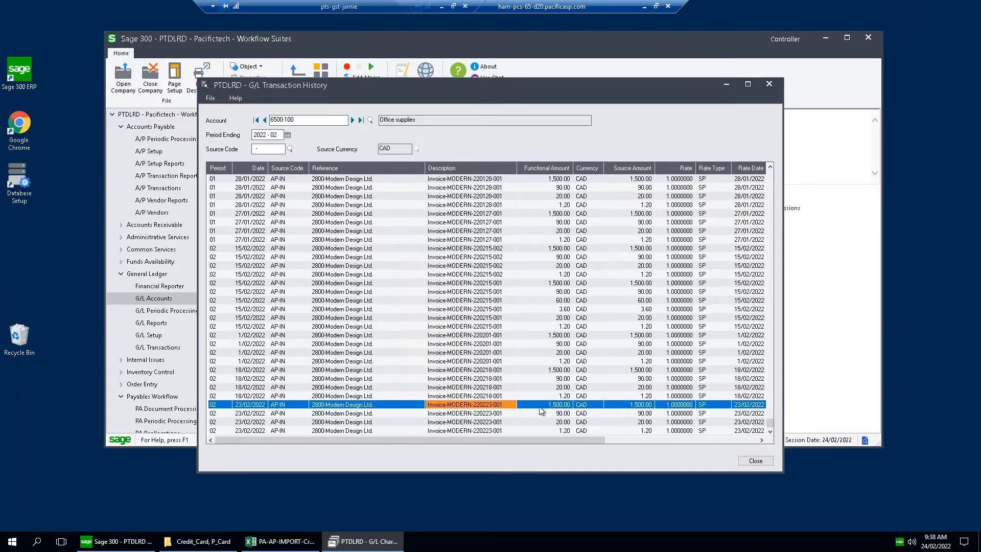
{"action": "double_click", "coordinate": [500, 406]}
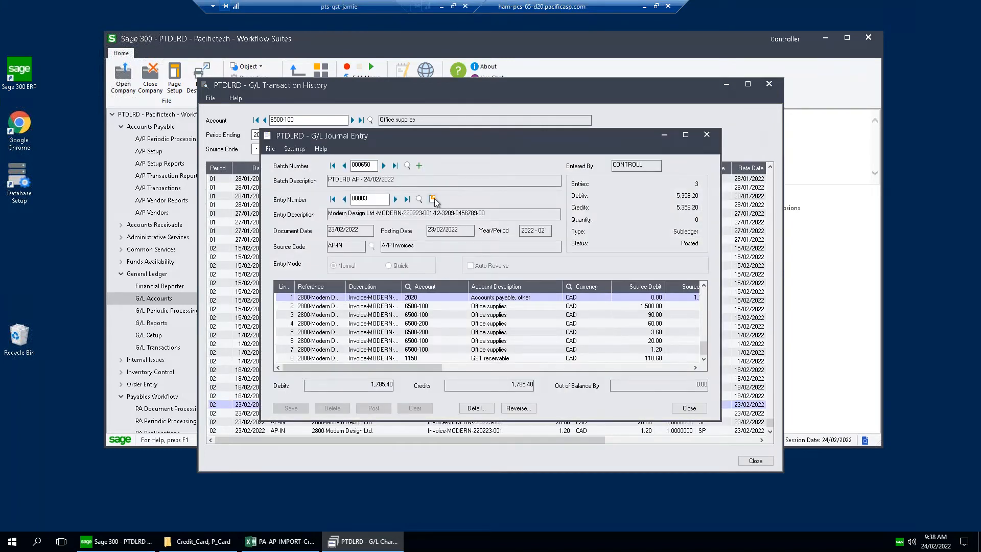
{"action": "left_click", "coordinate": [433, 198]}
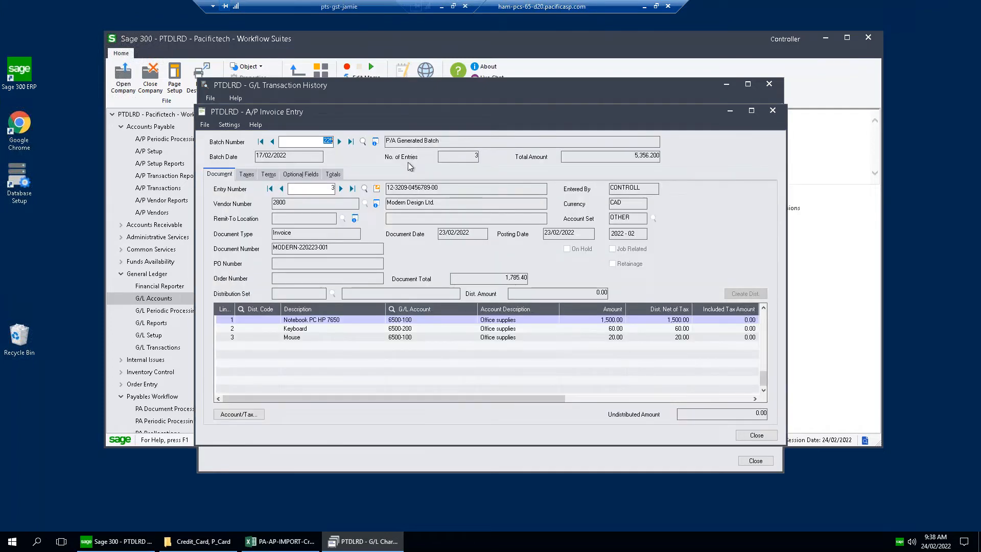
{"action": "left_click", "coordinate": [378, 190]}
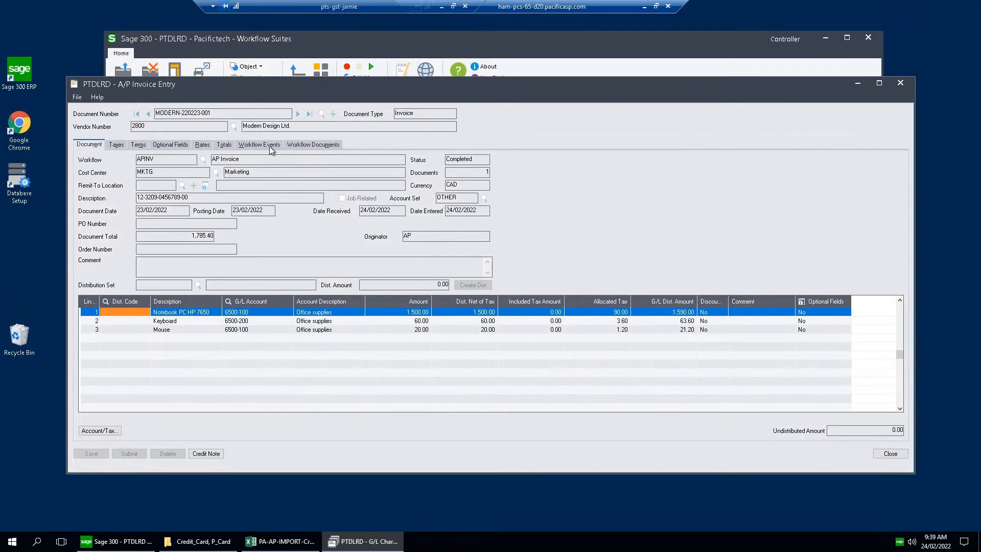
Show the invoice's workflow events and review the approval steps, including the Auth By CC Manager step.
{"action": "left_click", "coordinate": [269, 146]}
{"action": "left_click", "coordinate": [89, 182]}
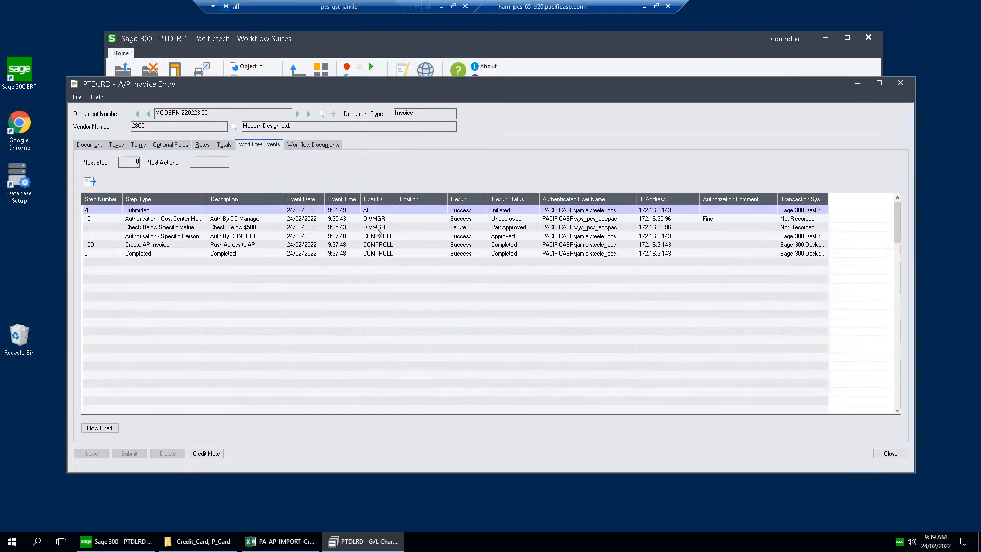
{"action": "left_click", "coordinate": [403, 217]}
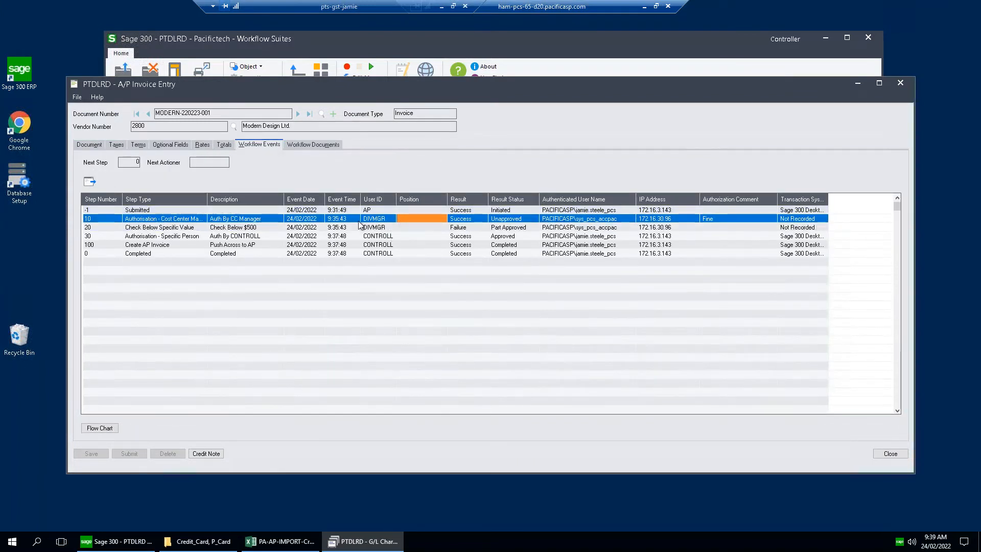
Examine the user IDs, result statuses, authorization comment, authenticated user names and IP addresses recorded for the invoice's approval steps.
{"action": "left_click", "coordinate": [385, 220]}
{"action": "left_click", "coordinate": [461, 220]}
{"action": "left_click", "coordinate": [722, 218]}
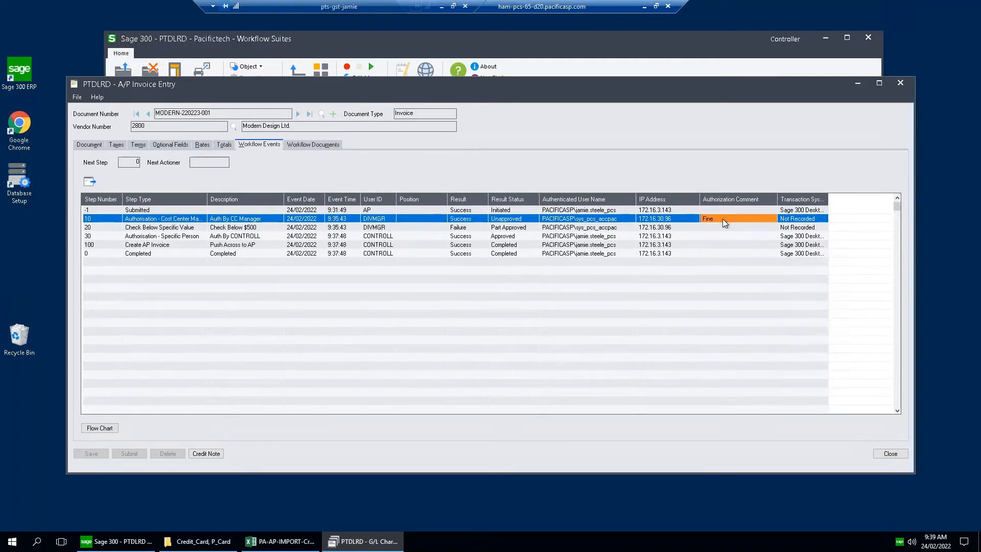
{"action": "left_click", "coordinate": [389, 237]}
{"action": "left_click", "coordinate": [503, 237]}
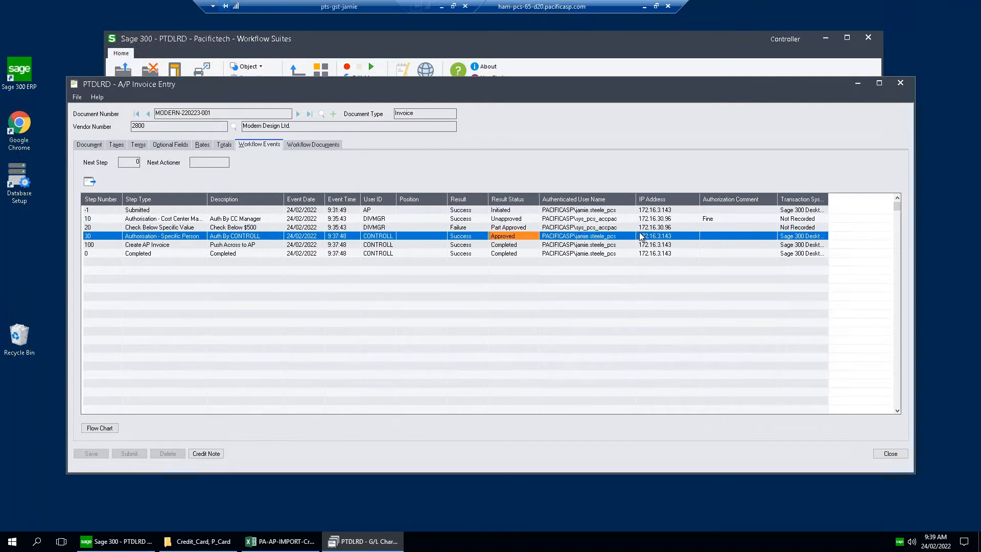
{"action": "left_click", "coordinate": [598, 222]}
{"action": "left_click", "coordinate": [599, 230]}
{"action": "left_click", "coordinate": [667, 228]}
{"action": "left_click", "coordinate": [668, 236]}
{"action": "left_click", "coordinate": [667, 228]}
{"action": "left_click", "coordinate": [668, 219]}
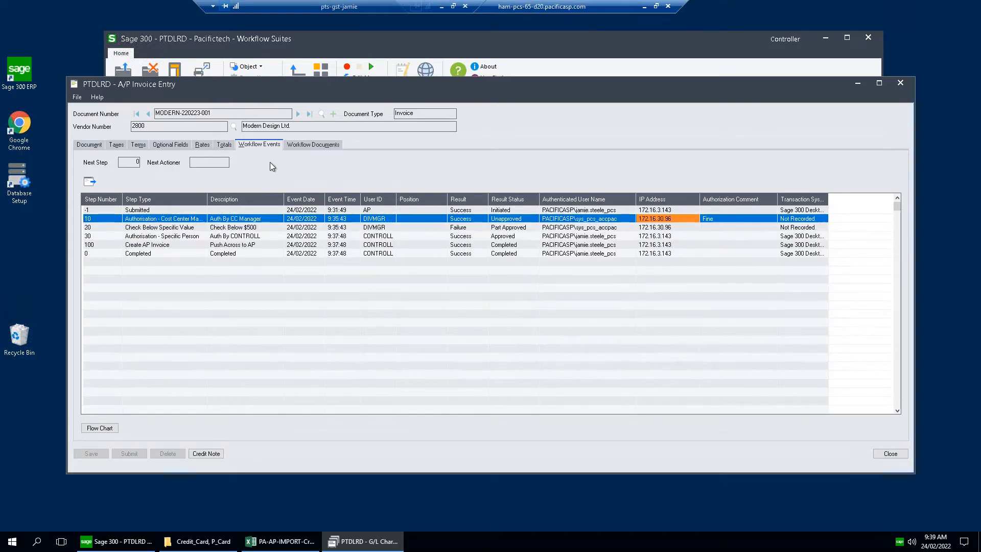
View the PDF attached to the invoice's workflow documents and close it again.
{"action": "left_click", "coordinate": [301, 144]}
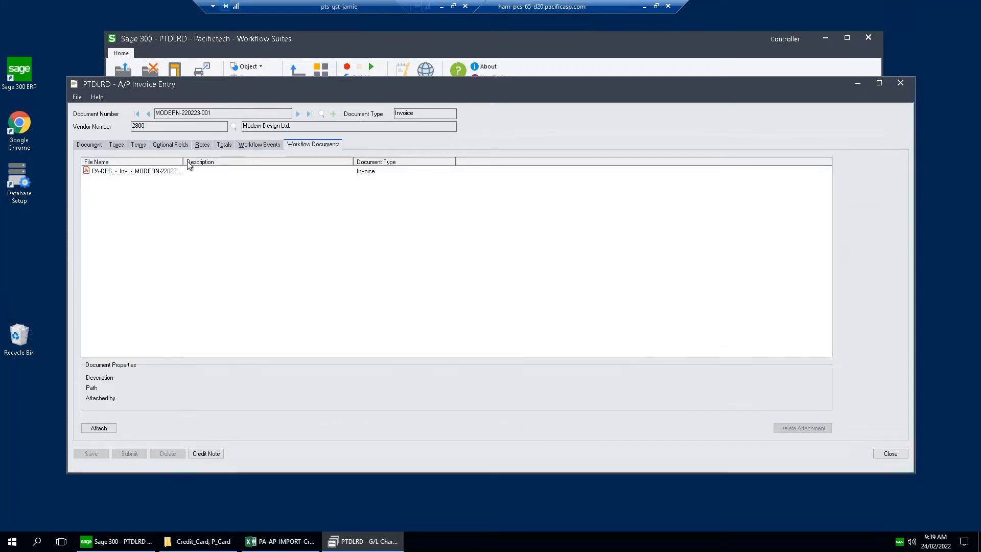
{"action": "left_click", "coordinate": [134, 172]}
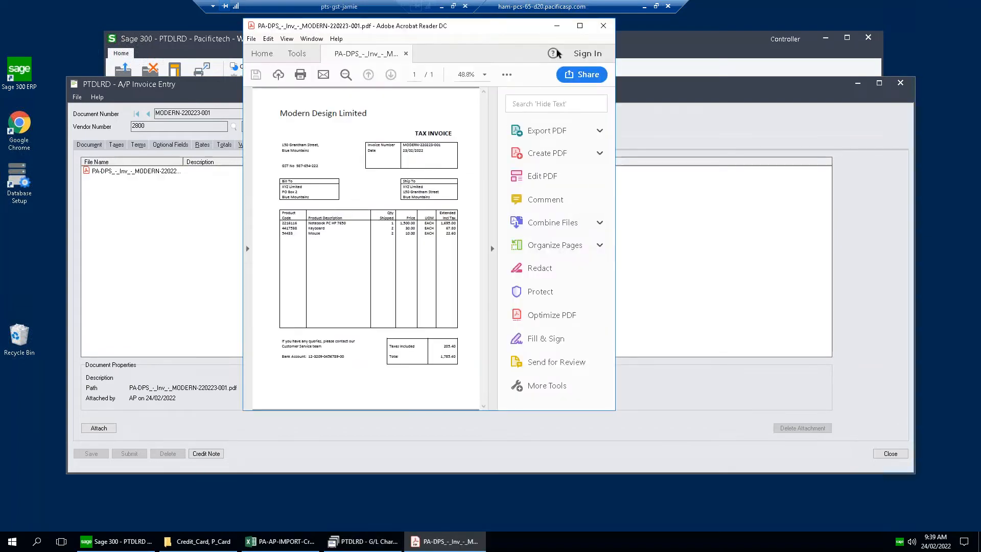
{"action": "left_click", "coordinate": [603, 26]}
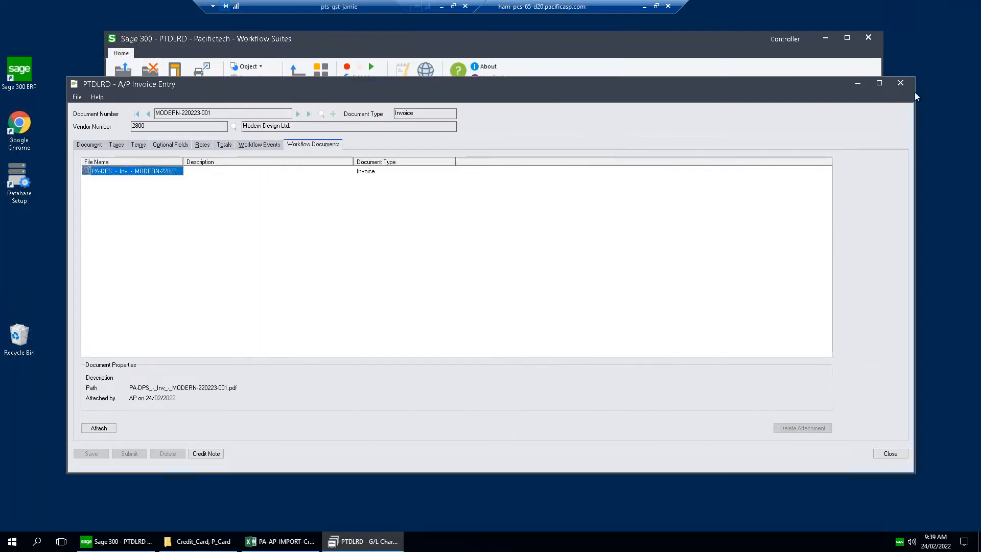
Close the workflow document, A/P invoice, G/L transaction history and Chart of Accounts windows to return to the main desktop.
{"action": "left_click", "coordinate": [900, 82]}
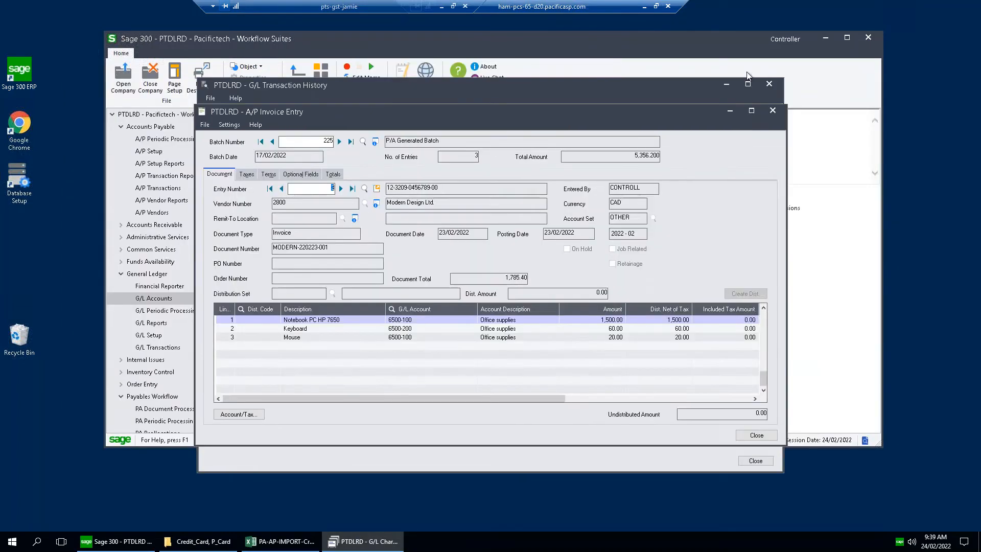
{"action": "left_click", "coordinate": [773, 110]}
{"action": "left_click", "coordinate": [707, 135]}
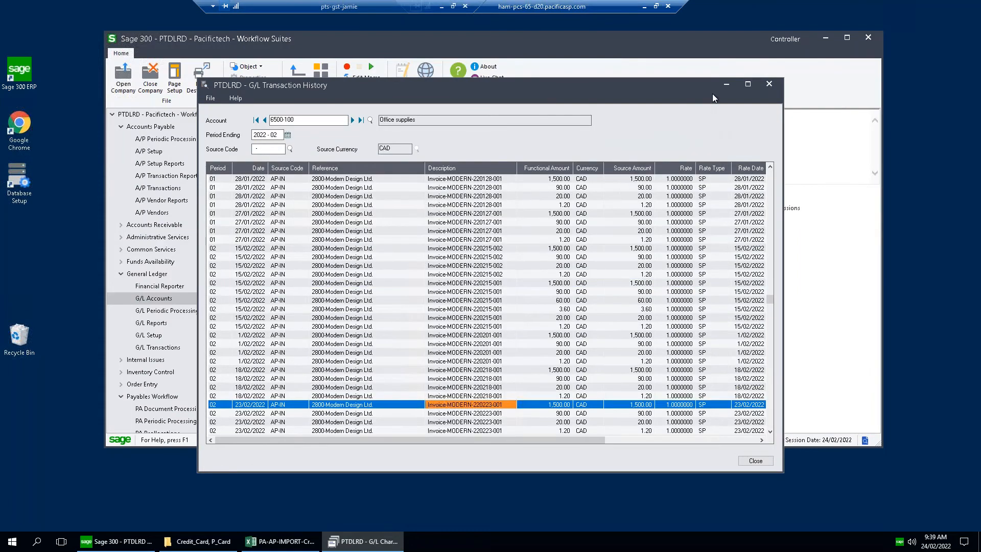
{"action": "left_click", "coordinate": [769, 86]}
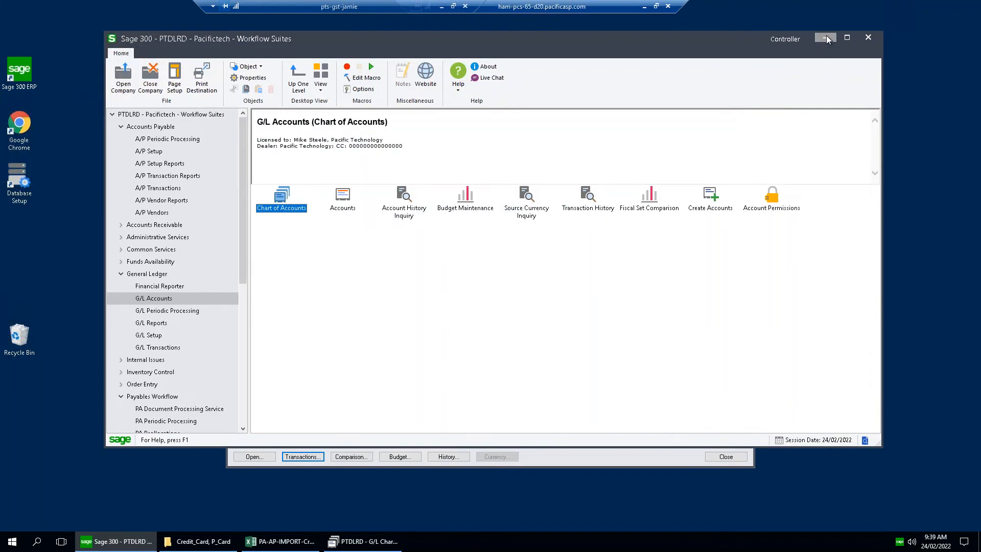
{"action": "left_click", "coordinate": [826, 37]}
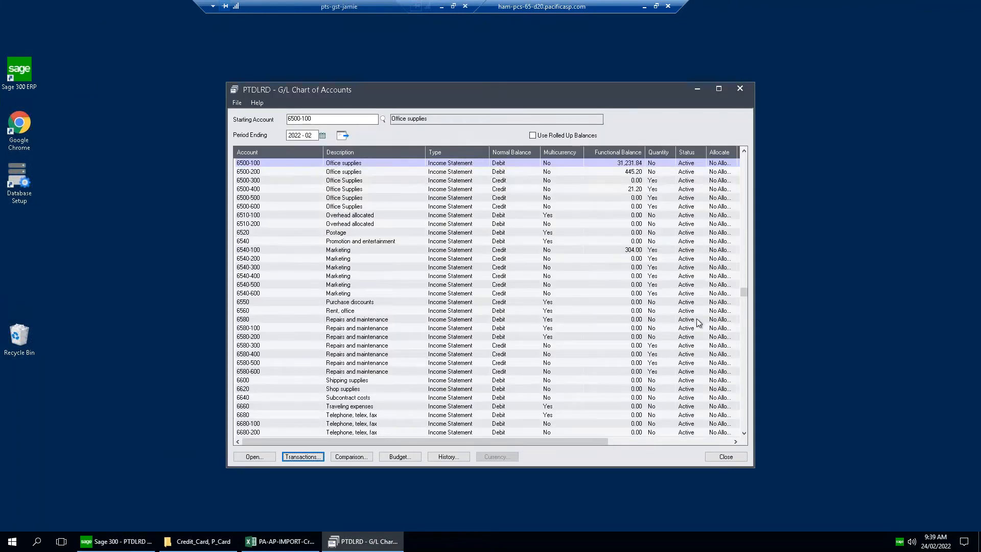
{"action": "left_click", "coordinate": [741, 90]}
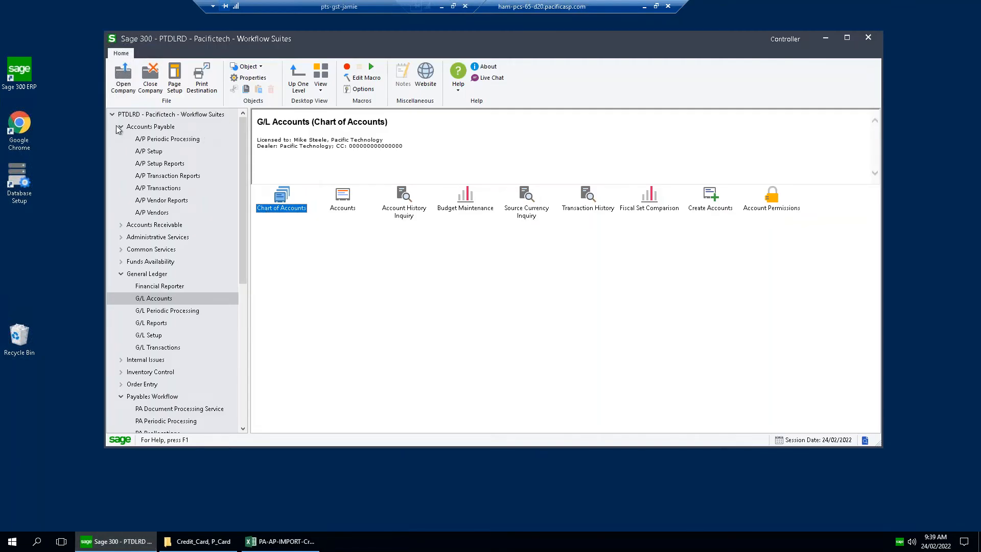
Collapse the expanded modules, view the Approval Console under Workflow and Notifications, and close it again.
{"action": "left_click", "coordinate": [121, 188]}
{"action": "left_click", "coordinate": [122, 237]}
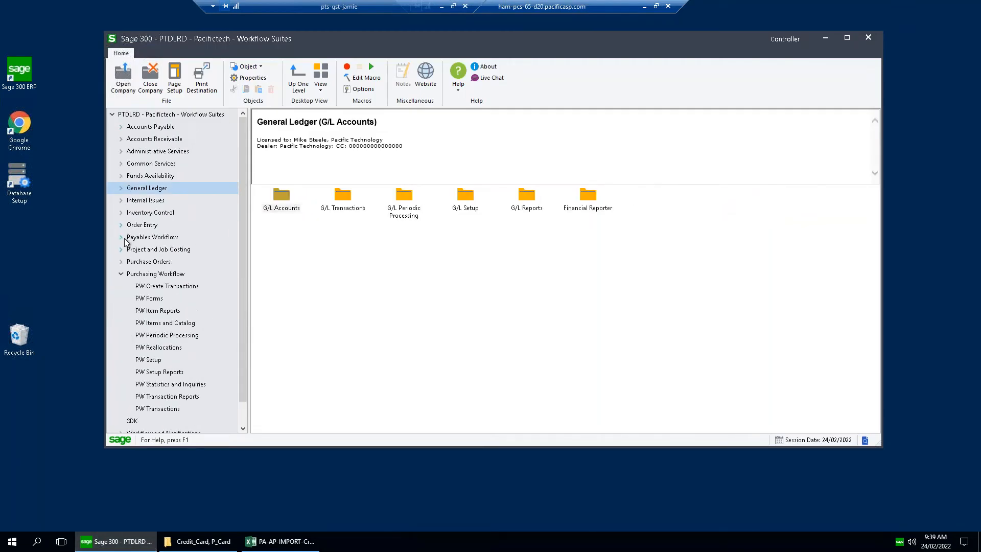
{"action": "left_click", "coordinate": [121, 274]}
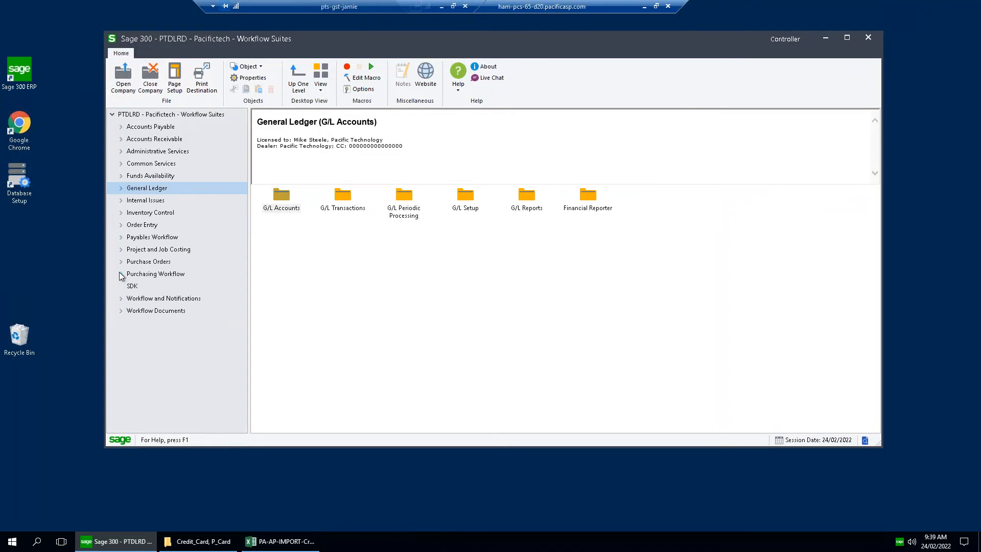
{"action": "left_click", "coordinate": [121, 299]}
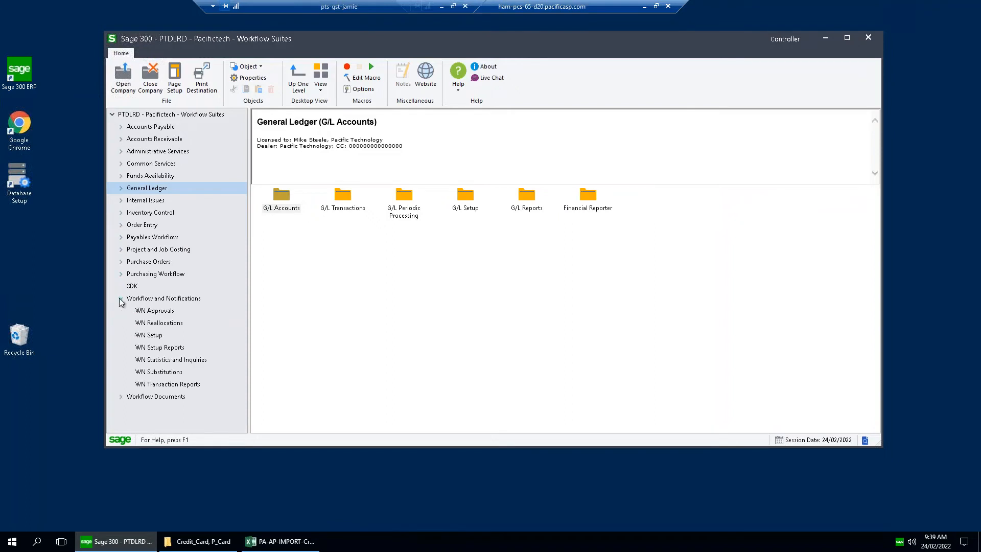
{"action": "left_click", "coordinate": [152, 301]}
{"action": "left_click", "coordinate": [157, 311]}
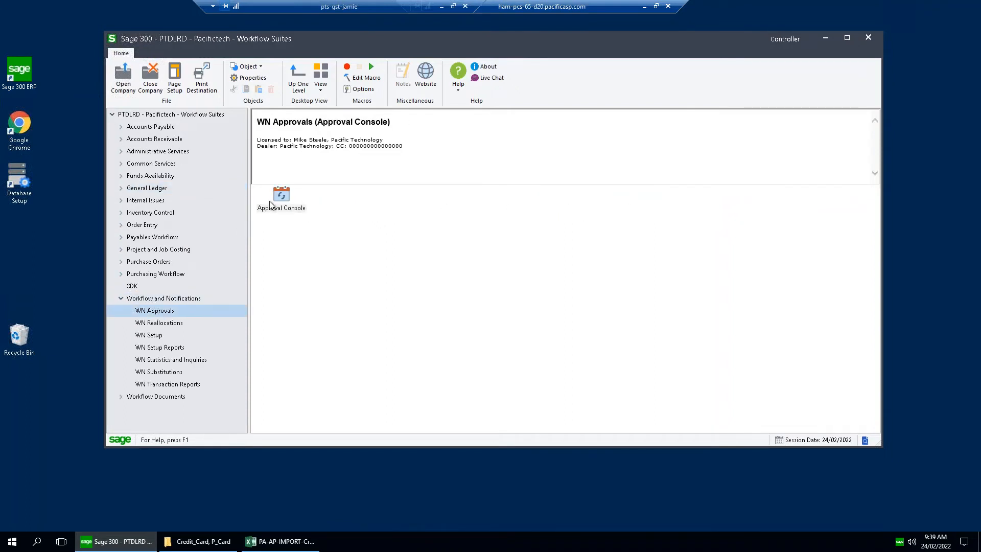
{"action": "double_click", "coordinate": [288, 196]}
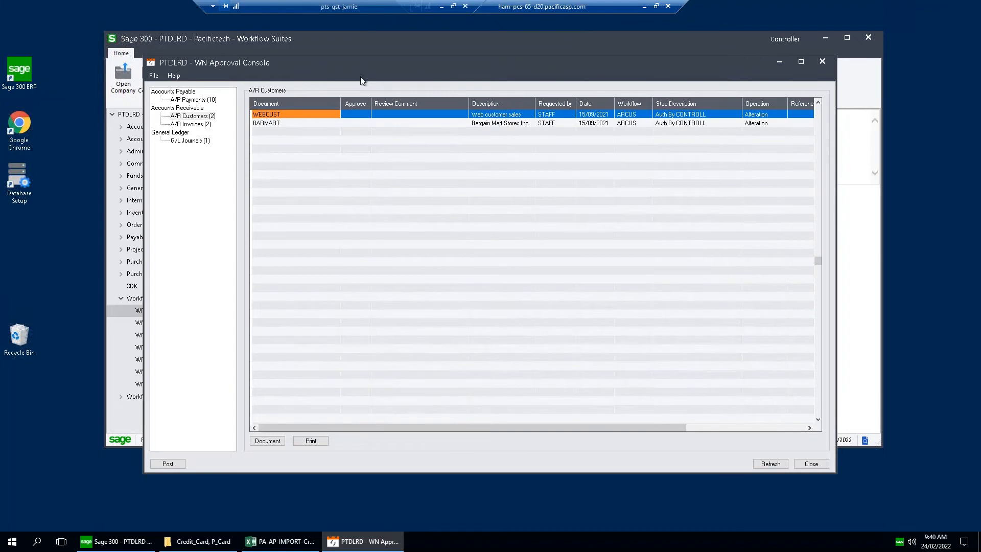
{"action": "left_click", "coordinate": [821, 61]}
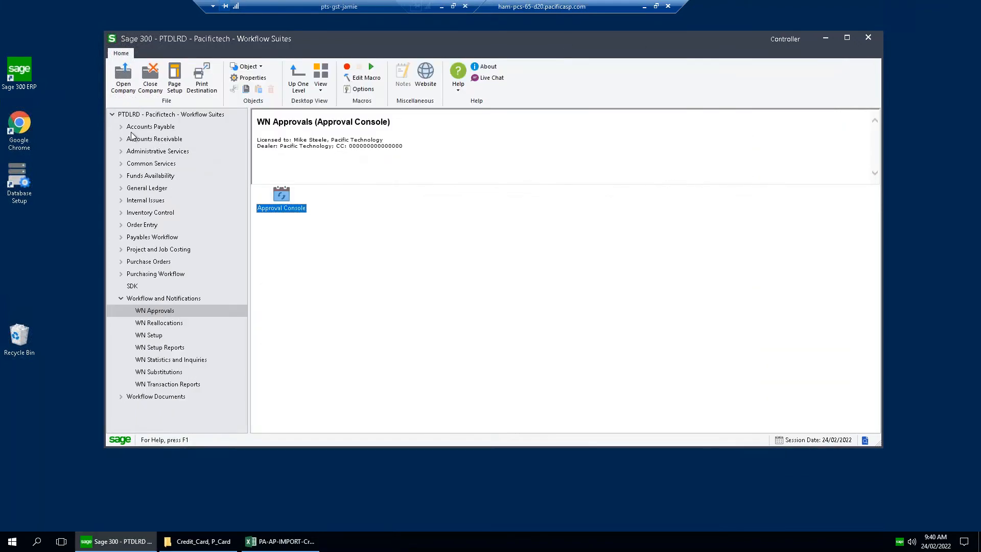
Open the A/P Payment Batch List, check the status of payment batches 124 and 122, and close the list.
{"action": "left_click", "coordinate": [122, 126]}
{"action": "left_click", "coordinate": [170, 188]}
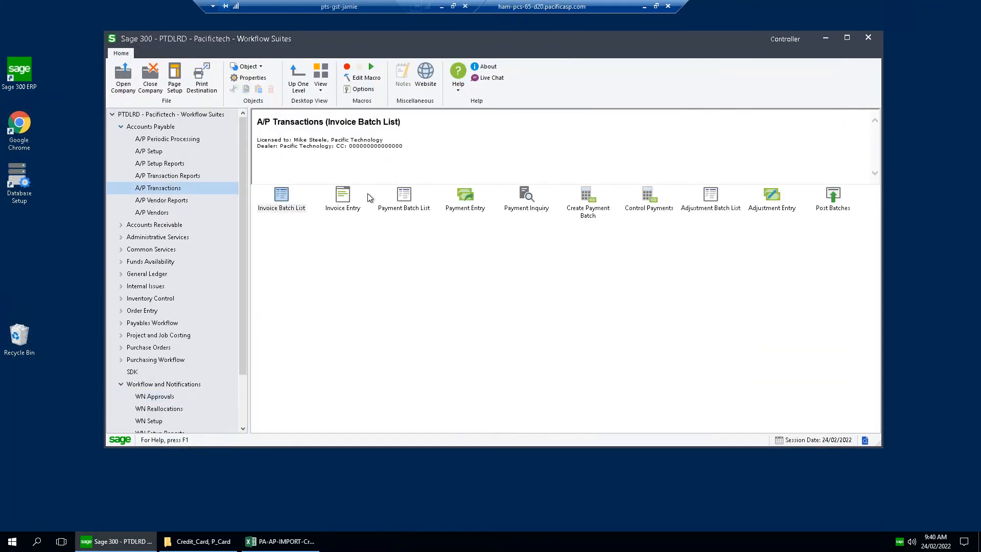
{"action": "double_click", "coordinate": [407, 201]}
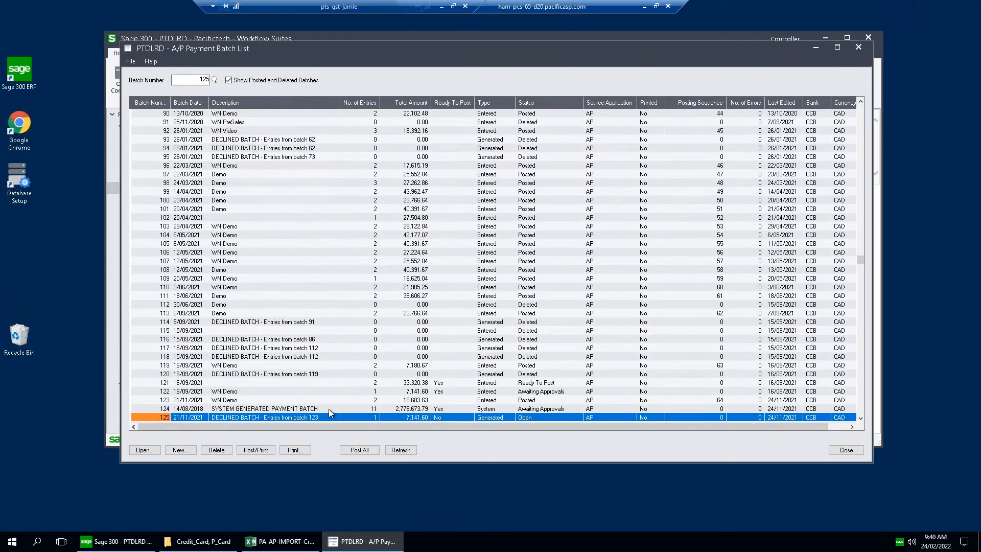
{"action": "left_click", "coordinate": [540, 409]}
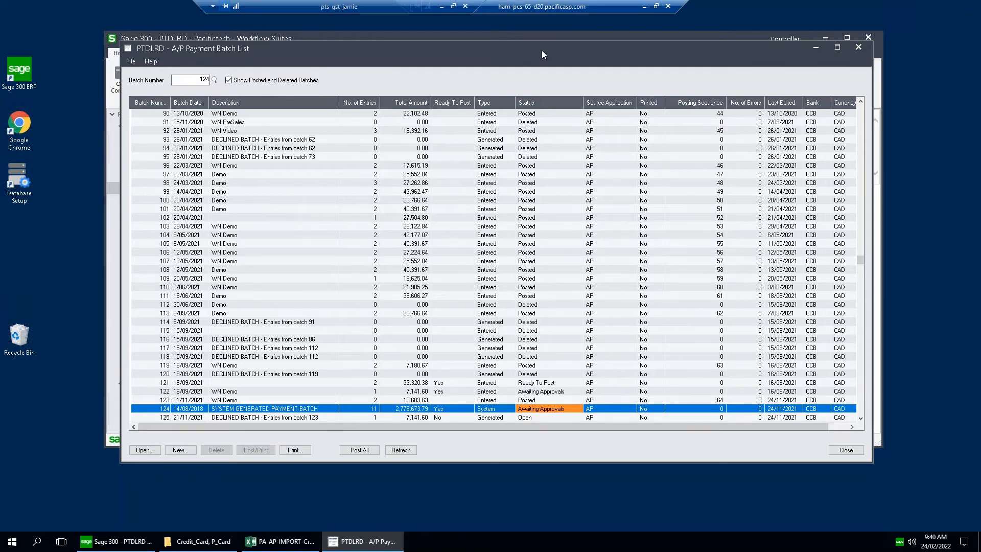
{"action": "left_click_drag", "start_coordinate": [544, 45], "coordinate": [547, 35]}
{"action": "left_click", "coordinate": [545, 384]}
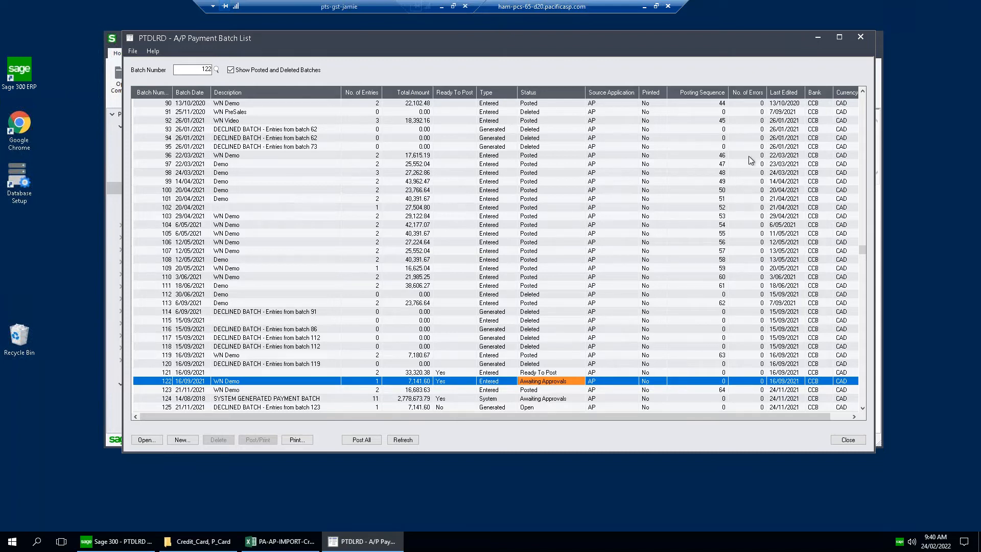
{"action": "left_click", "coordinate": [861, 38]}
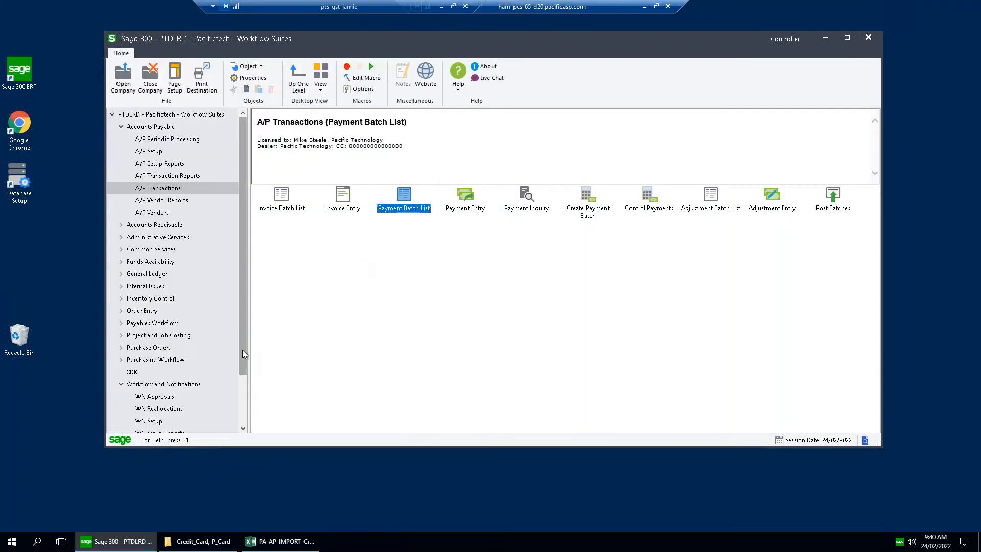
Reopen the WN Approval Console and look through its A/R Customers, A/R Invoices and G/L Journals queues, ending on A/P Payments.
{"action": "left_click_drag", "start_coordinate": [242, 336], "coordinate": [243, 345]}
{"action": "left_click", "coordinate": [162, 384]}
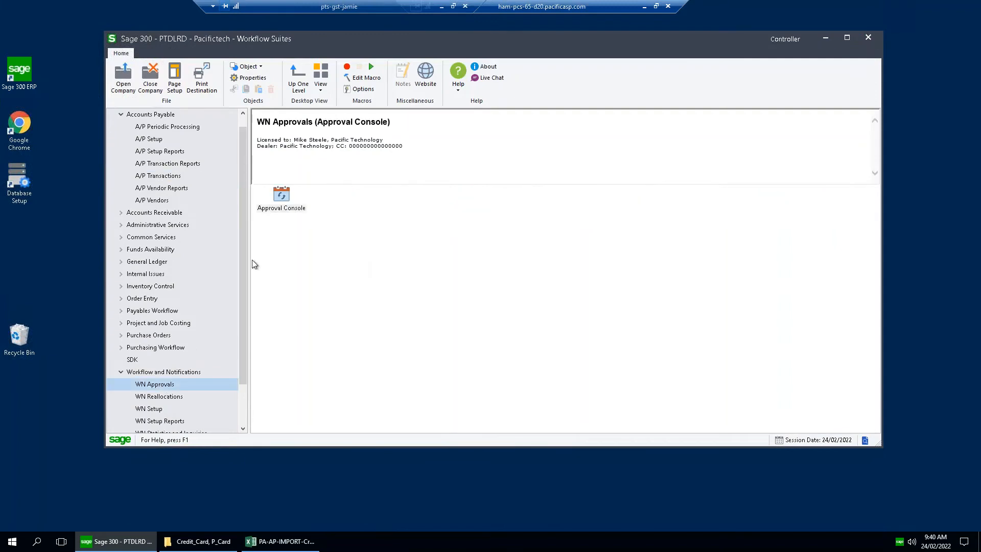
{"action": "double_click", "coordinate": [282, 197]}
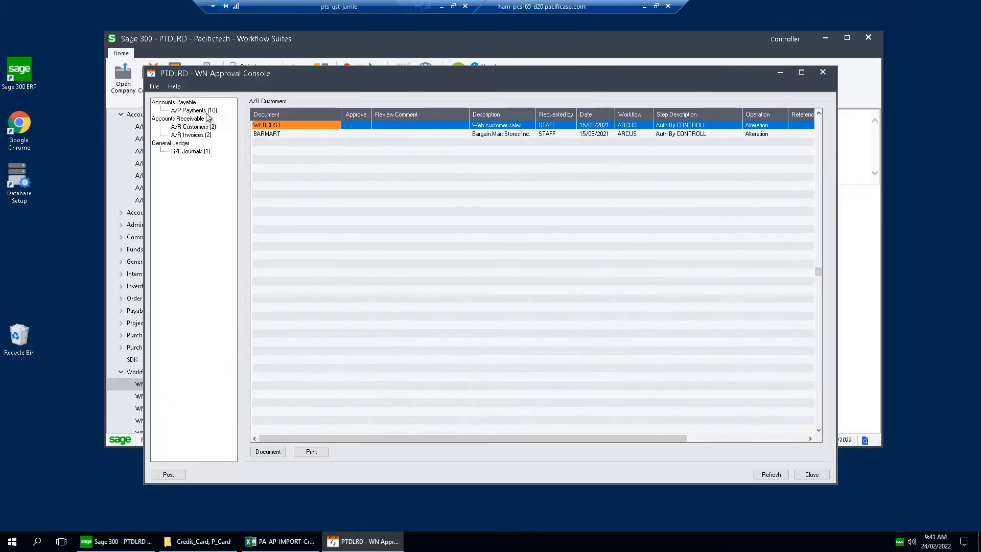
{"action": "left_click", "coordinate": [206, 111]}
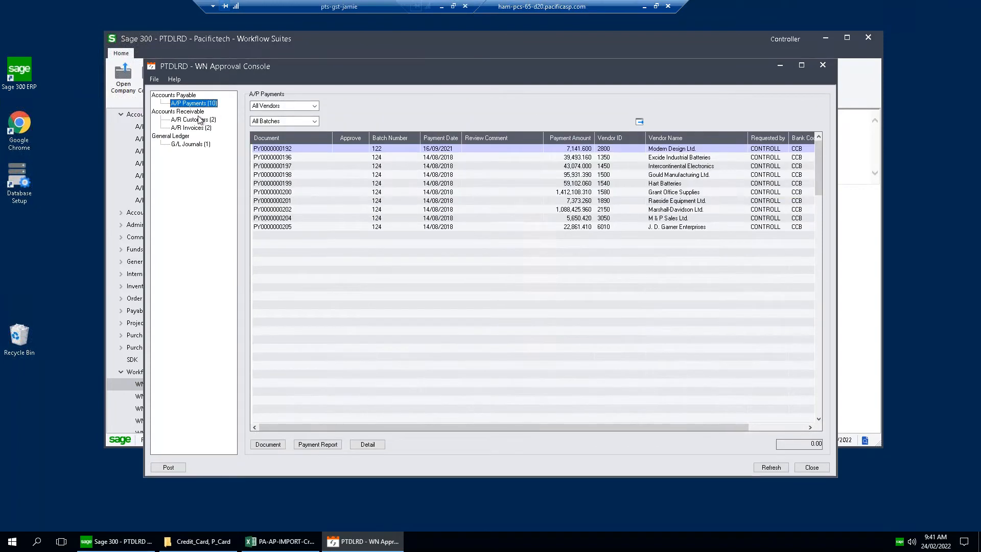
{"action": "left_click", "coordinate": [195, 120]}
{"action": "left_click", "coordinate": [199, 128]}
{"action": "left_click", "coordinate": [199, 144]}
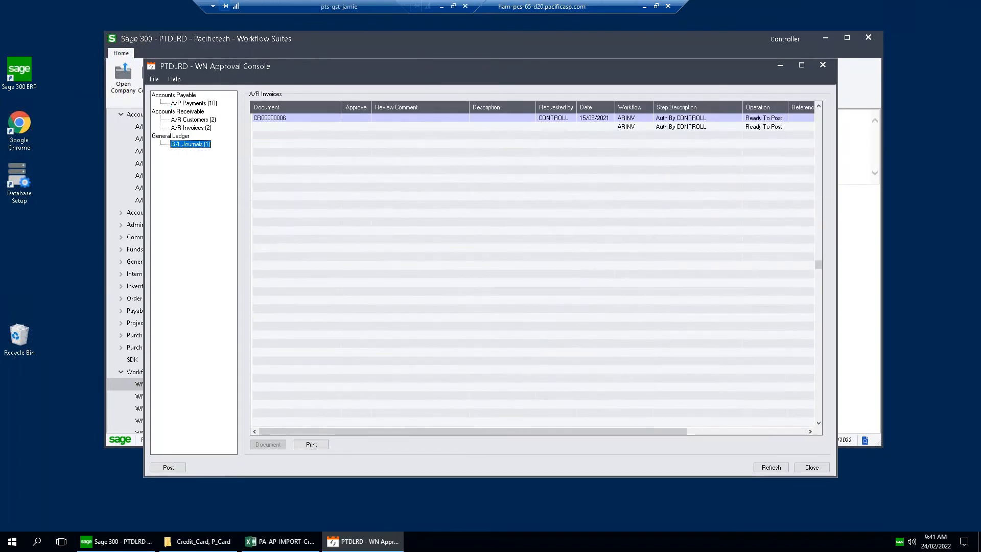
{"action": "left_click", "coordinate": [203, 128]}
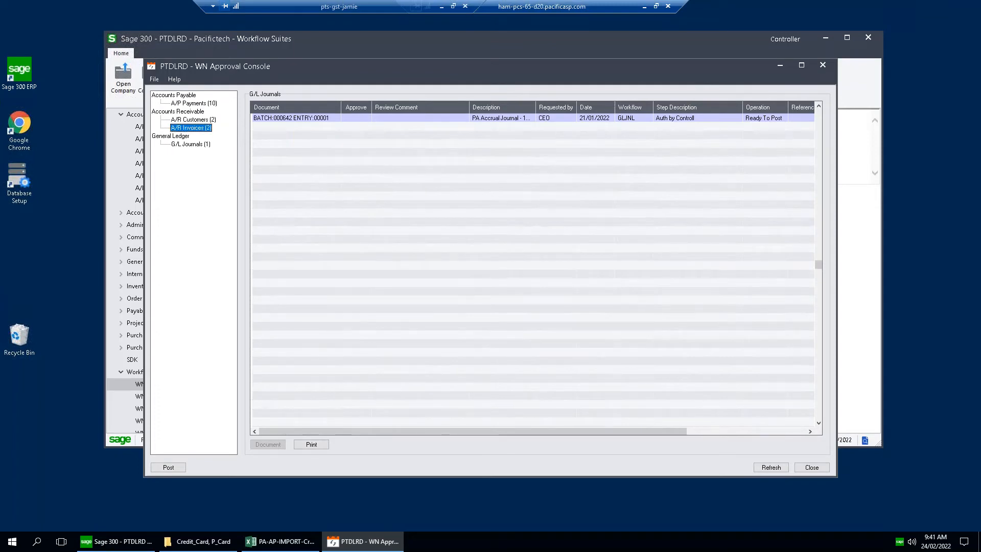
{"action": "left_click", "coordinate": [205, 120]}
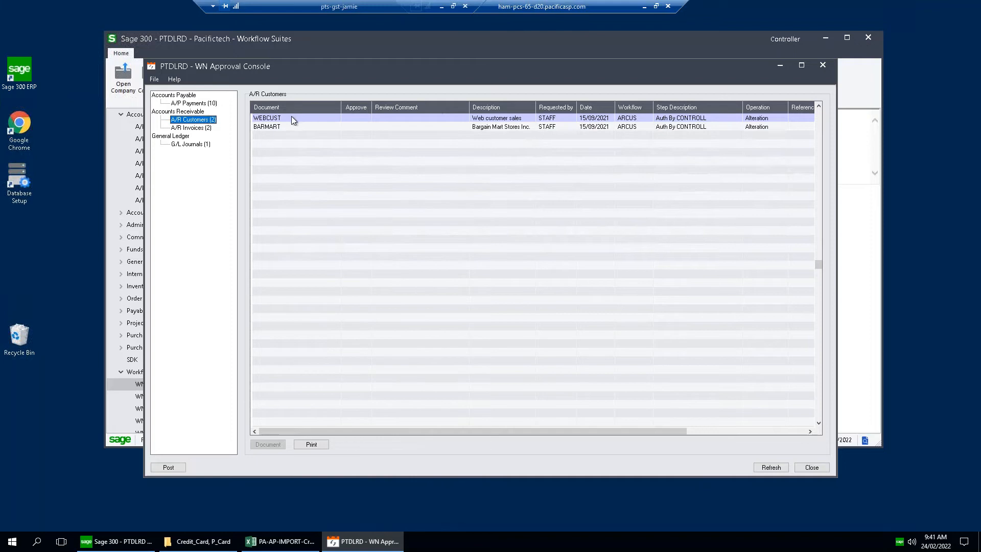
{"action": "left_click", "coordinate": [204, 104]}
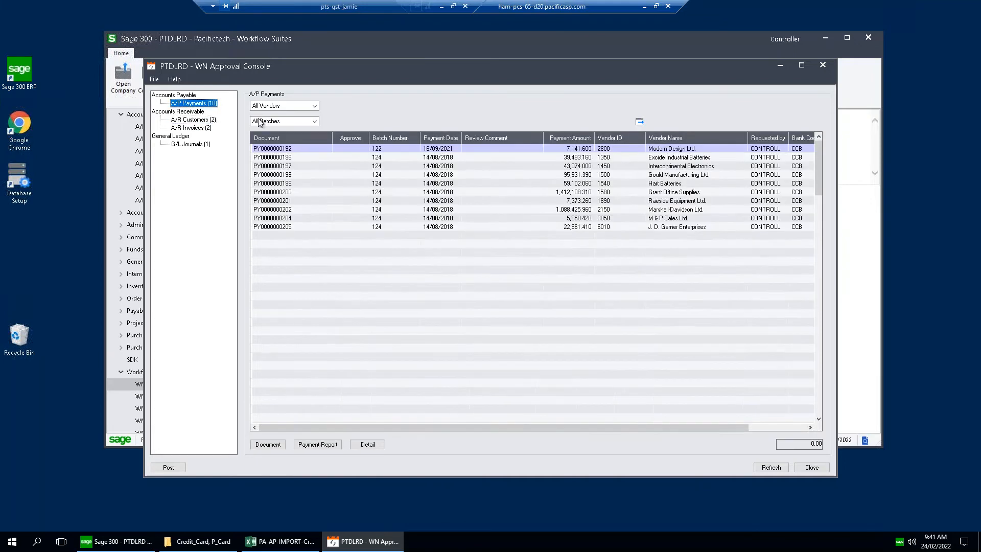
Examine the batch numbers of the A/P payments awaiting approval, comparing those from batches 122 and 124.
{"action": "left_click", "coordinate": [287, 149]}
{"action": "left_click", "coordinate": [390, 149]}
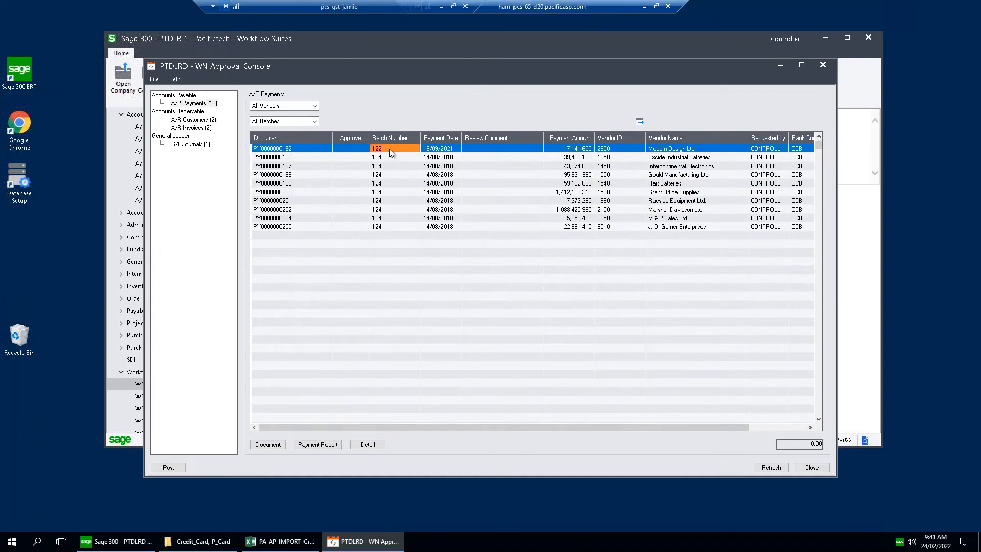
{"action": "left_click", "coordinate": [391, 156]}
{"action": "left_click", "coordinate": [392, 167]}
{"action": "left_click", "coordinate": [392, 191]}
{"action": "left_click", "coordinate": [396, 174]}
{"action": "left_click", "coordinate": [394, 149]}
{"action": "left_click", "coordinate": [306, 149]}
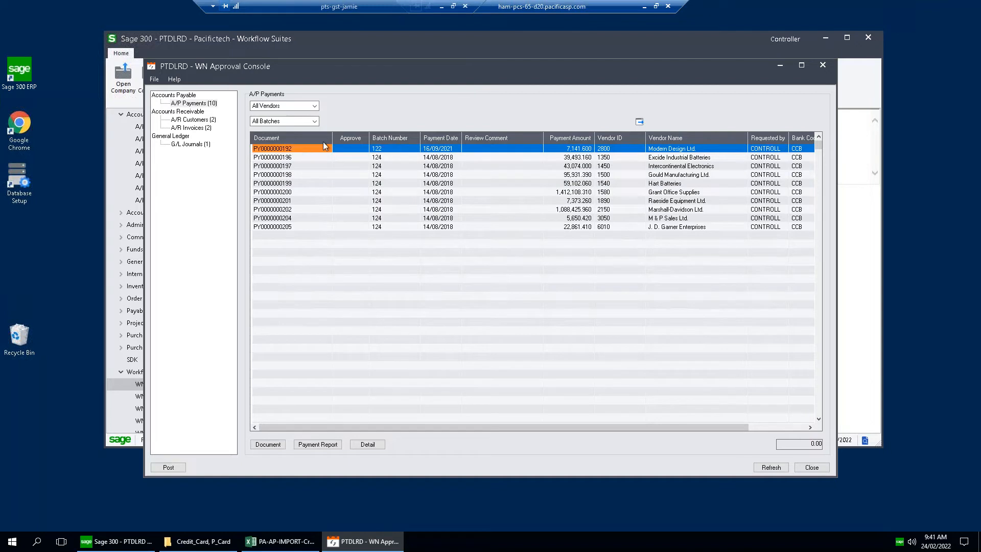
{"action": "left_click", "coordinate": [618, 149]}
{"action": "left_click", "coordinate": [650, 150]}
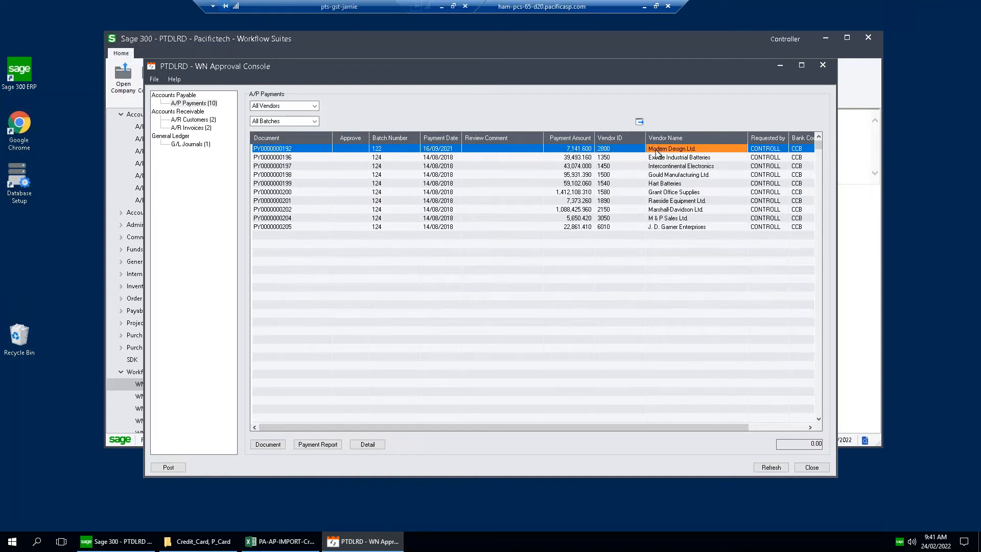
{"action": "left_click", "coordinate": [581, 149]}
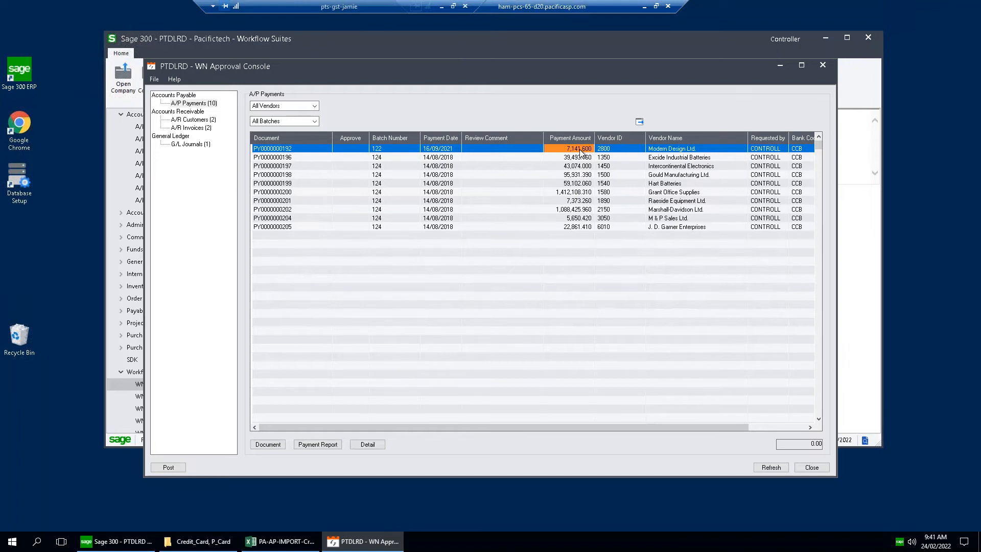
{"action": "left_click", "coordinate": [368, 445]}
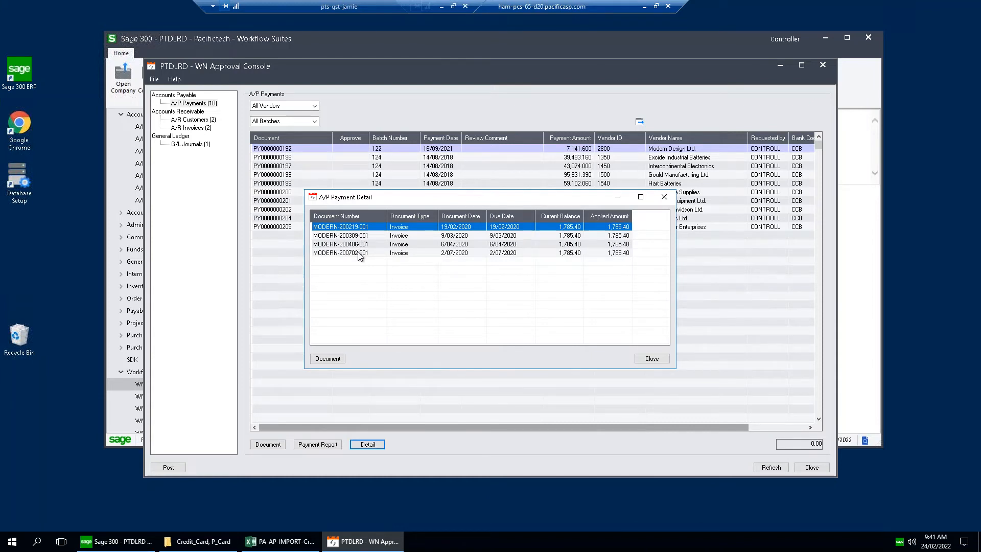
Drill down from the payment detail to invoice MODERN-200702-001 and on to its originating Payables Workflow entry.
{"action": "left_click", "coordinate": [360, 253]}
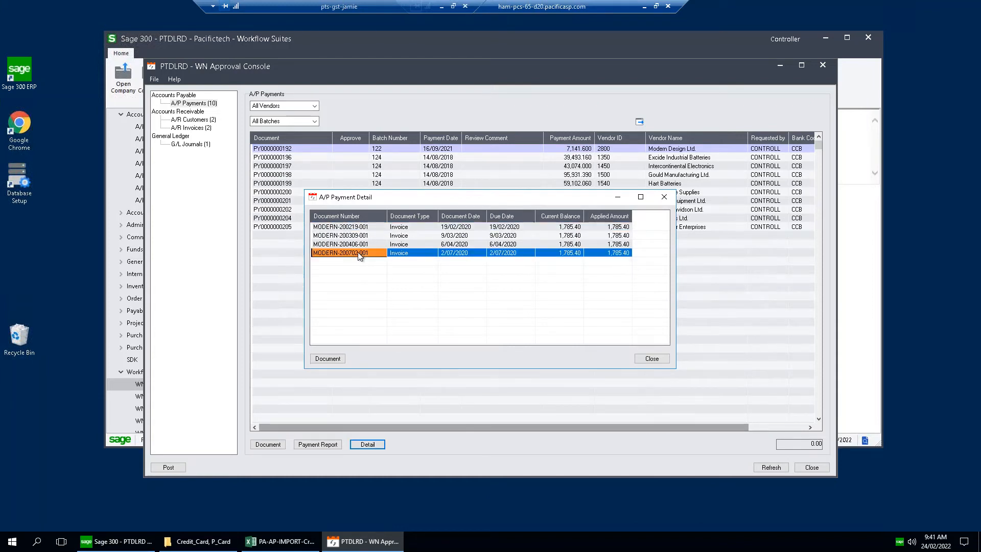
{"action": "double_click", "coordinate": [360, 254]}
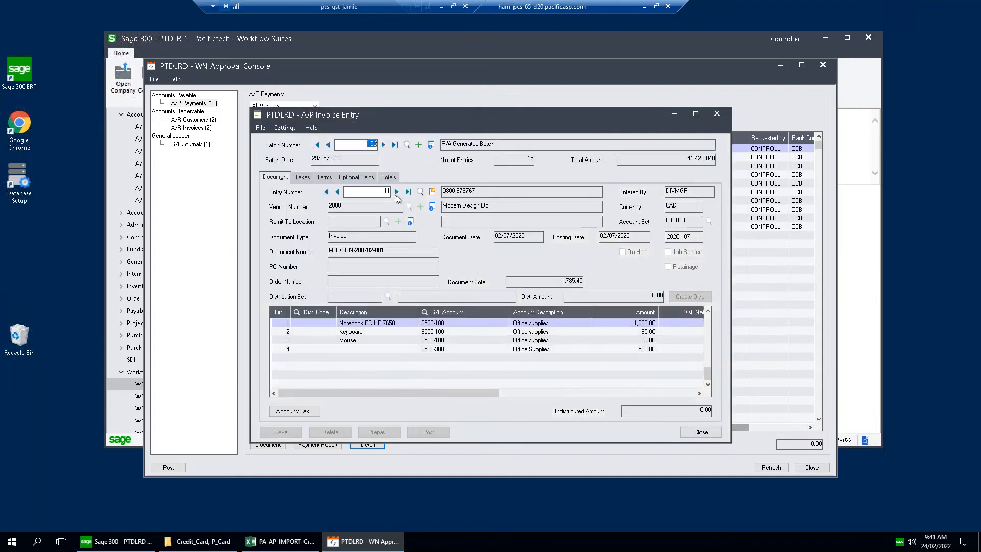
{"action": "left_click", "coordinate": [432, 192]}
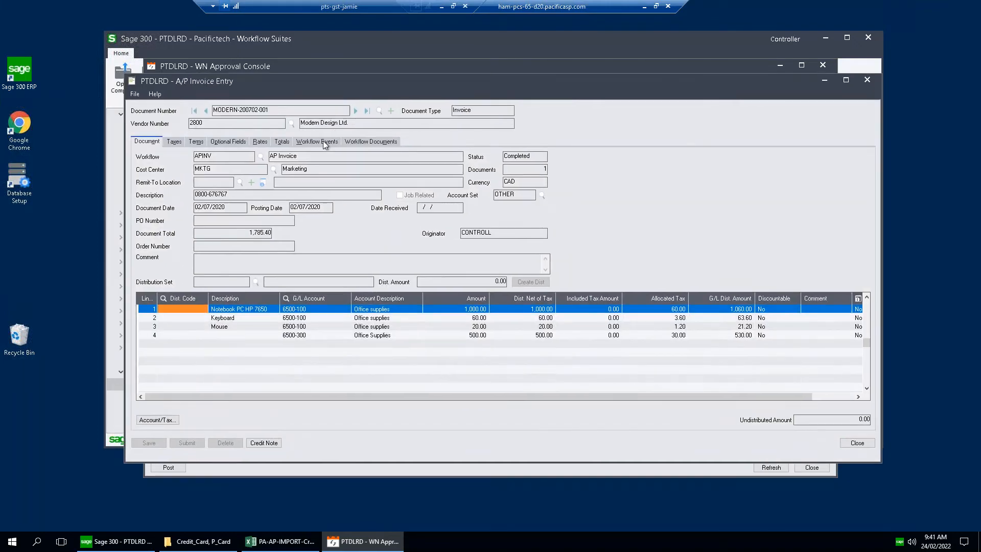
Review the invoice's workflow events, view the attached document 147887417.pdf, and close the PDF.
{"action": "left_click", "coordinate": [323, 140]}
{"action": "left_click", "coordinate": [147, 179]}
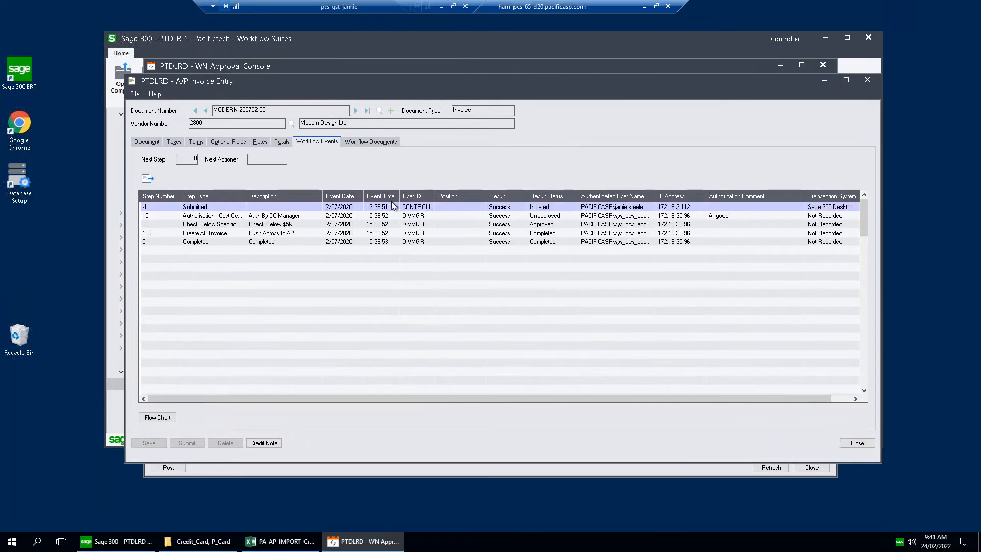
{"action": "left_click", "coordinate": [370, 142]}
{"action": "double_click", "coordinate": [177, 169]}
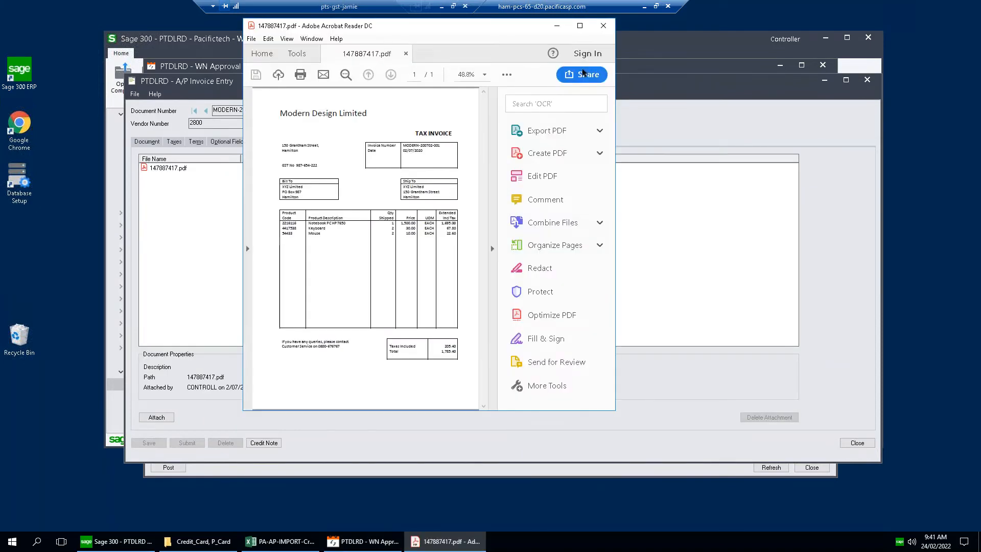
{"action": "left_click", "coordinate": [603, 26]}
Close both A/P Invoice Entry windows, the A/P Payment Detail and the WN Approval Console.
{"action": "left_click", "coordinate": [867, 80]}
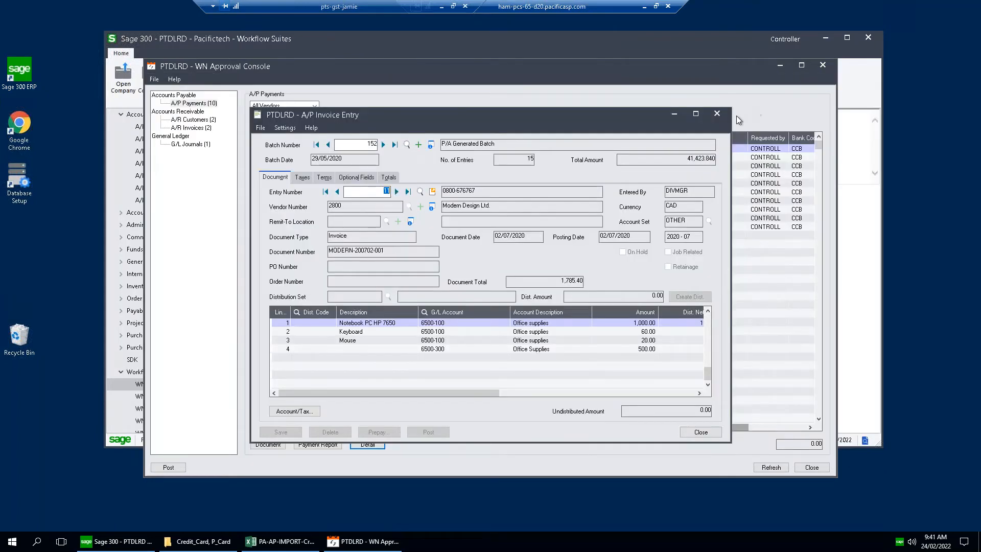
{"action": "left_click", "coordinate": [722, 117]}
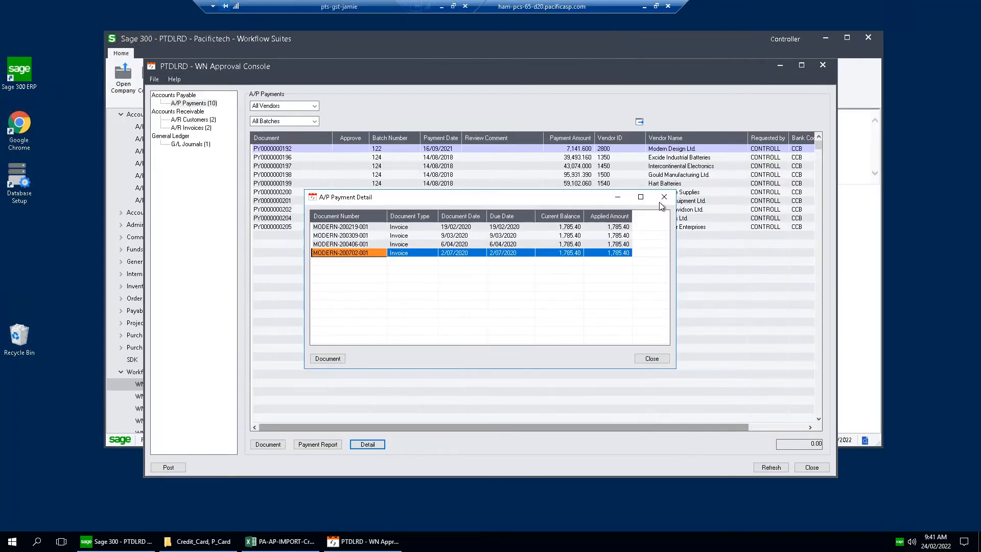
{"action": "left_click", "coordinate": [664, 198]}
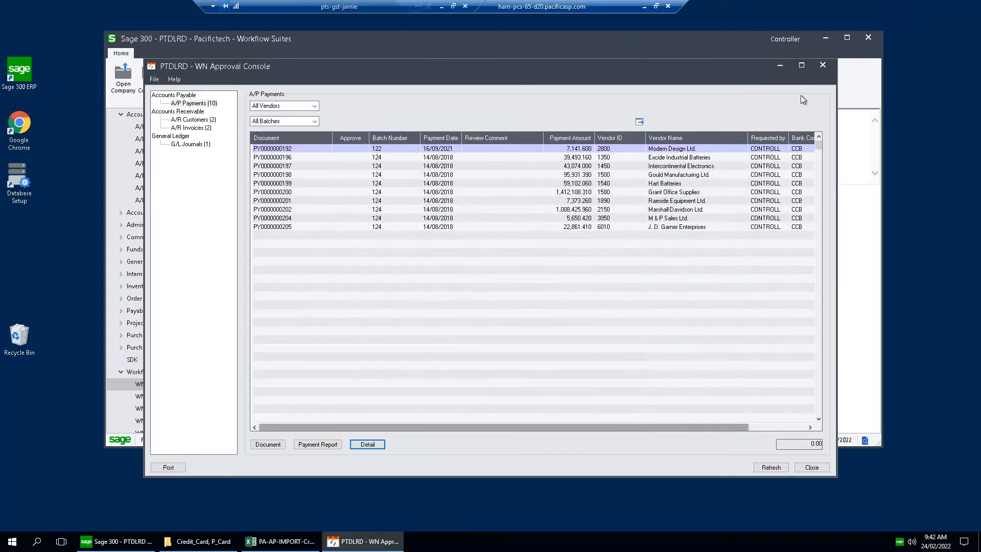
{"action": "left_click", "coordinate": [822, 65]}
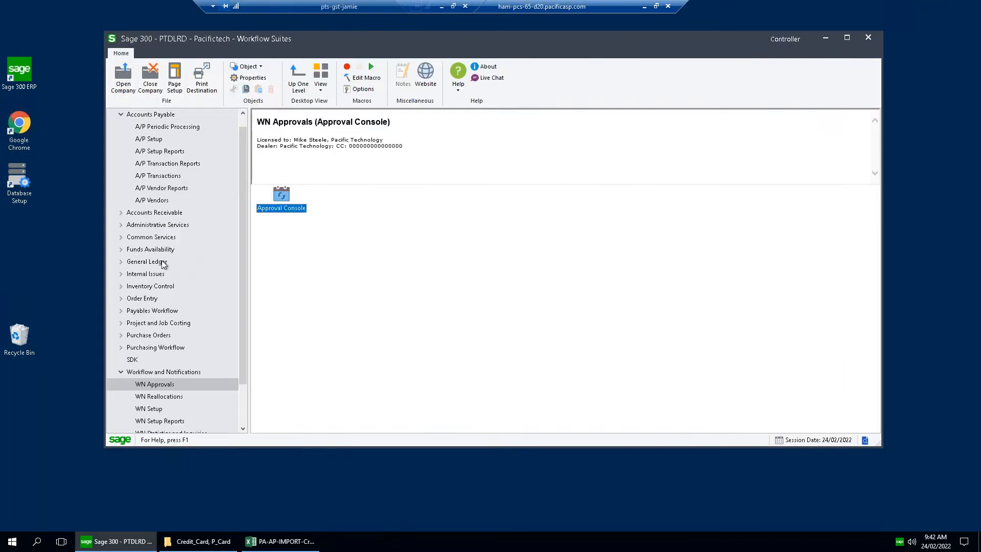
Reopen the company signed in as user AP (Accounts Payable), entering the account password.
{"action": "left_click", "coordinate": [146, 262]}
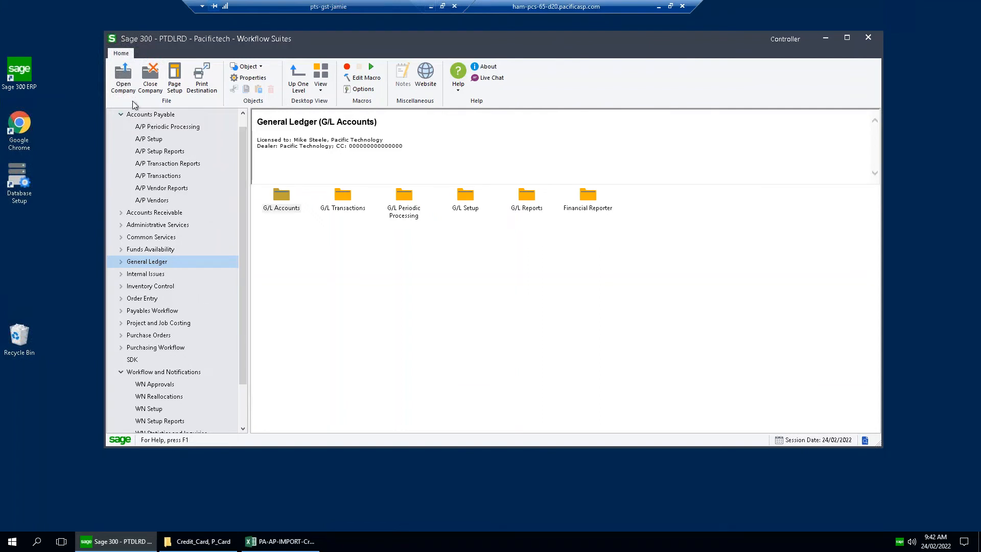
{"action": "left_click", "coordinate": [123, 77]}
{"action": "key", "text": "shift+Tab"}
{"action": "type", "text": "AP*****"}
{"action": "key", "text": "Return"}
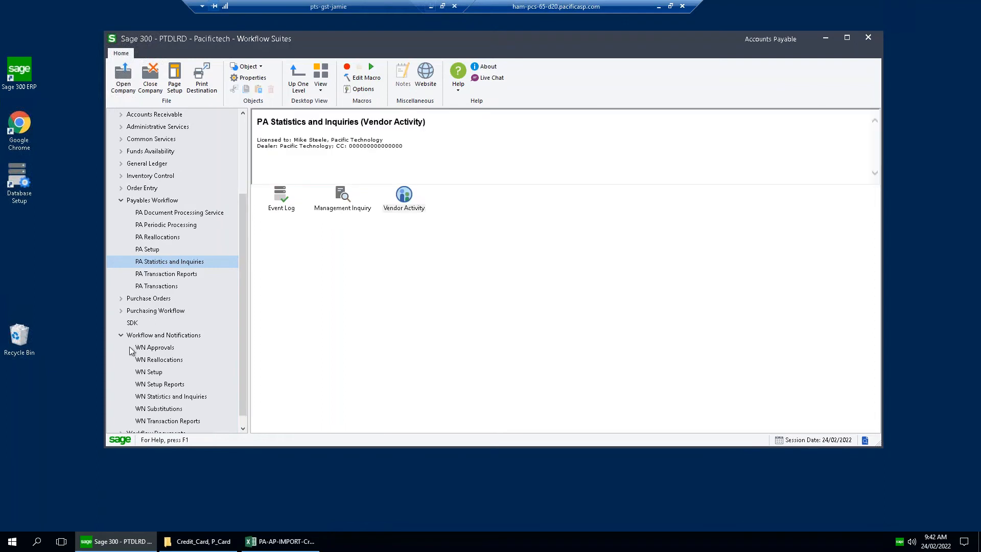
Collapse Workflow and Notifications, open the PA DPS Console under Payables Workflow, and maximize its window.
{"action": "left_click", "coordinate": [122, 336]}
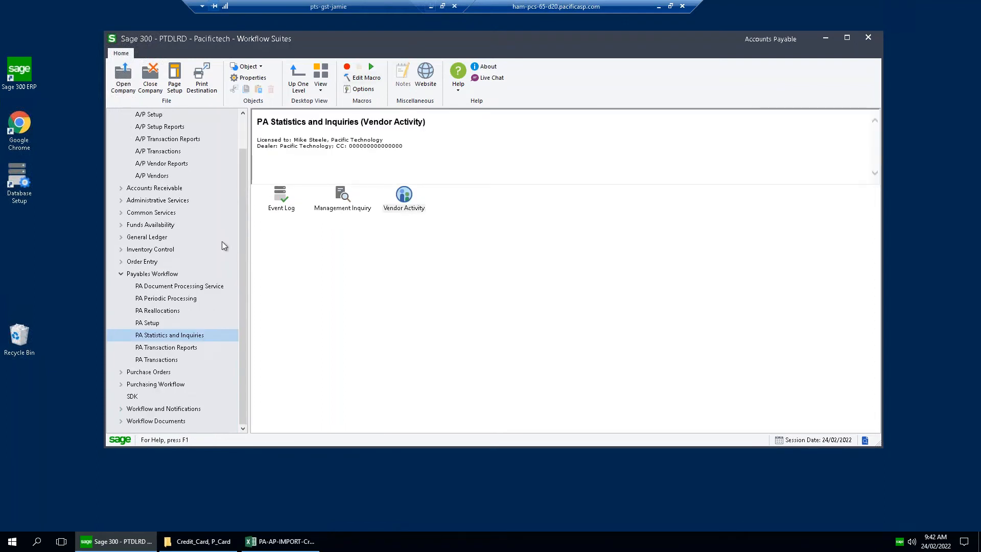
{"action": "left_click", "coordinate": [190, 289]}
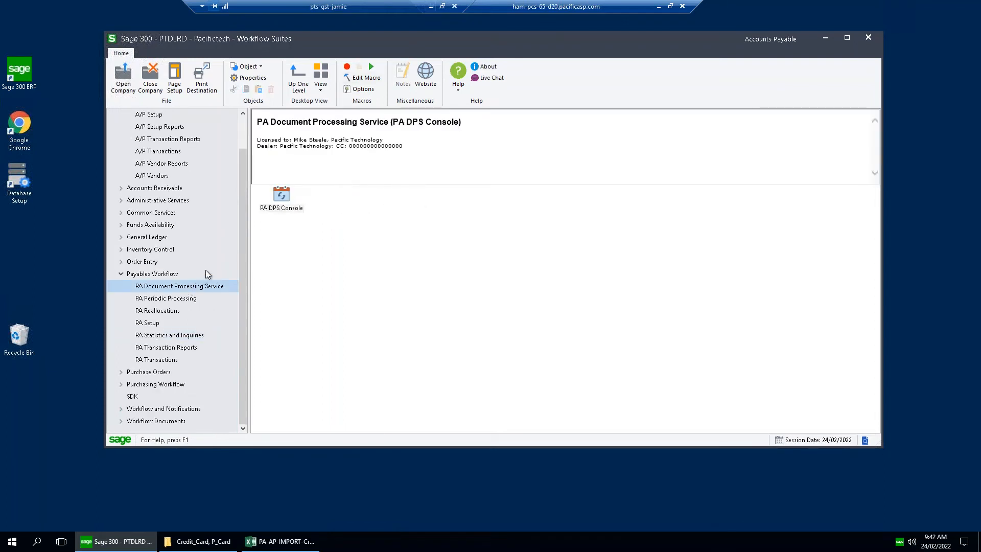
{"action": "left_click", "coordinate": [286, 195]}
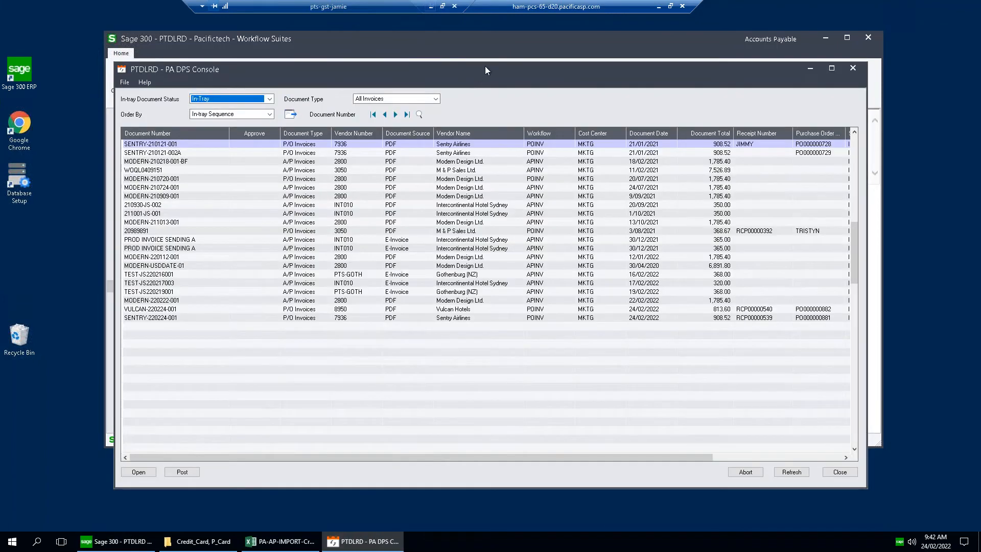
{"action": "left_click_drag", "start_coordinate": [485, 67], "coordinate": [483, 52]}
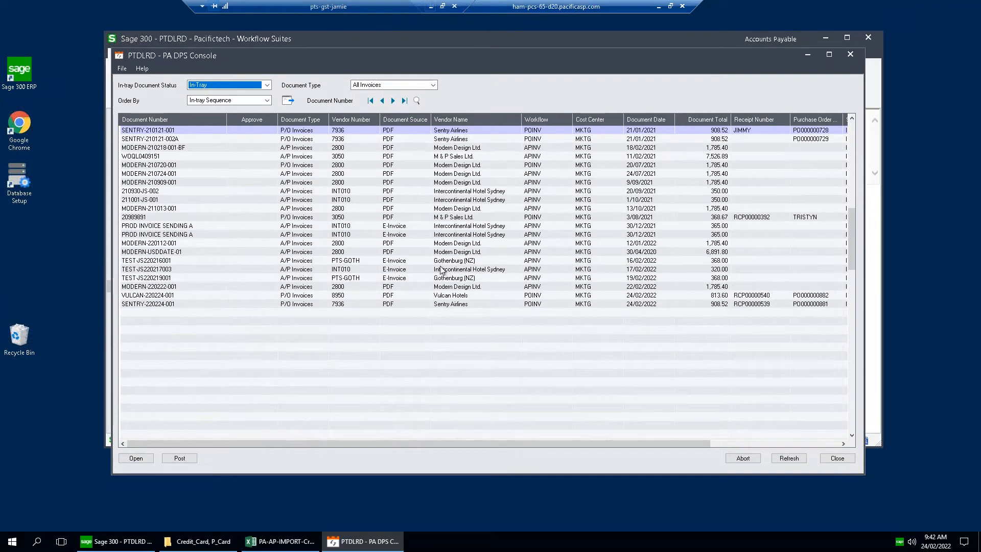
{"action": "double_click", "coordinate": [670, 53]}
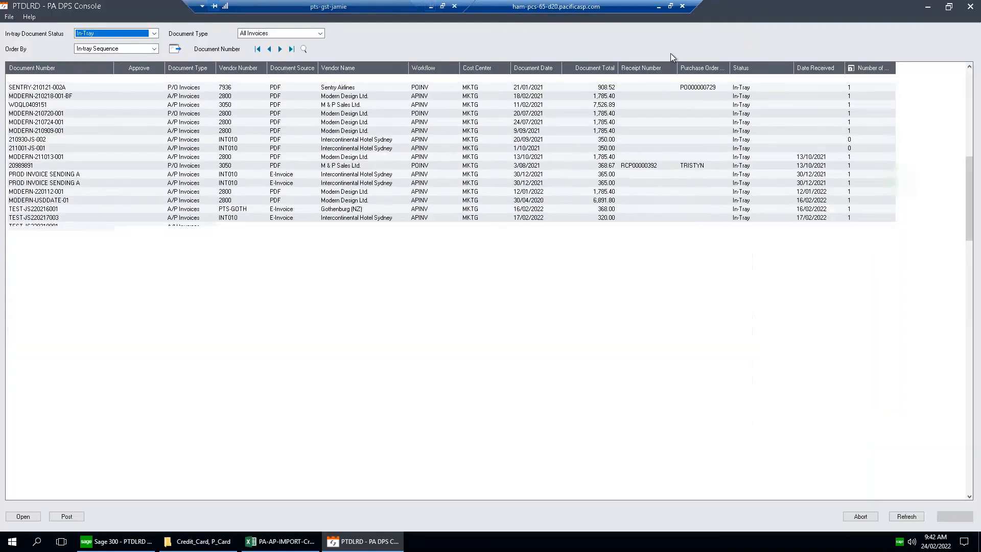
Select the Sentry Airlines P/O invoice SENTRY-220224-001 in the in-tray and open it for processing.
{"action": "left_click", "coordinate": [210, 235]}
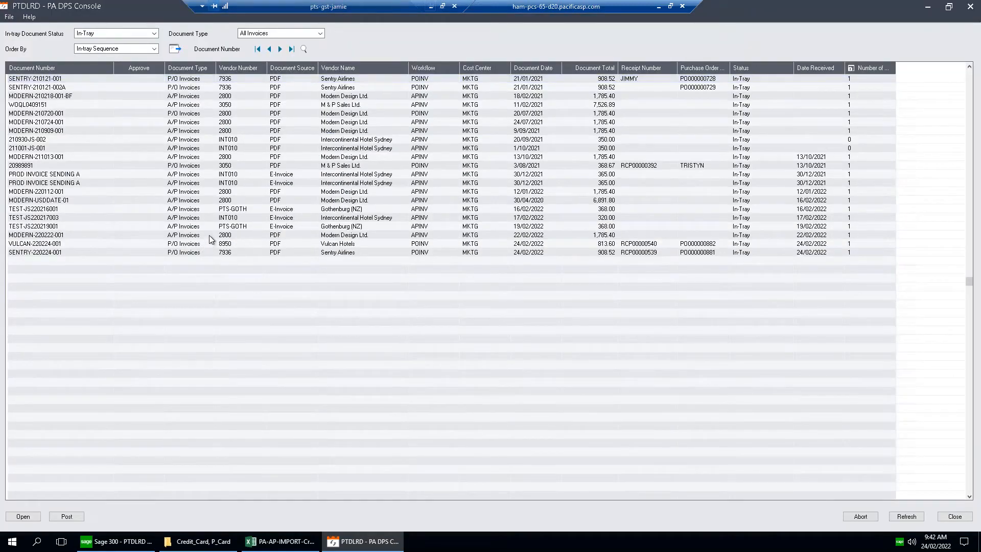
{"action": "left_click", "coordinate": [203, 250]}
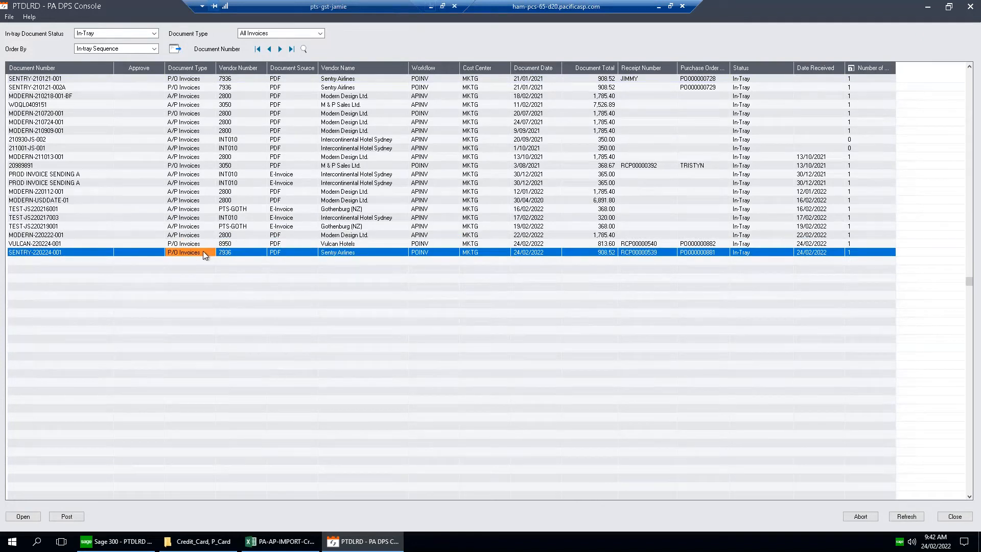
{"action": "left_click", "coordinate": [330, 252]}
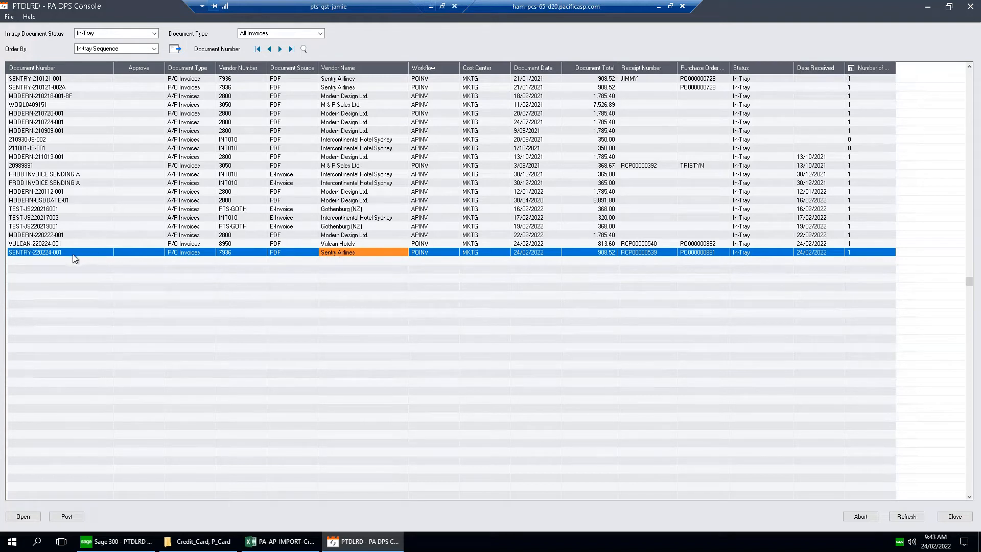
{"action": "left_click", "coordinate": [58, 253]}
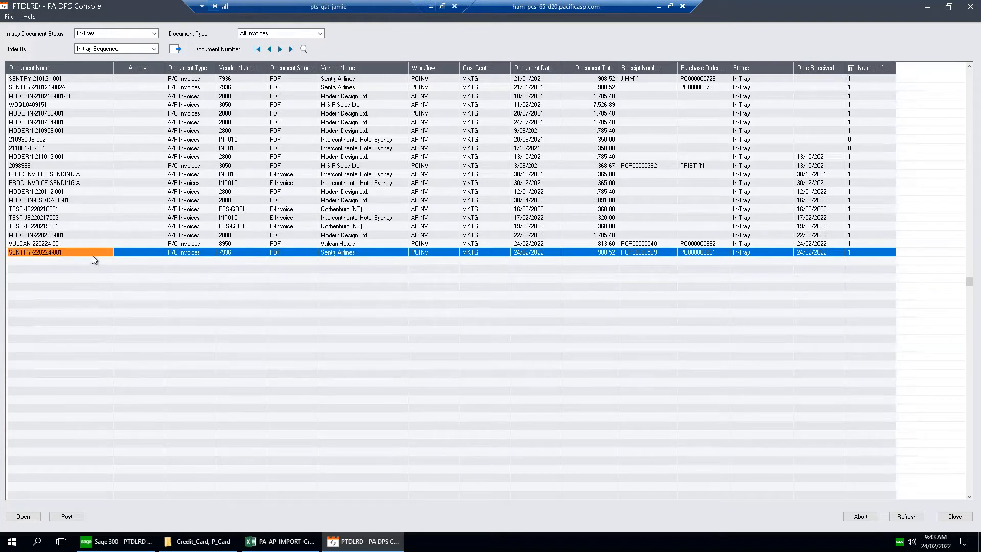
{"action": "double_click", "coordinate": [93, 253]}
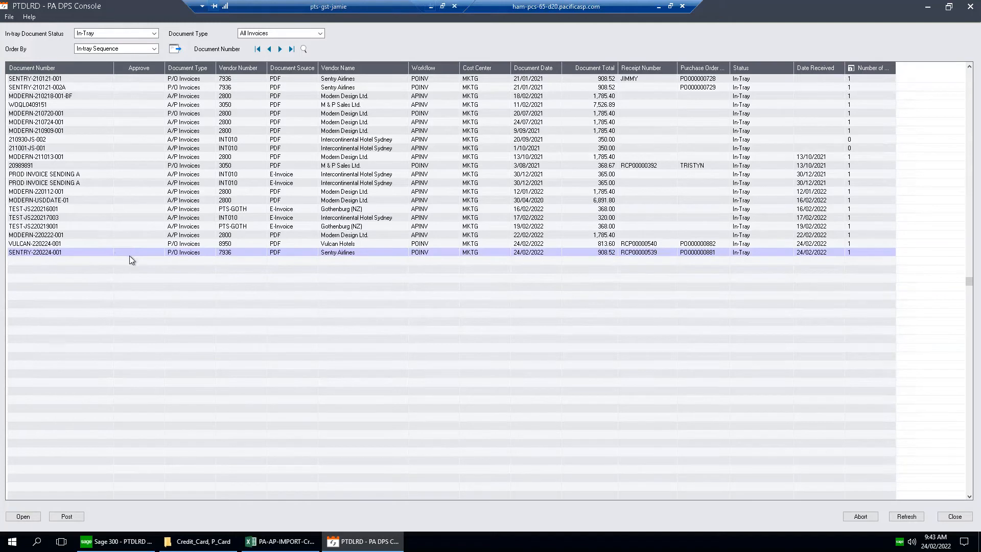
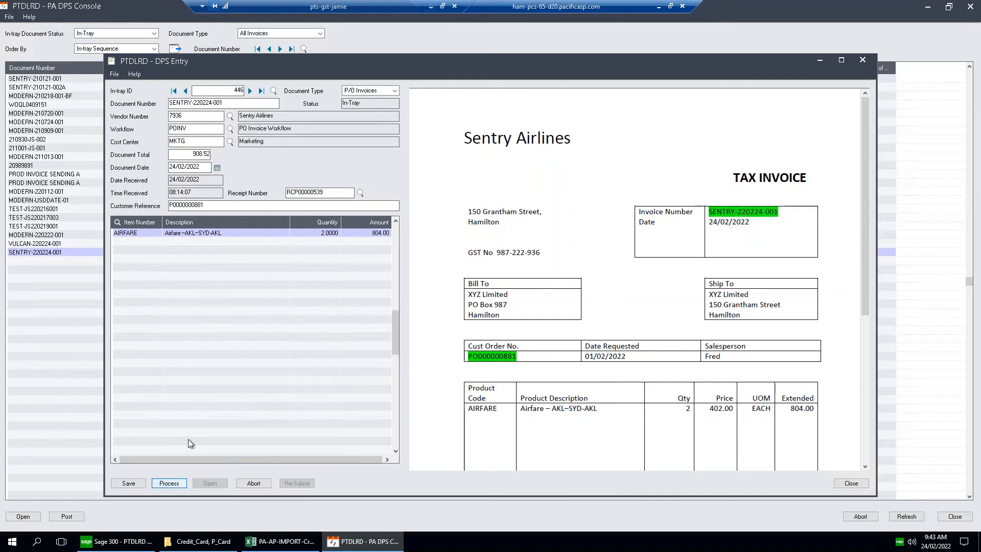
Process the Sentry Airlines document into a P/O invoice and check the AIRFARE line's quantity, unit cost and variance values.
{"action": "left_click", "coordinate": [169, 483]}
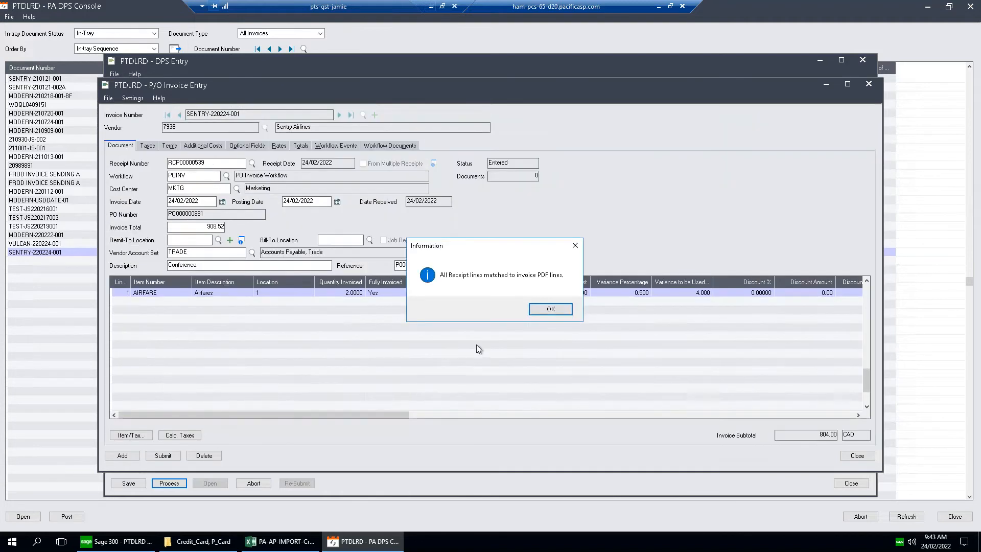
{"action": "left_click", "coordinate": [531, 311]}
{"action": "left_click", "coordinate": [340, 294]}
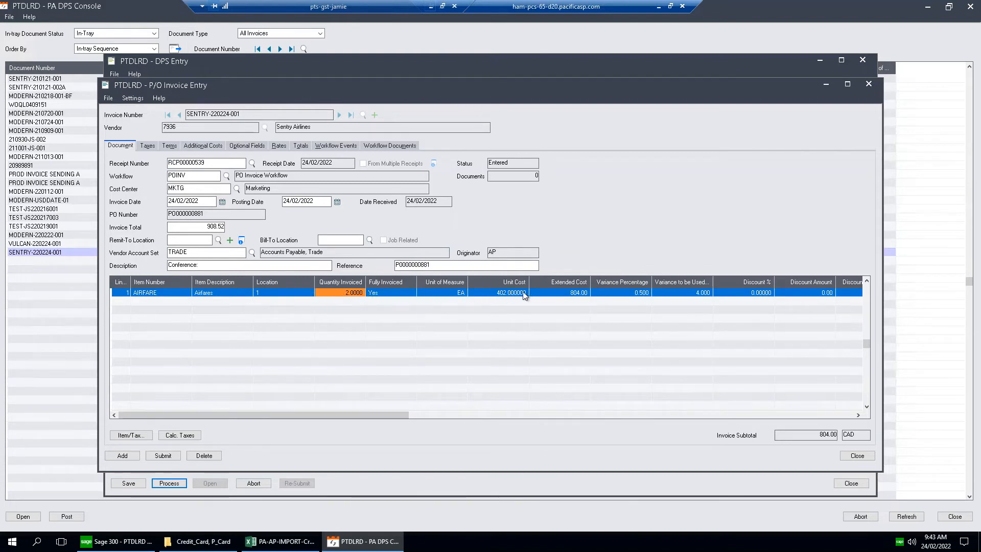
{"action": "left_click", "coordinate": [627, 294]}
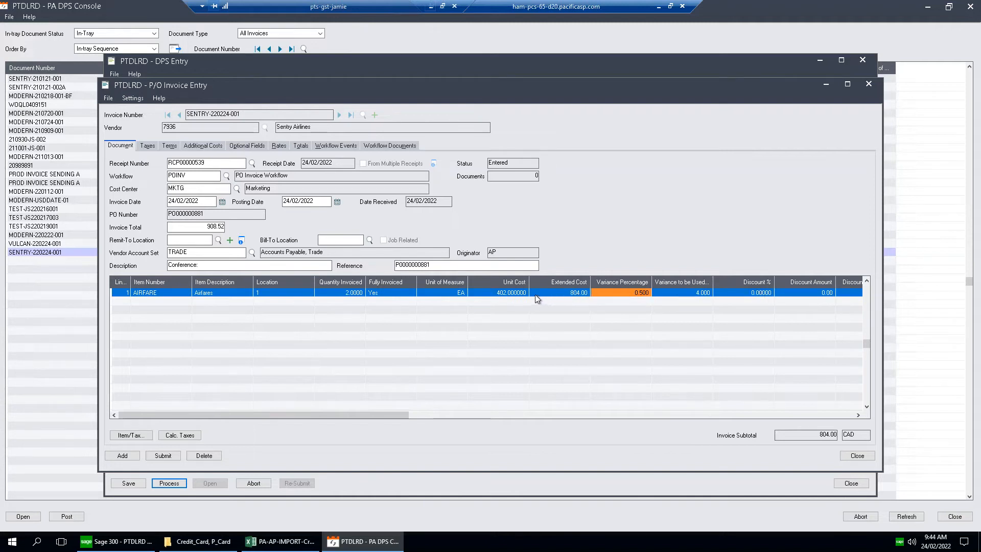
{"action": "left_click", "coordinate": [360, 292]}
{"action": "left_click", "coordinate": [504, 292]}
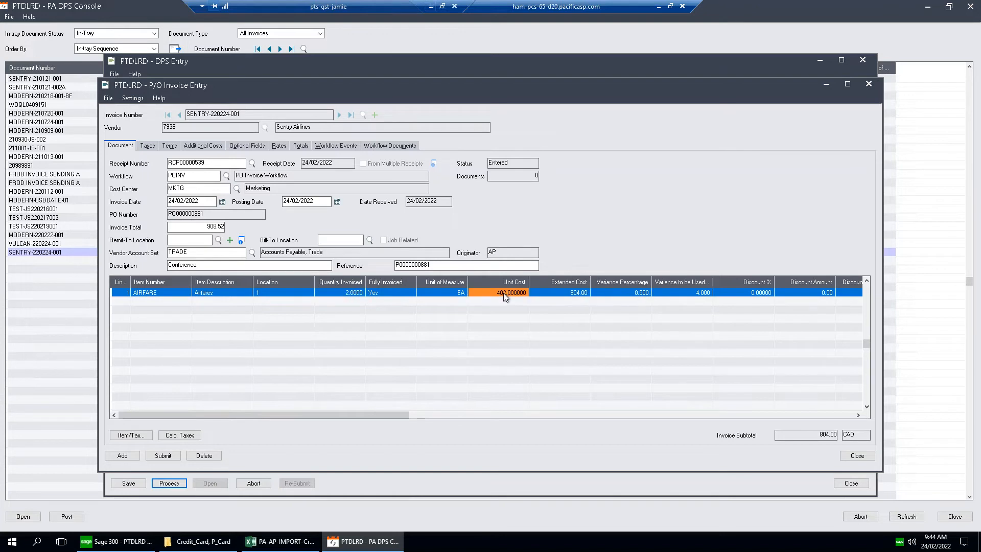
{"action": "left_click", "coordinate": [640, 294]}
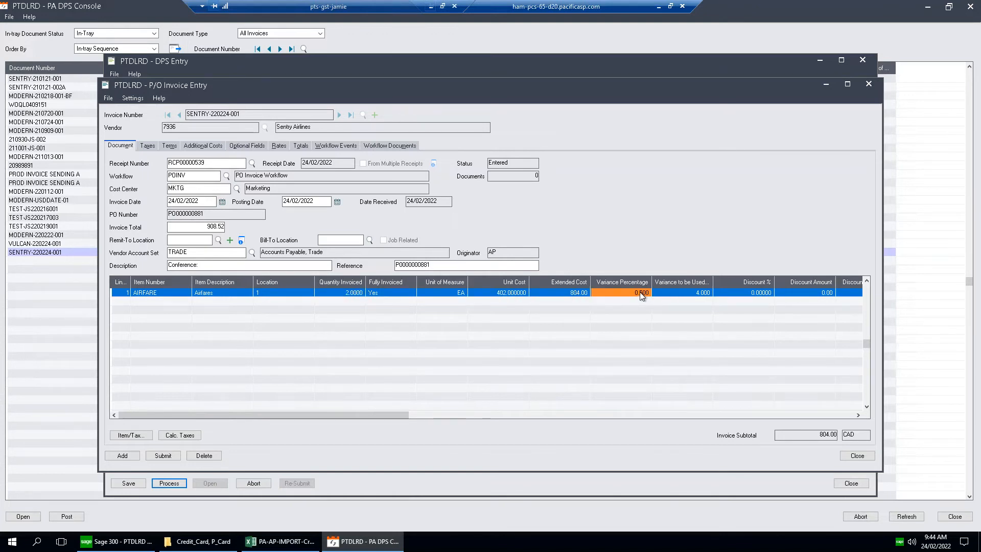
{"action": "left_click", "coordinate": [698, 294]}
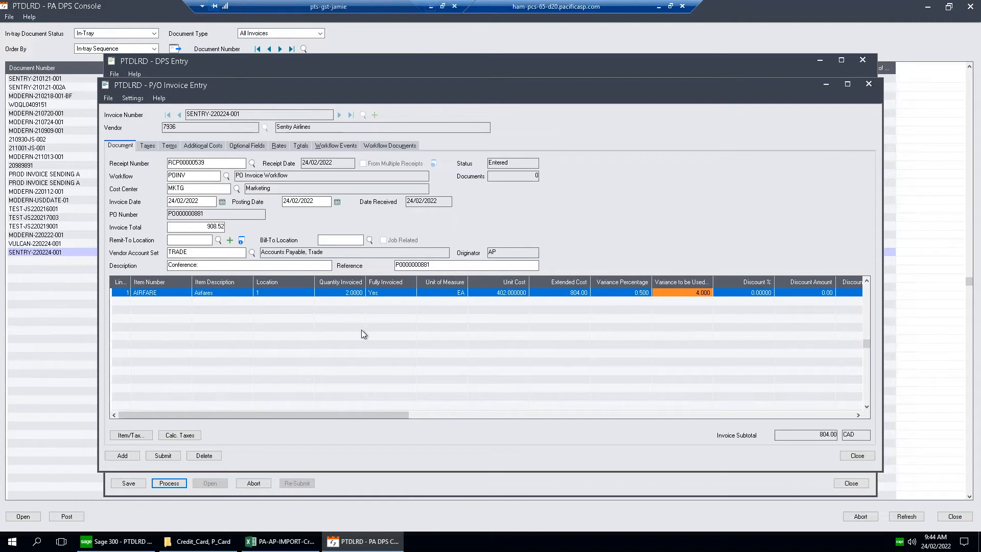
Submit invoice SENTRY-220224-001 into workflow and load its workflow events.
{"action": "left_click", "coordinate": [163, 455]}
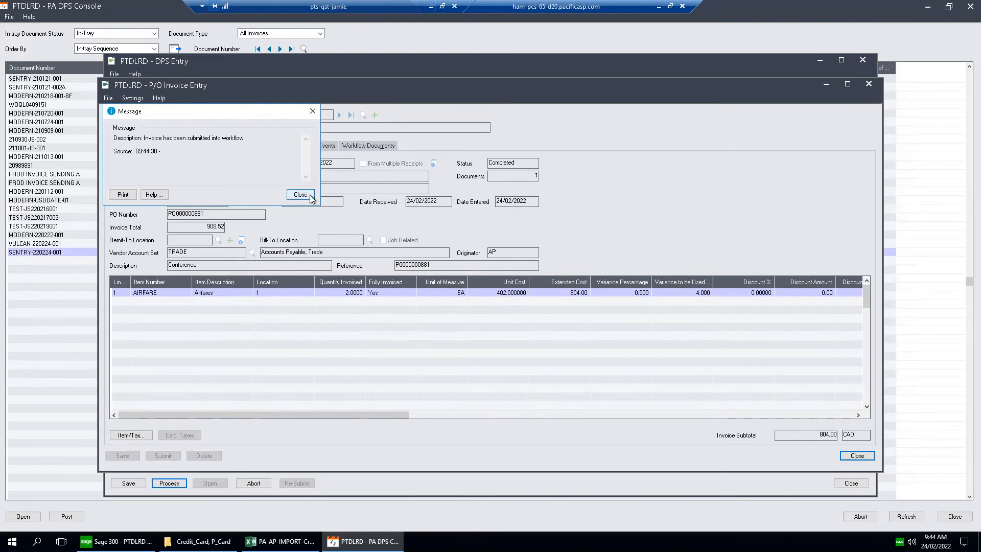
{"action": "left_click", "coordinate": [310, 197]}
{"action": "left_click", "coordinate": [314, 146]}
{"action": "left_click", "coordinate": [123, 182]}
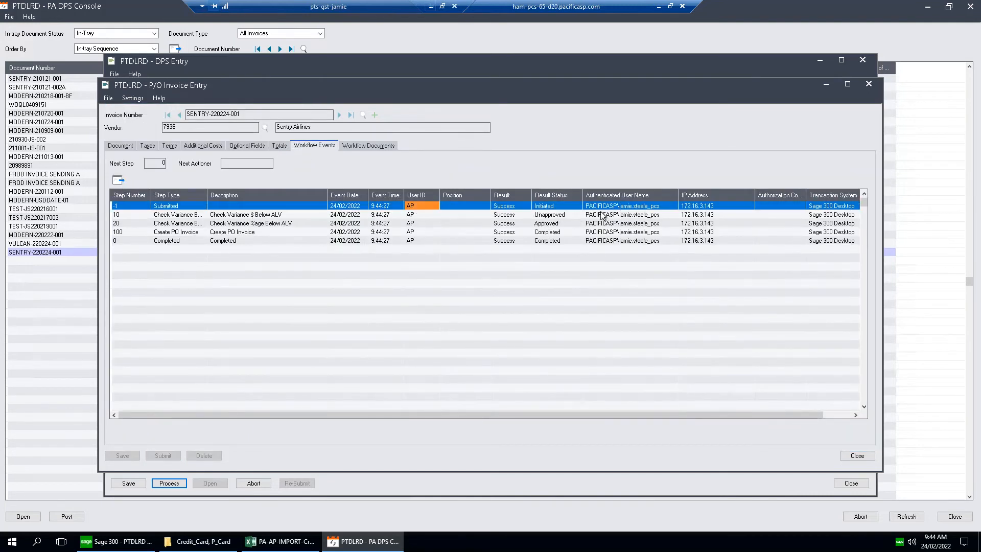
Check the dollar and percentage variance steps in the Sentry workflow events, close the invoice and refresh the in-tray.
{"action": "left_click", "coordinate": [282, 215]}
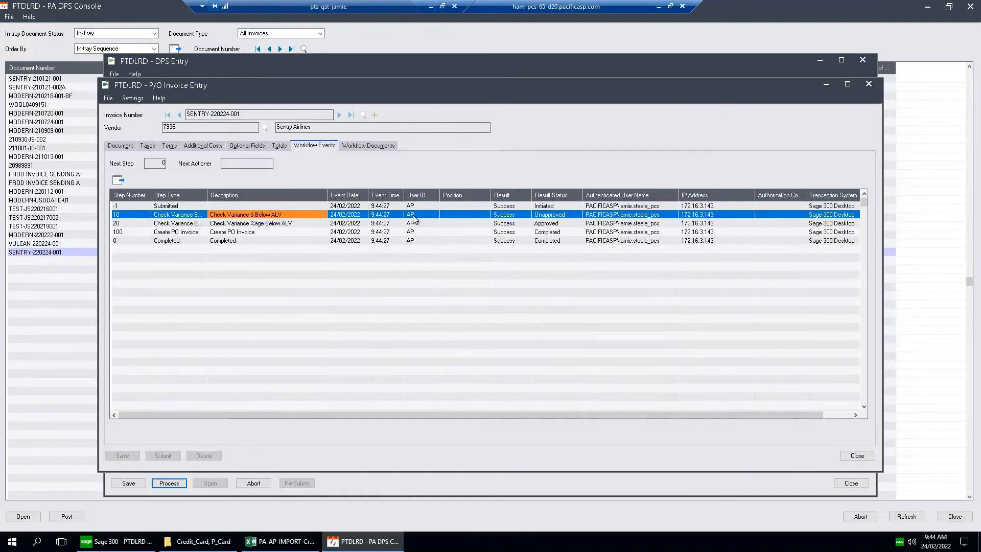
{"action": "left_click", "coordinate": [314, 224]}
{"action": "left_click", "coordinate": [313, 215]}
{"action": "left_click", "coordinate": [311, 225]}
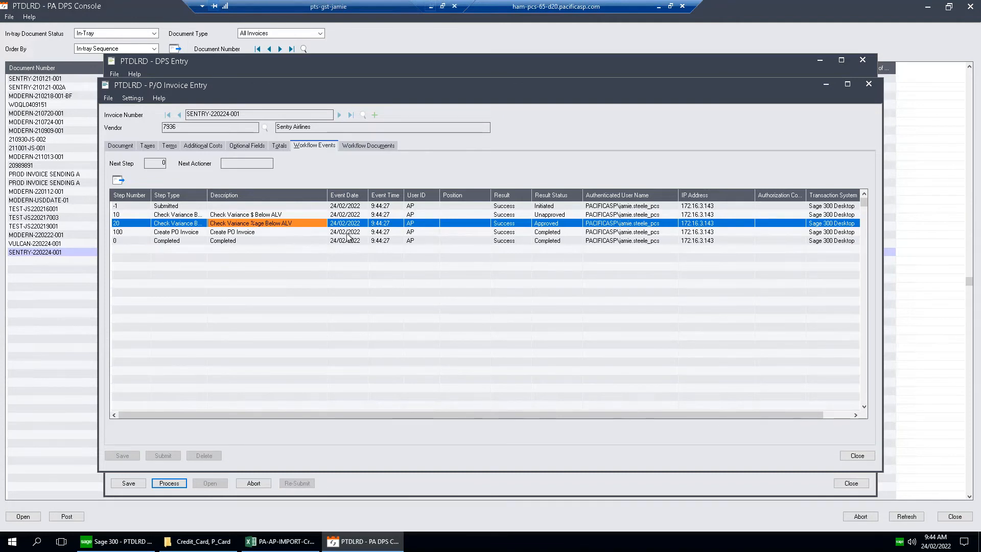
{"action": "left_click", "coordinate": [856, 455]}
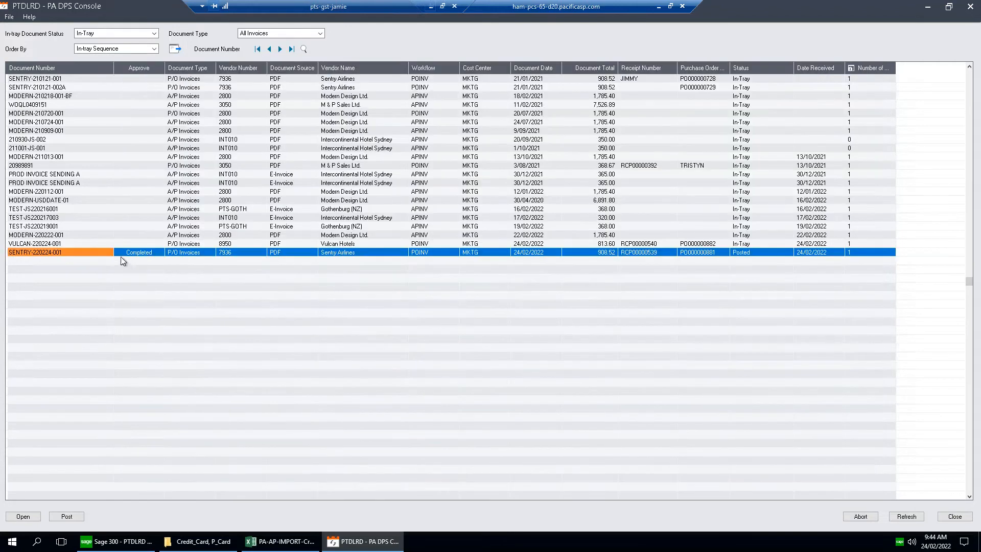
{"action": "left_click", "coordinate": [896, 517]}
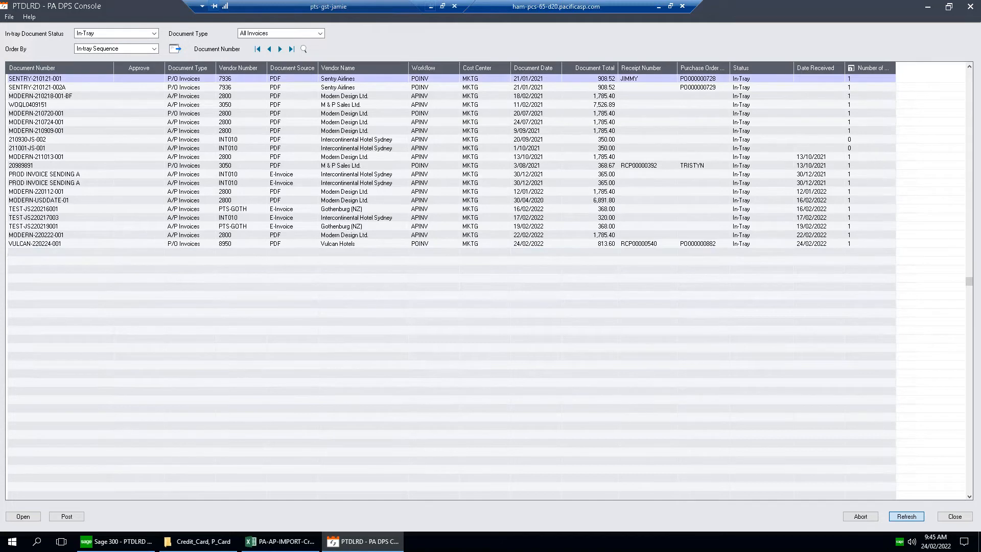
Open and process the in-tray document VULCAN-220224-001, and check the variance percentage and amount on its ACCOMM line.
{"action": "double_click", "coordinate": [50, 244]}
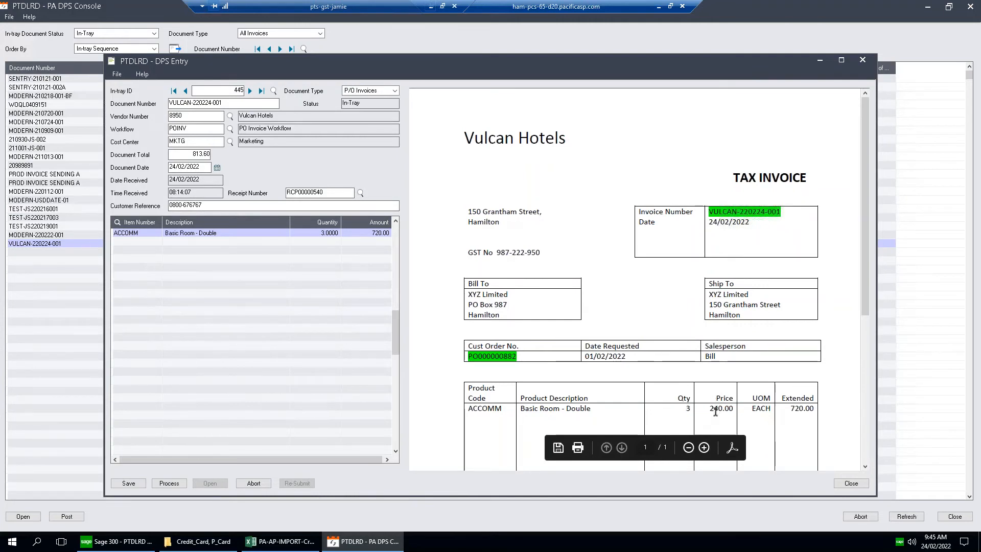
{"action": "left_click", "coordinate": [178, 481]}
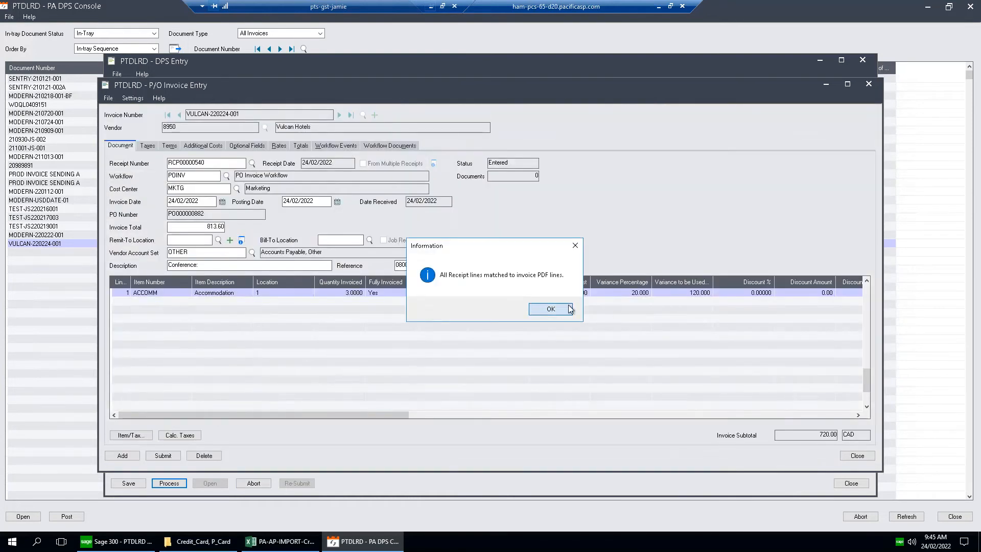
{"action": "left_click", "coordinate": [569, 309]}
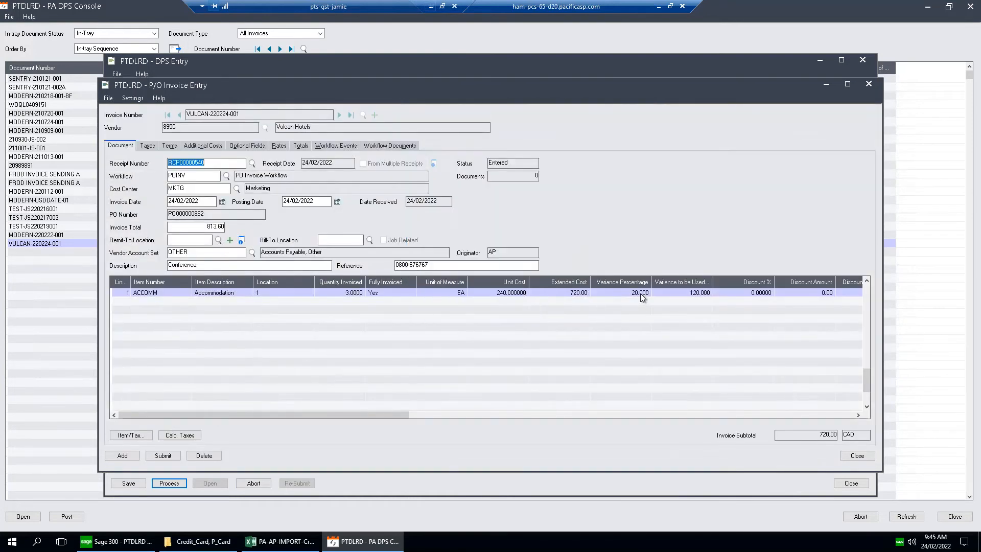
{"action": "left_click", "coordinate": [640, 294]}
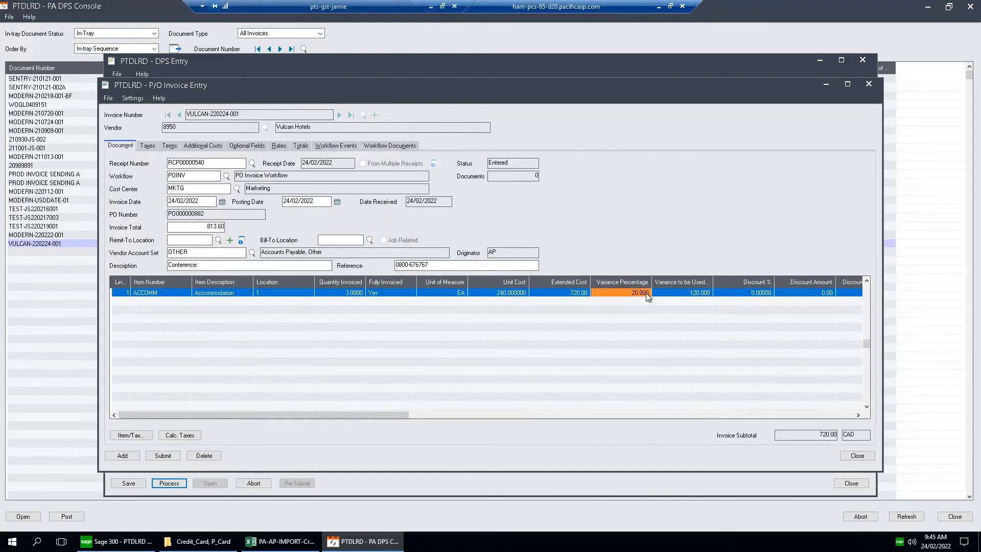
{"action": "left_click", "coordinate": [695, 292]}
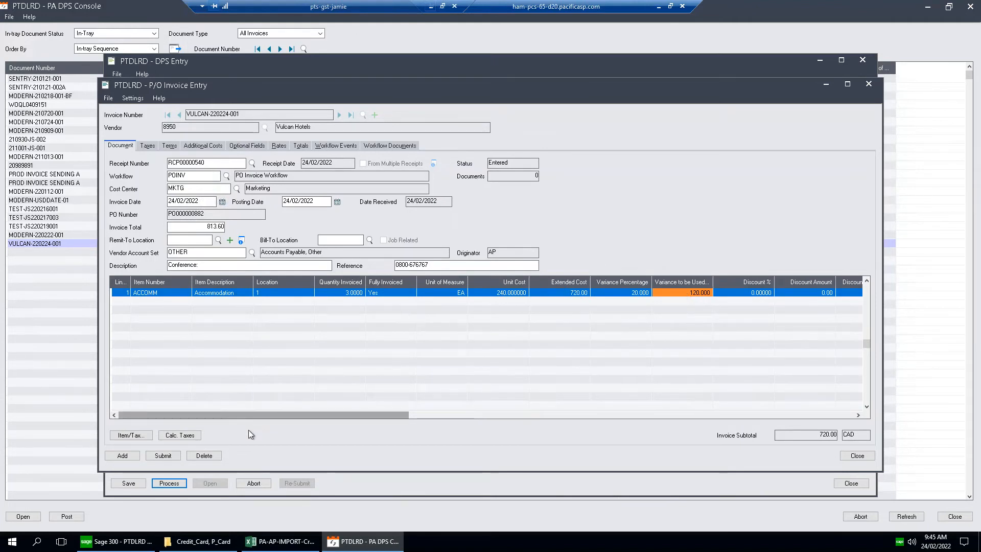
Submit invoice VULCAN-220224-001 into workflow and display its workflow events.
{"action": "left_click", "coordinate": [164, 456]}
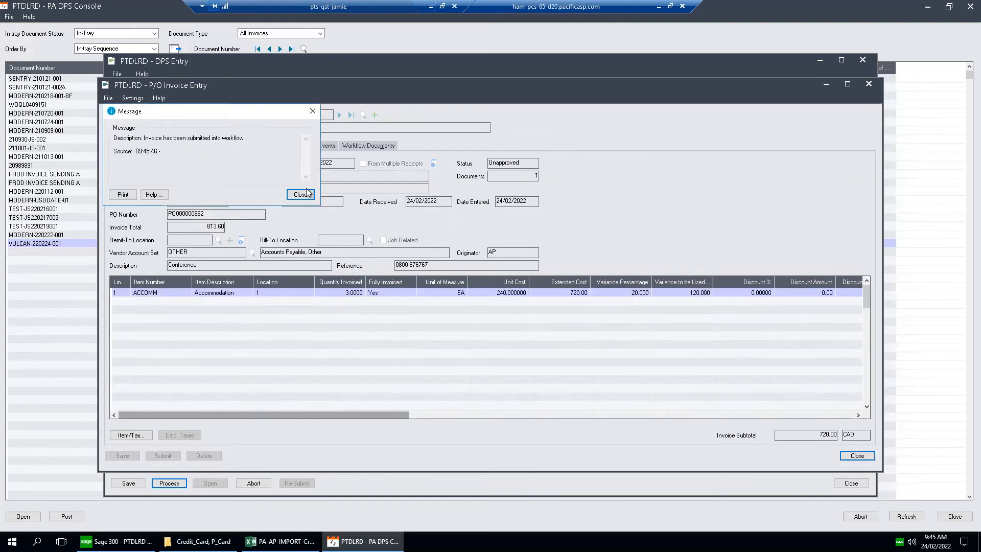
{"action": "left_click", "coordinate": [300, 194]}
{"action": "left_click", "coordinate": [317, 146]}
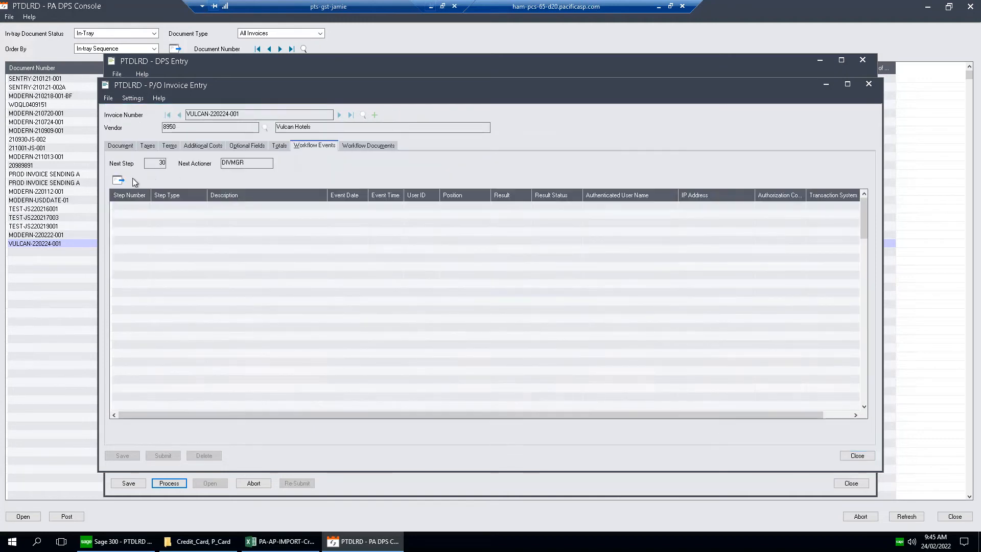
Examine the dollar variance check and the next actioner in the Vulcan Hotels invoice's workflow events.
{"action": "left_click", "coordinate": [280, 214]}
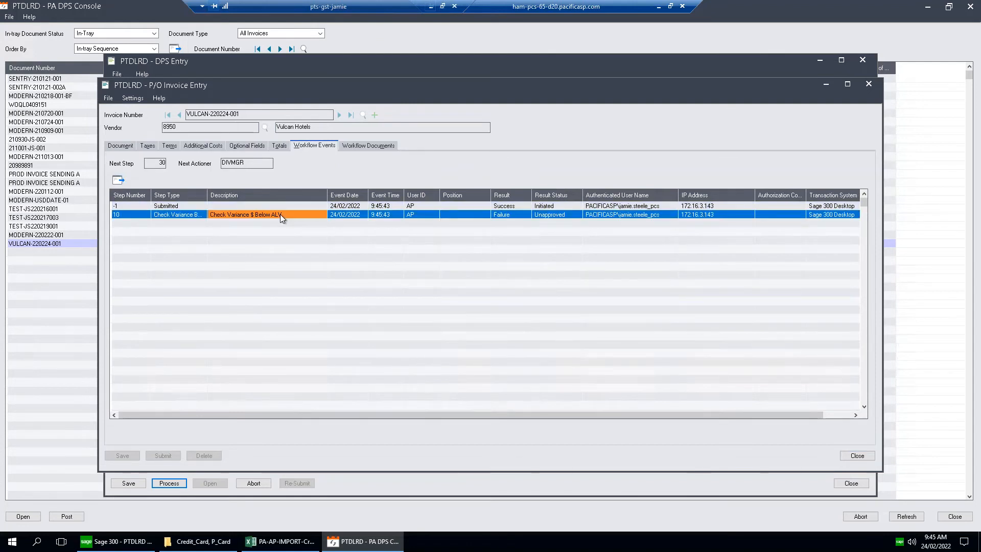
{"action": "left_click", "coordinate": [414, 214]}
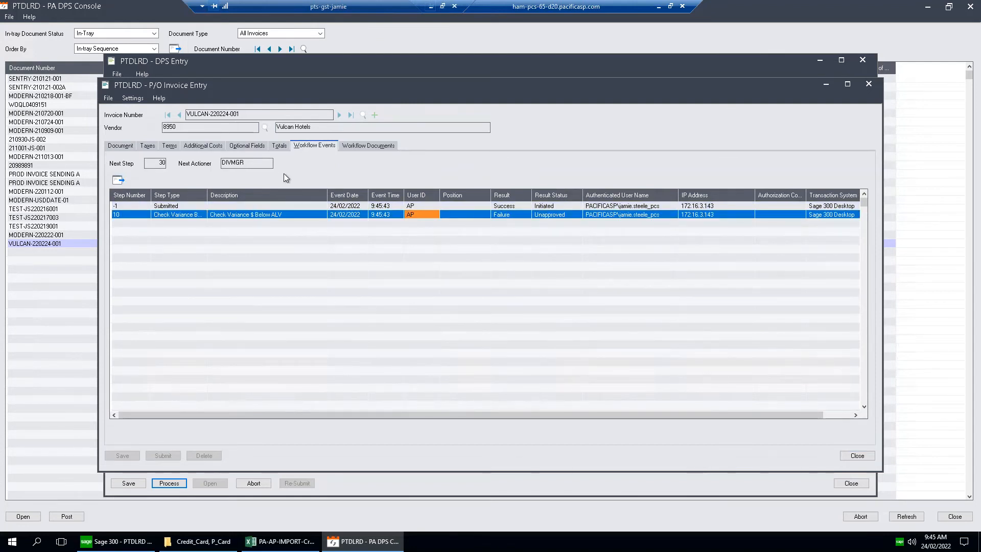
{"action": "left_click", "coordinate": [267, 163]}
{"action": "left_click_drag", "start_coordinate": [267, 163], "coordinate": [210, 161]}
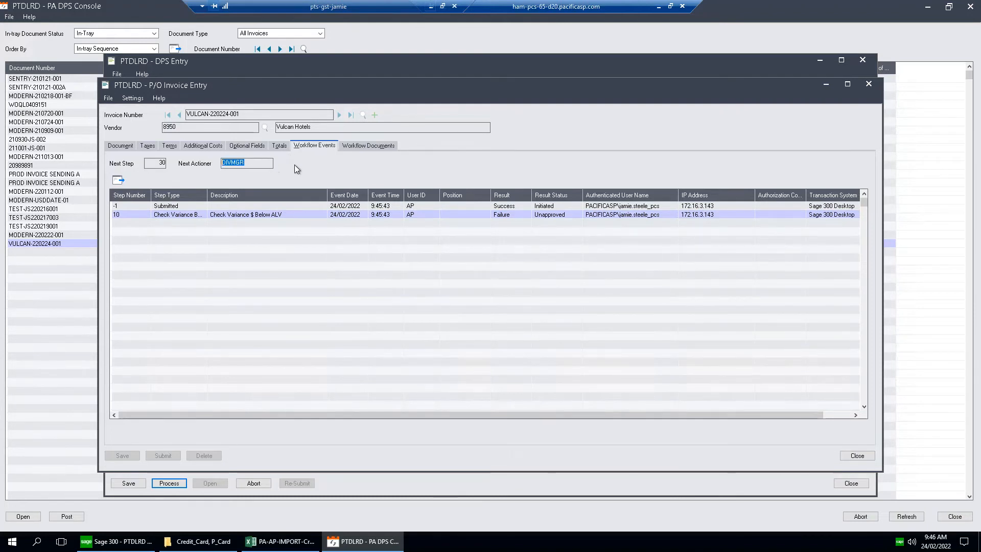
Close the Vulcan Hotels invoice, refresh the in-tray and close the PA DPS Console.
{"action": "left_click", "coordinate": [857, 456]}
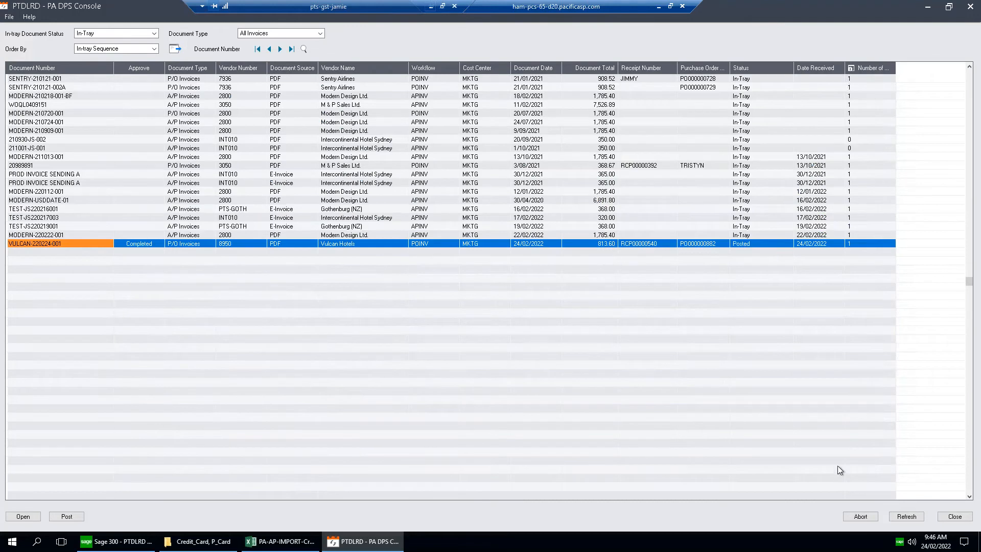
{"action": "left_click", "coordinate": [906, 516]}
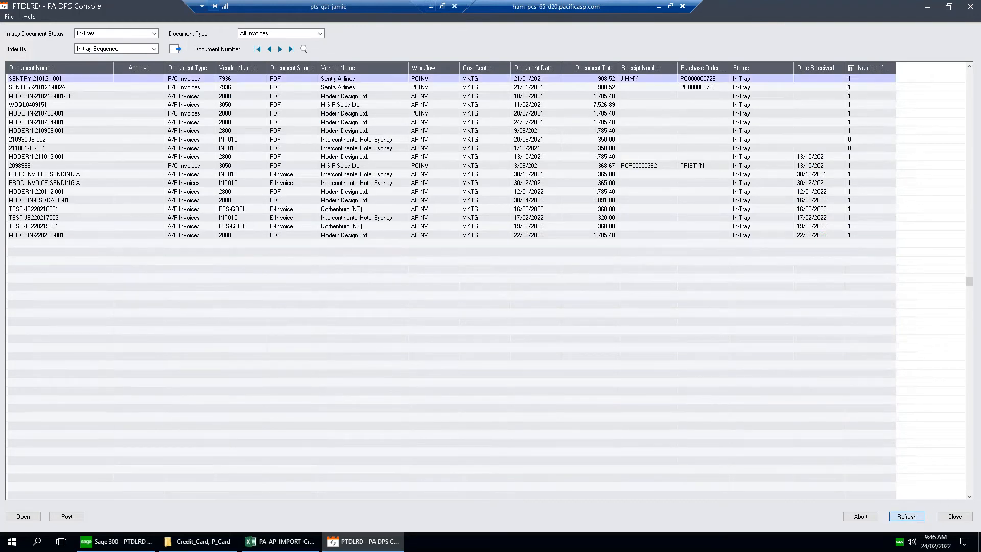
{"action": "left_click", "coordinate": [955, 516]}
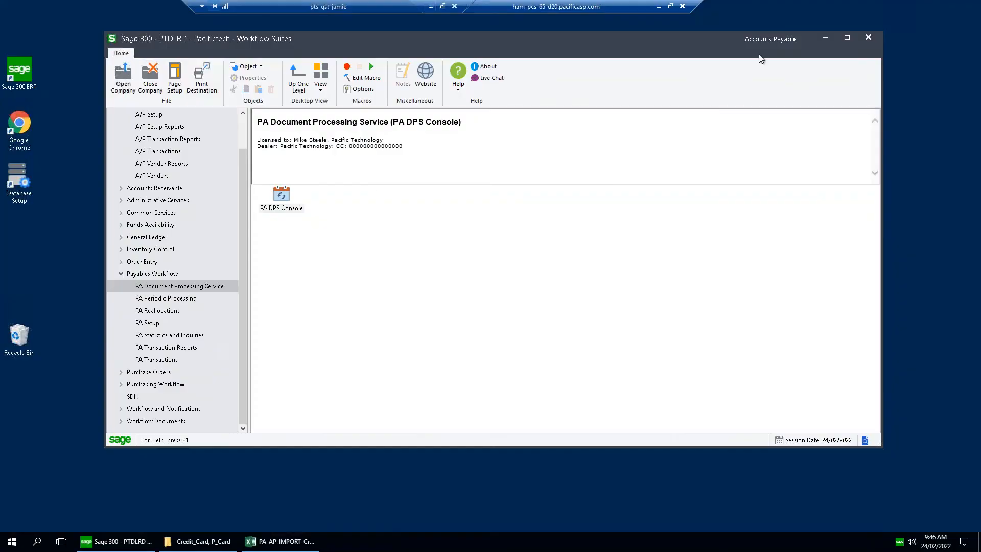
Switch to the PA-AP-IMPORT-CreditCard-220224 workbook in Excel and examine the line descriptions and amounts of invoice 220224-JS.
{"action": "left_click", "coordinate": [802, 39]}
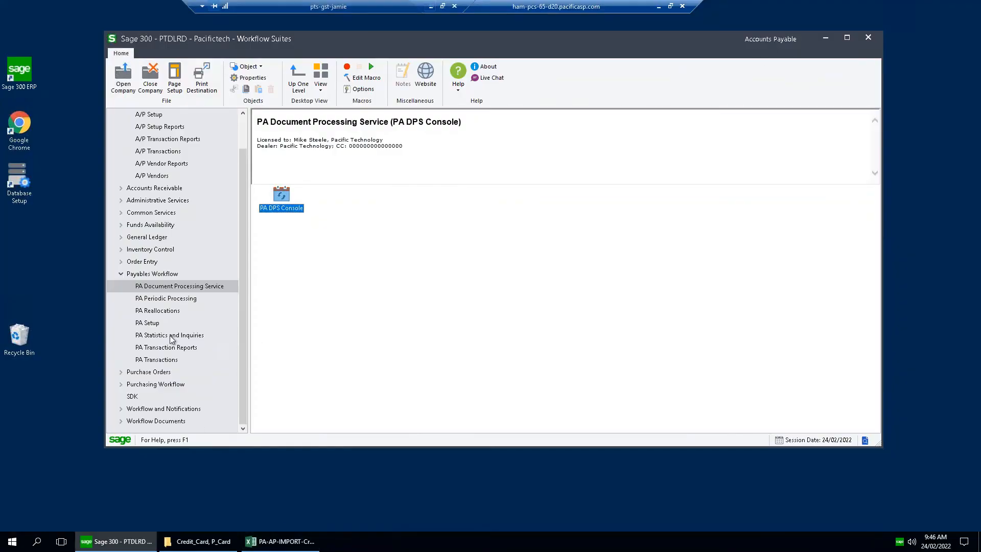
{"action": "left_click", "coordinate": [270, 540]}
{"action": "left_click_drag", "start_coordinate": [598, 32], "coordinate": [581, 40]}
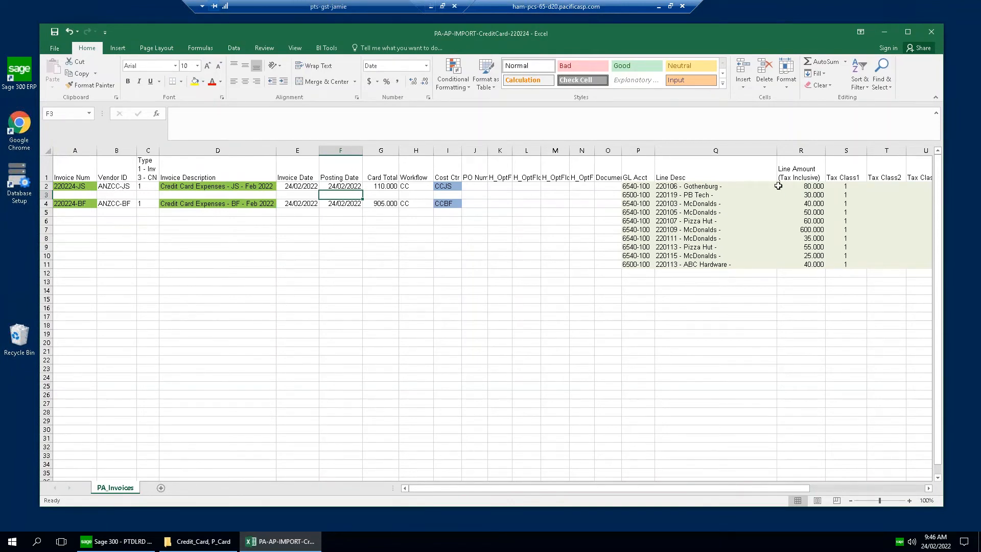
{"action": "left_click_drag", "start_coordinate": [714, 187], "coordinate": [788, 194]}
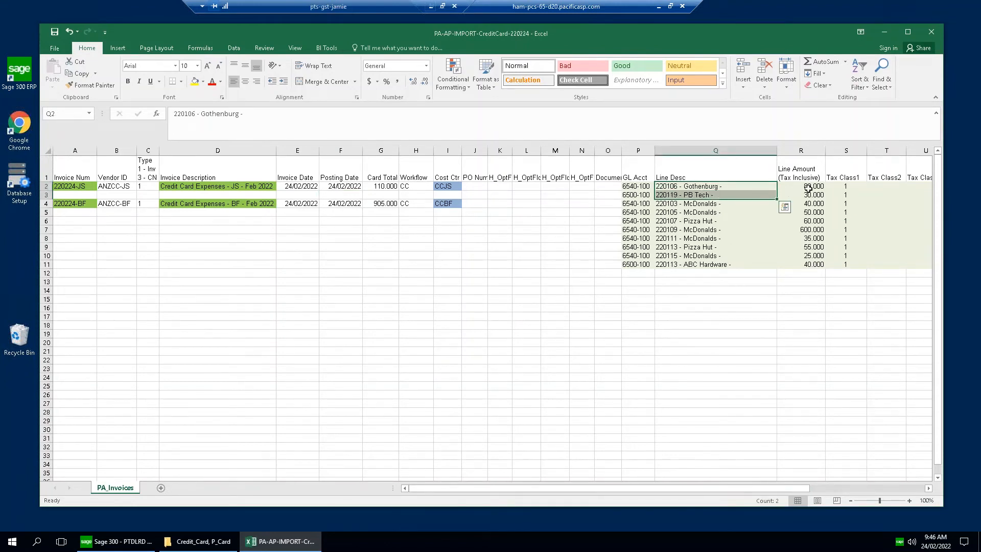
{"action": "left_click_drag", "start_coordinate": [712, 188], "coordinate": [783, 198]}
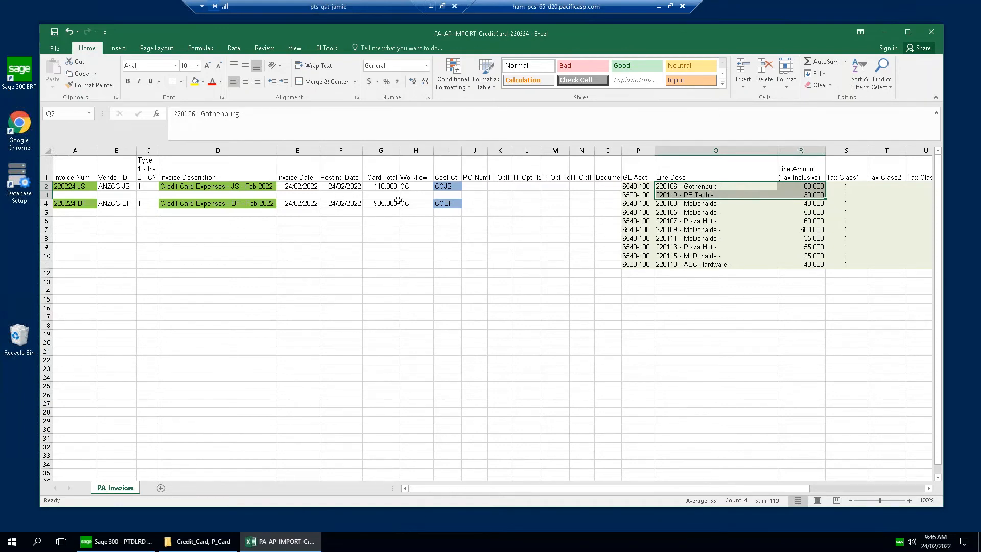
Check the invoice number, vendor ID and GL accounts of the first credit card invoice, and close the workbook.
{"action": "left_click", "coordinate": [83, 186]}
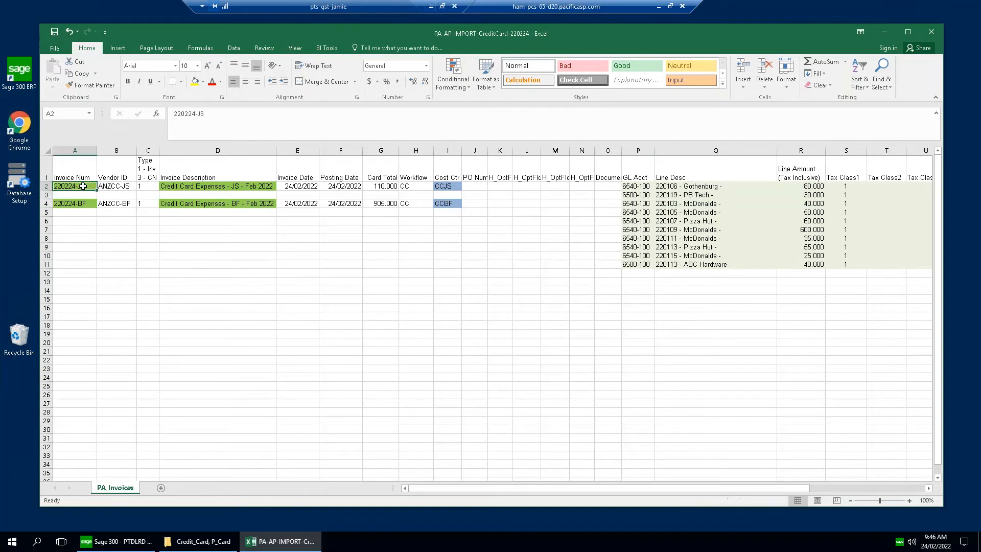
{"action": "left_click", "coordinate": [128, 186]}
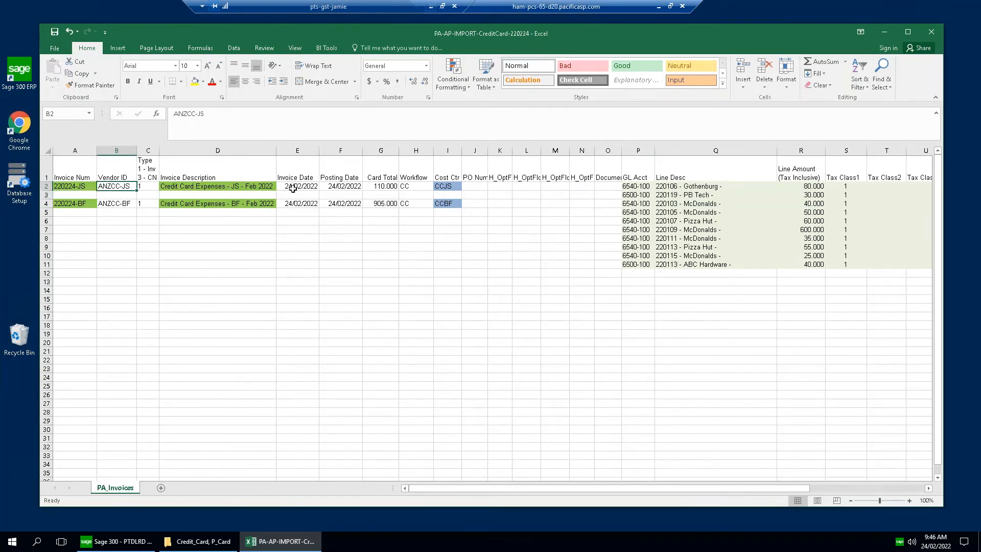
{"action": "mouse_move", "coordinate": [637, 187]}
{"action": "left_mouse_down"}
{"action": "mouse_move", "coordinate": [639, 205]}
{"action": "mouse_move", "coordinate": [644, 195]}
{"action": "left_mouse_up"}
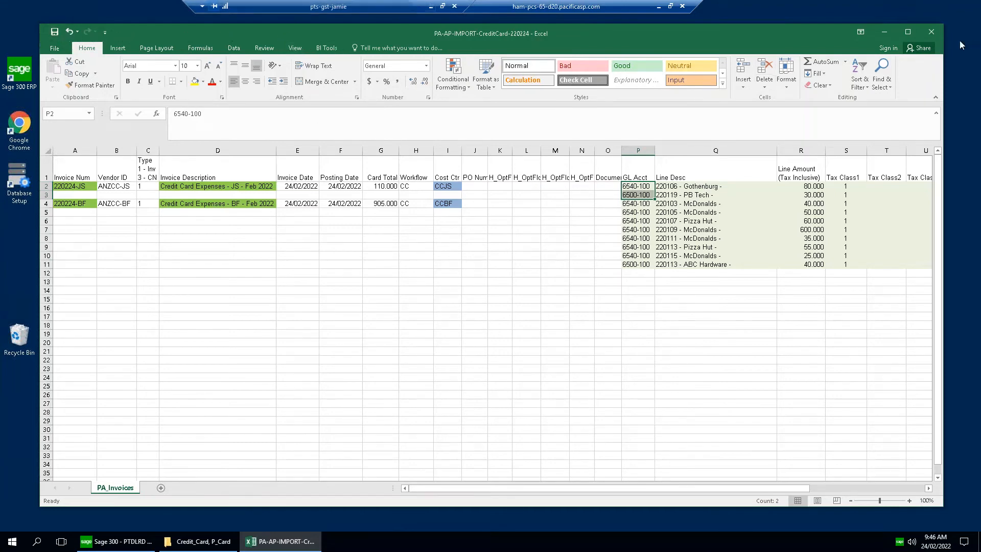
{"action": "left_click", "coordinate": [934, 32]}
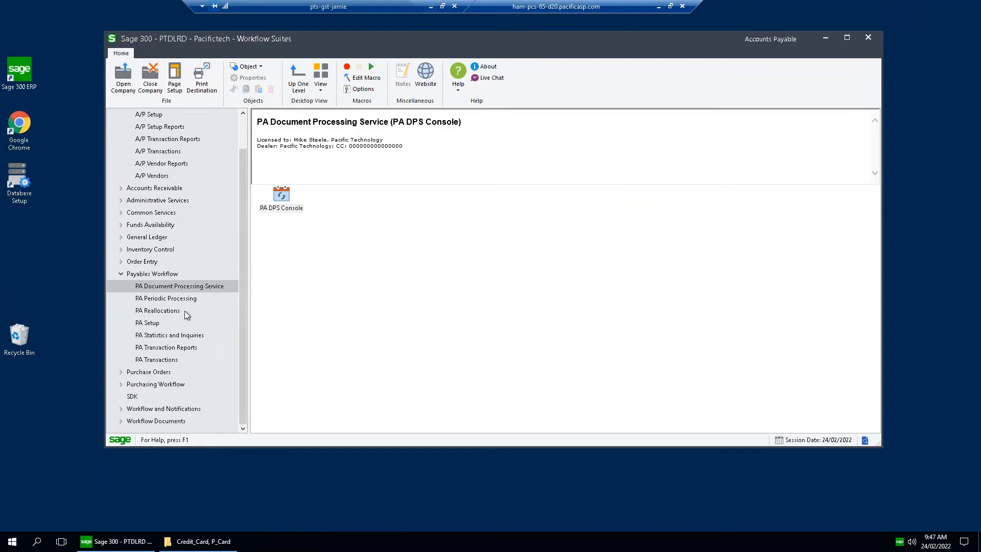
Open the PA-AP Invoice Importer from PA Transactions and select the PA-AP-IMPORT-CreditCard-220224 workbook as its import file.
{"action": "left_click", "coordinate": [172, 360]}
{"action": "double_click", "coordinate": [471, 201]}
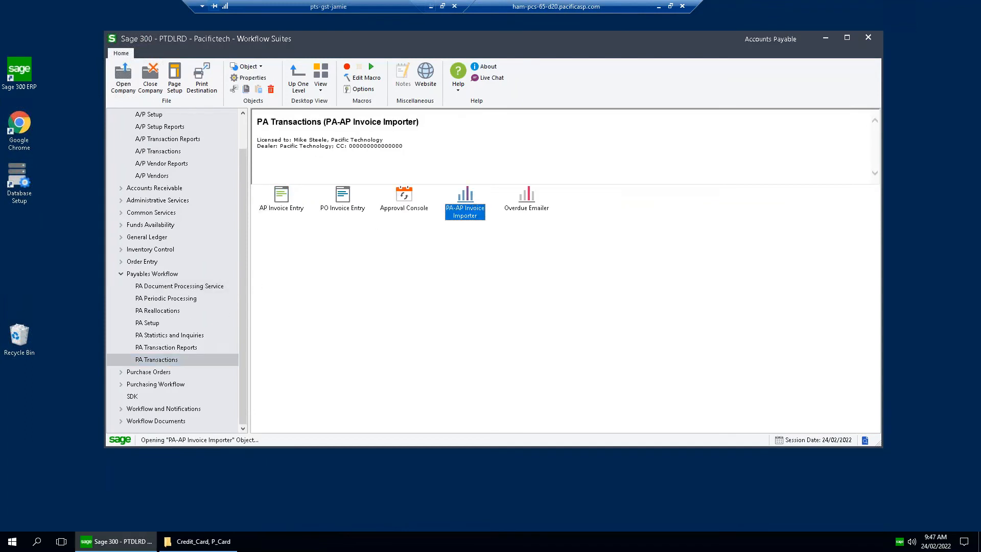
{"action": "left_click_drag", "start_coordinate": [381, 64], "coordinate": [561, 63]}
{"action": "left_click", "coordinate": [467, 79]}
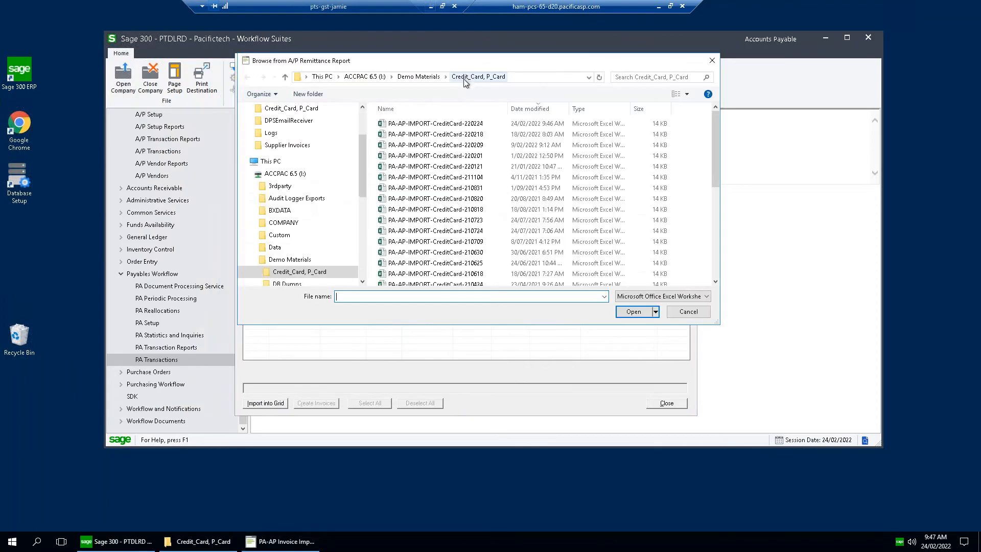
{"action": "double_click", "coordinate": [451, 130]}
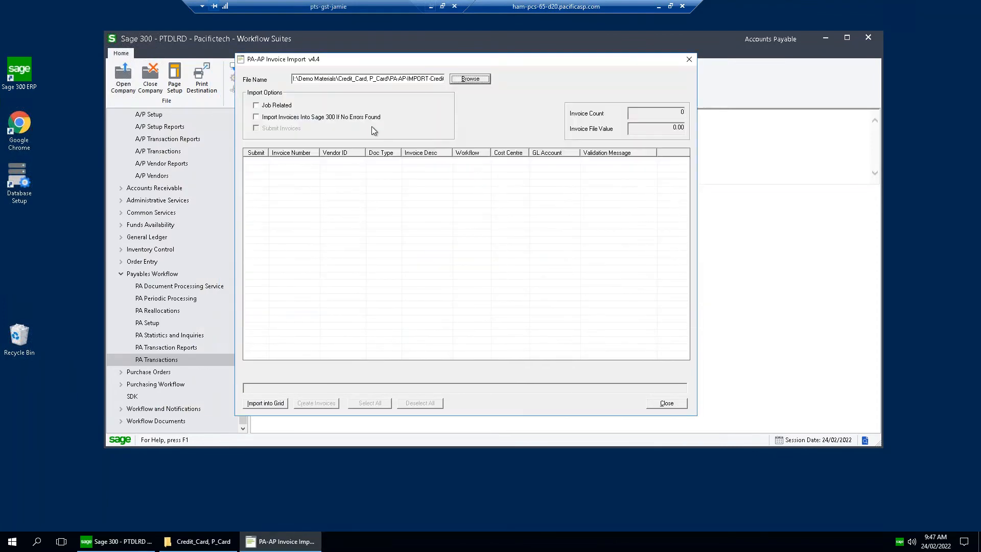
Import the workbook's invoices with Import Invoices Into Sage 300 If No Errors Found and Submit Invoices enabled, check the ANZCC-BF row, and close the importer.
{"action": "left_click", "coordinate": [257, 118]}
{"action": "left_click", "coordinate": [257, 128]}
{"action": "left_click", "coordinate": [272, 404]}
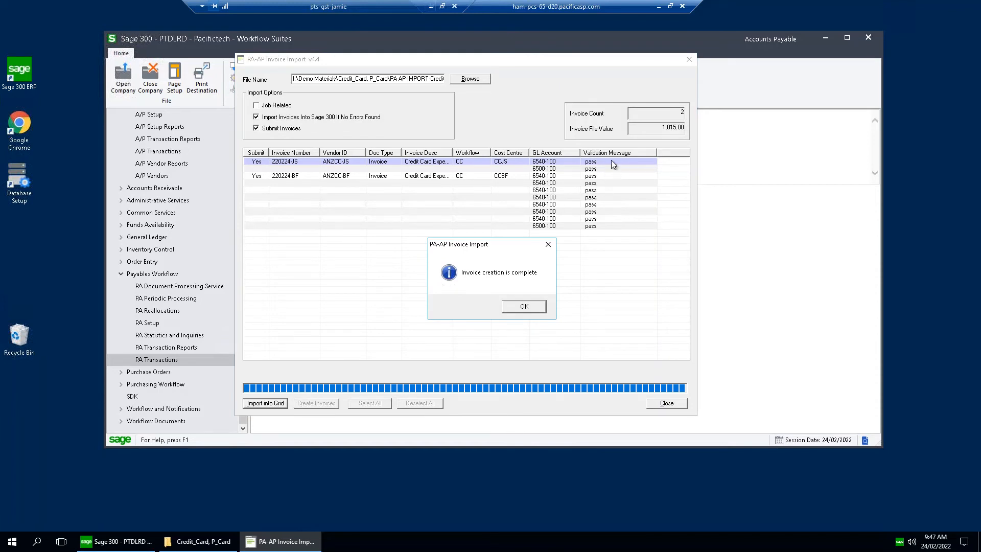
{"action": "left_click", "coordinate": [523, 306]}
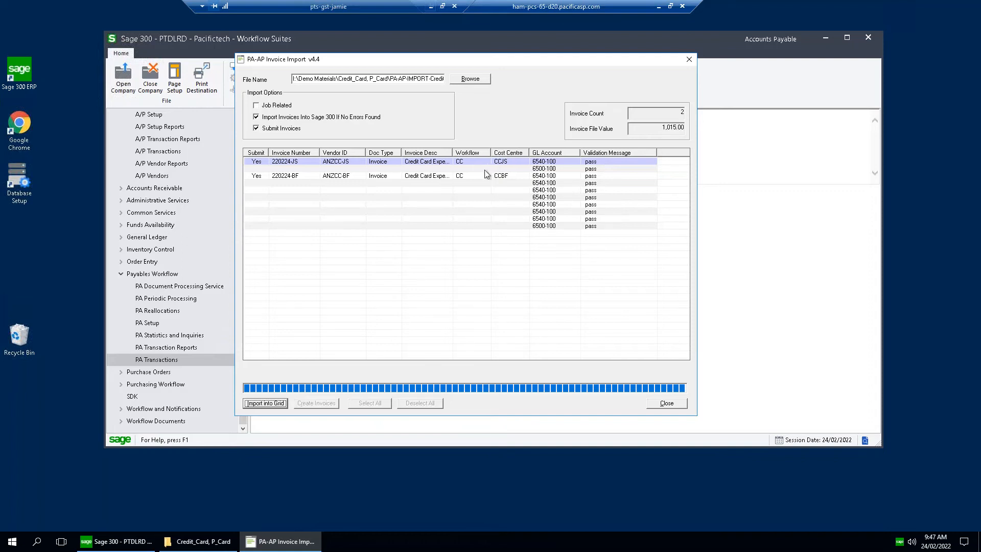
{"action": "left_click", "coordinate": [349, 175]}
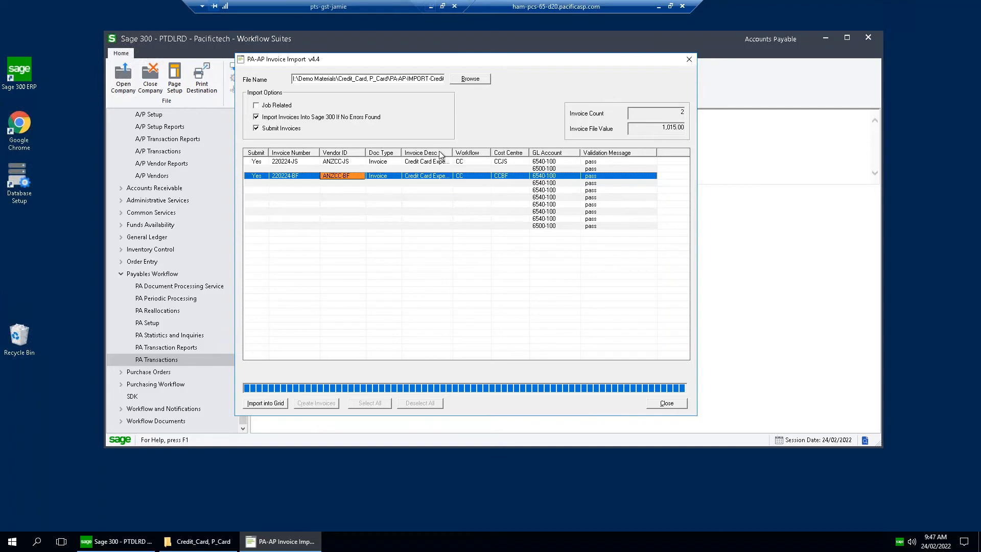
{"action": "left_click", "coordinate": [688, 59]}
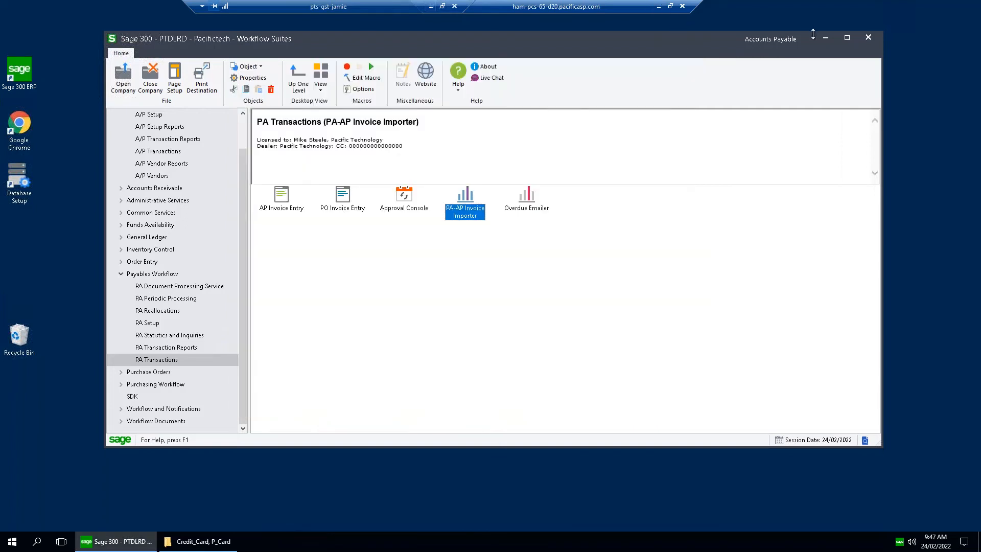
Minimise Sage 300 and its remote session, and switch to the PW-WEB login page in a maximised Chrome window.
{"action": "left_click", "coordinate": [826, 38]}
{"action": "left_click", "coordinate": [659, 6]}
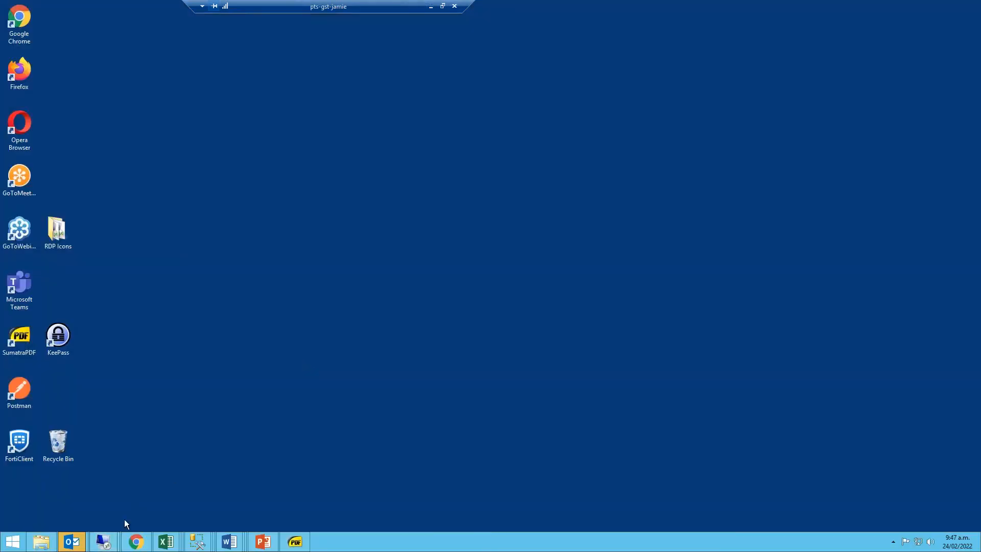
{"action": "left_click", "coordinate": [136, 542]}
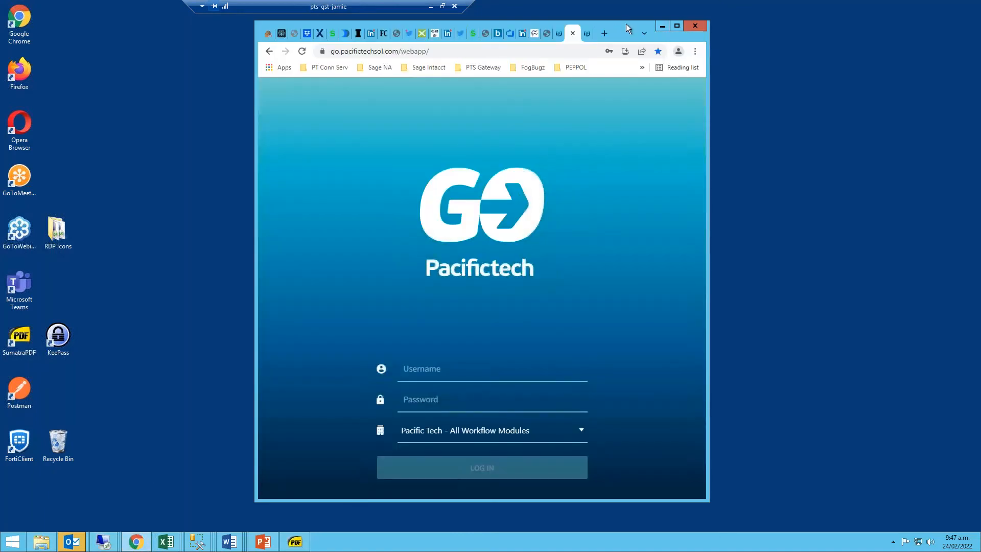
{"action": "double_click", "coordinate": [626, 24]}
{"action": "left_click", "coordinate": [848, 8]}
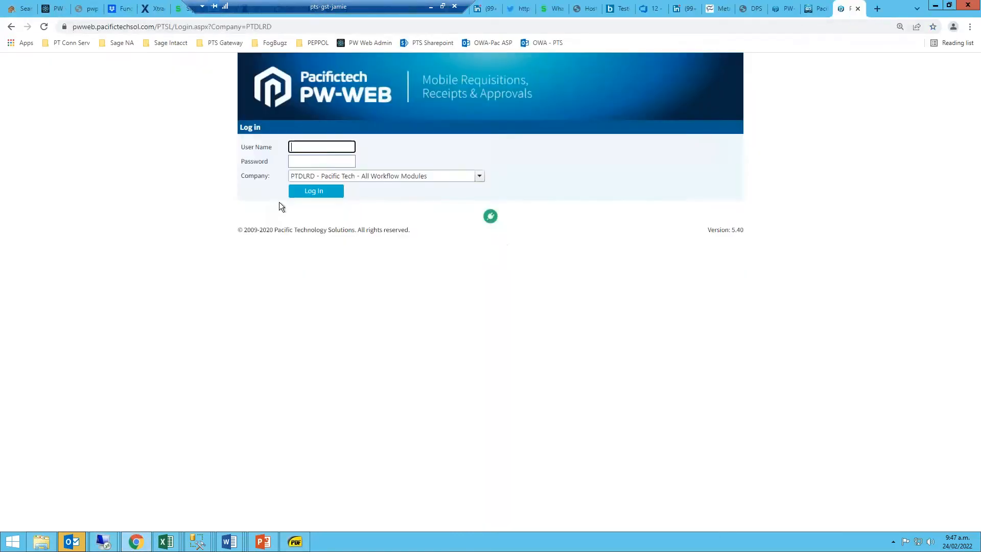
Log in to PW-WEB for company PTDLRD with the SALES user name and the account password.
{"action": "left_click", "coordinate": [319, 147]}
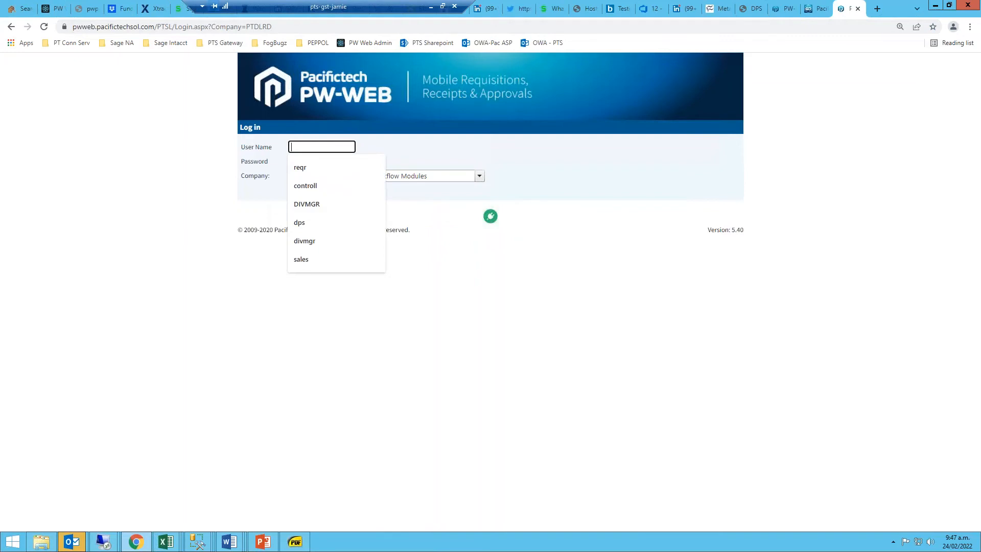
{"action": "left_click", "coordinate": [322, 259]}
{"action": "left_click", "coordinate": [322, 160]}
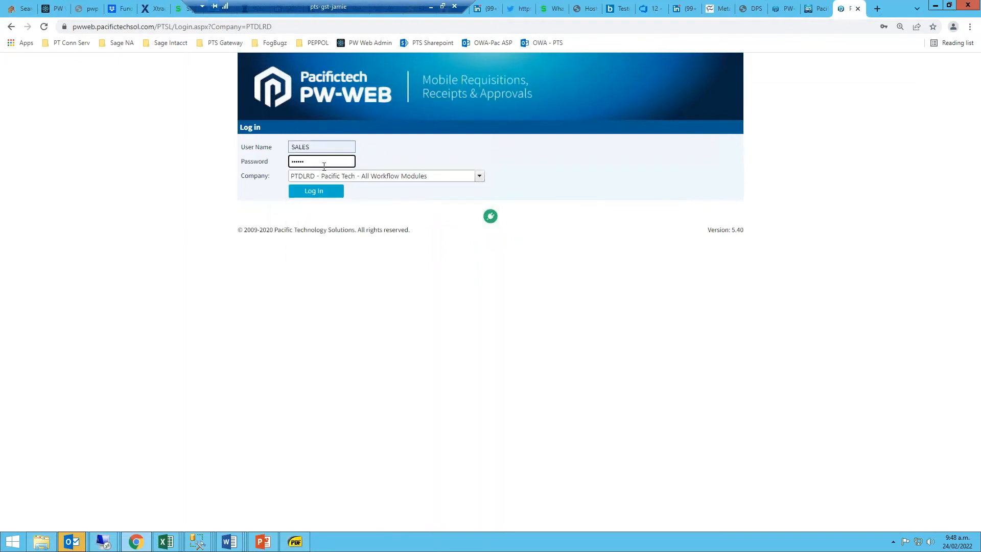
{"action": "left_click", "coordinate": [322, 192]}
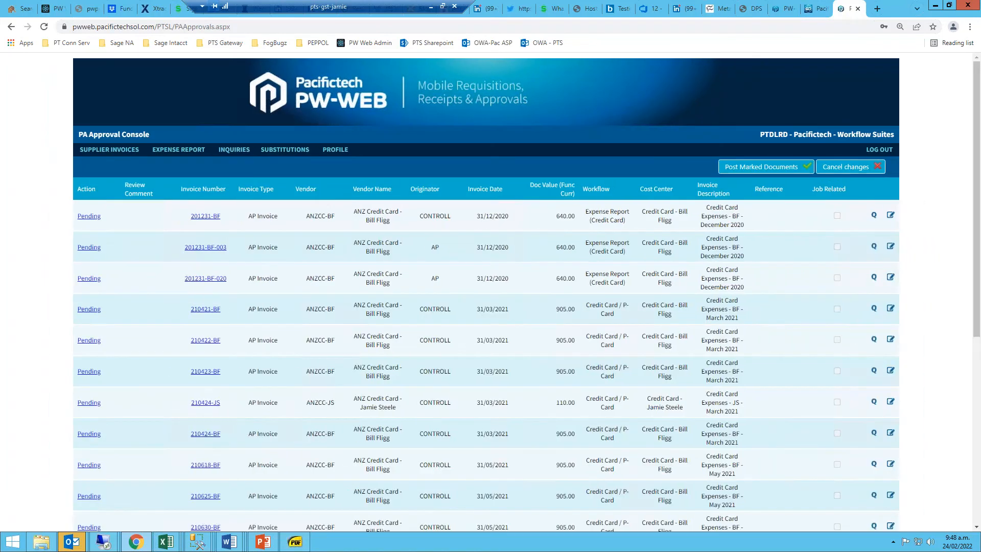
Open credit card invoice 220224-JS for editing from the second page of the PA Approval Console.
{"action": "scroll", "coordinate": [227, 353], "scroll_direction": "down", "scroll_amount": 6}
{"action": "left_click", "coordinate": [150, 508]}
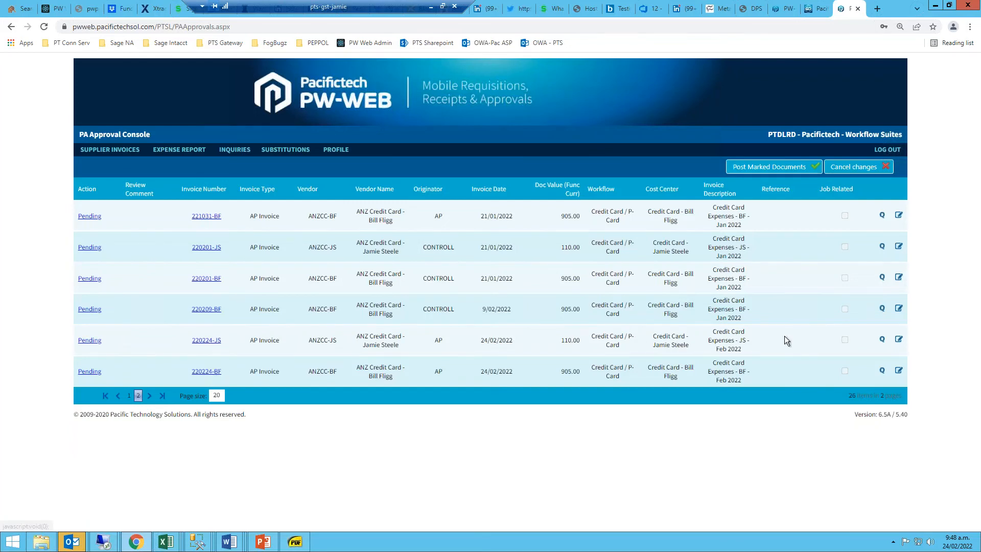
{"action": "left_click", "coordinate": [899, 339]}
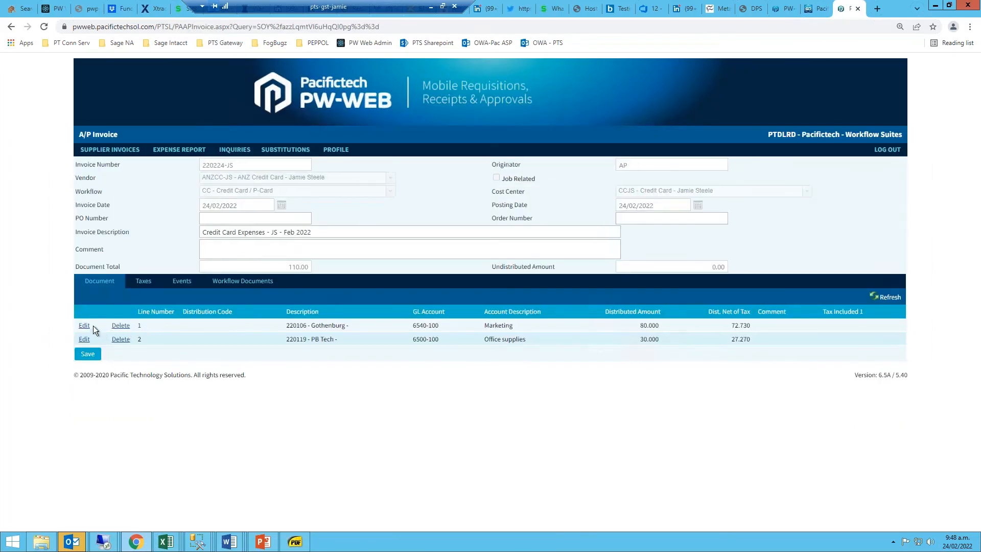
Add the comment "Took the CEO out for lunch" to the Gothenburg line and update that line.
{"action": "left_click", "coordinate": [84, 326]}
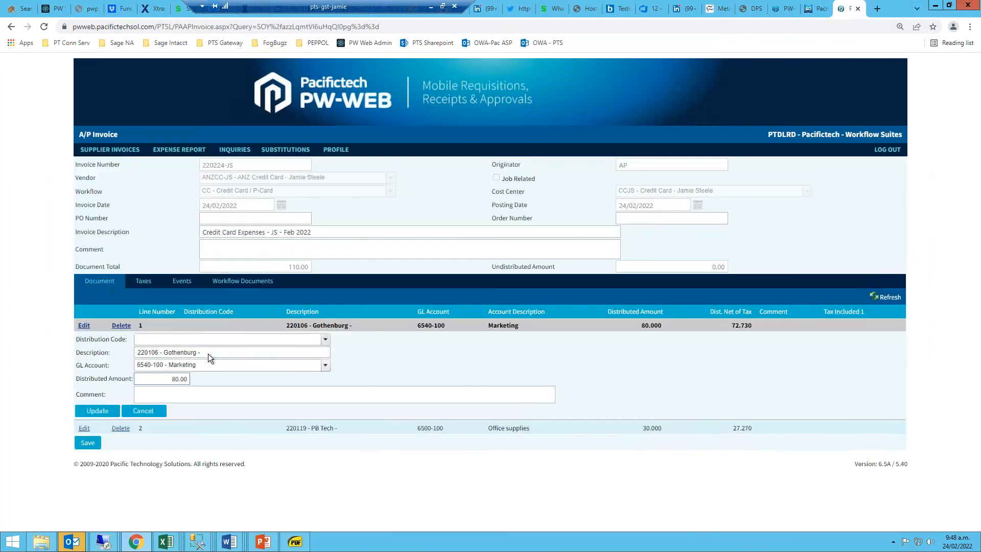
{"action": "left_click", "coordinate": [193, 393]}
{"action": "type", "text": "To"}
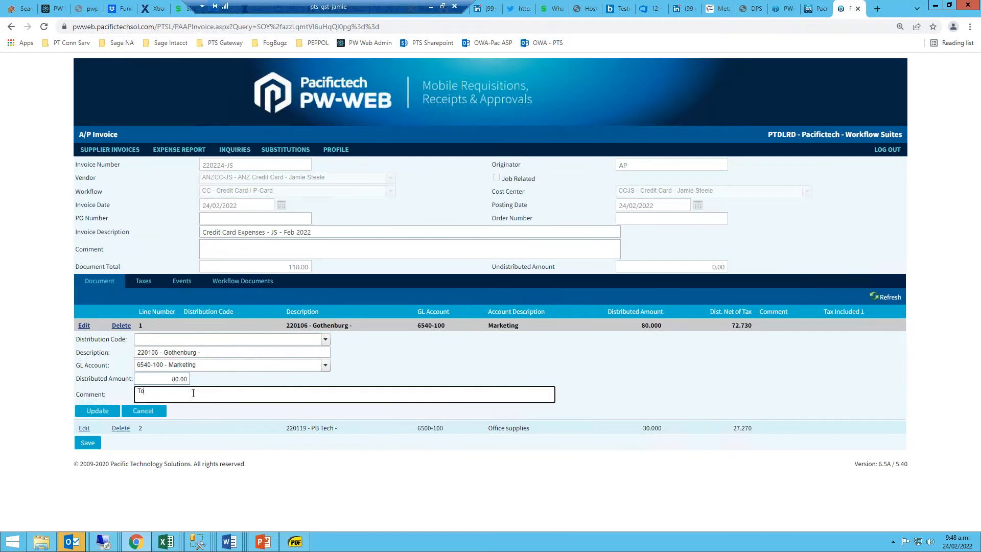
{"action": "type", "text": "ok the CEO out for lunch"}
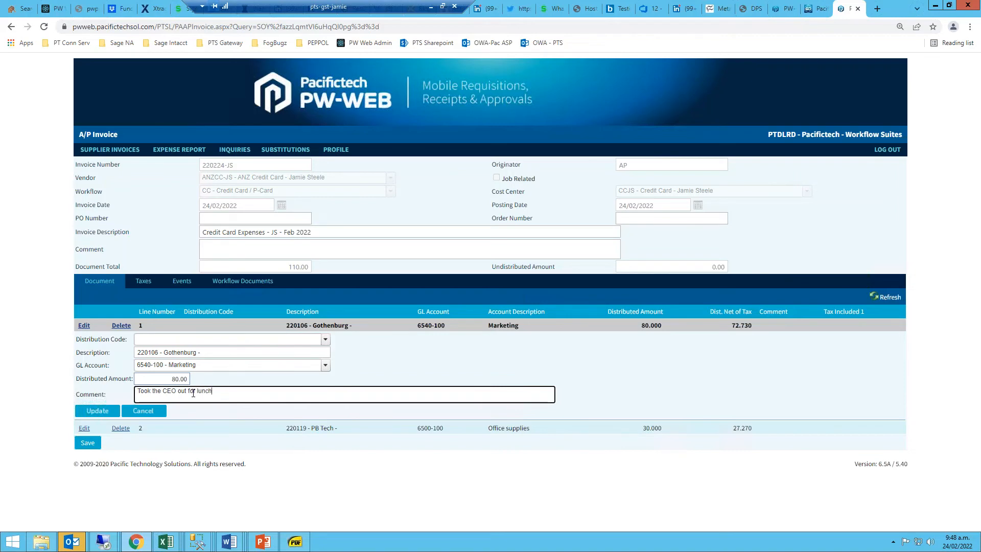
{"action": "left_click", "coordinate": [101, 412]}
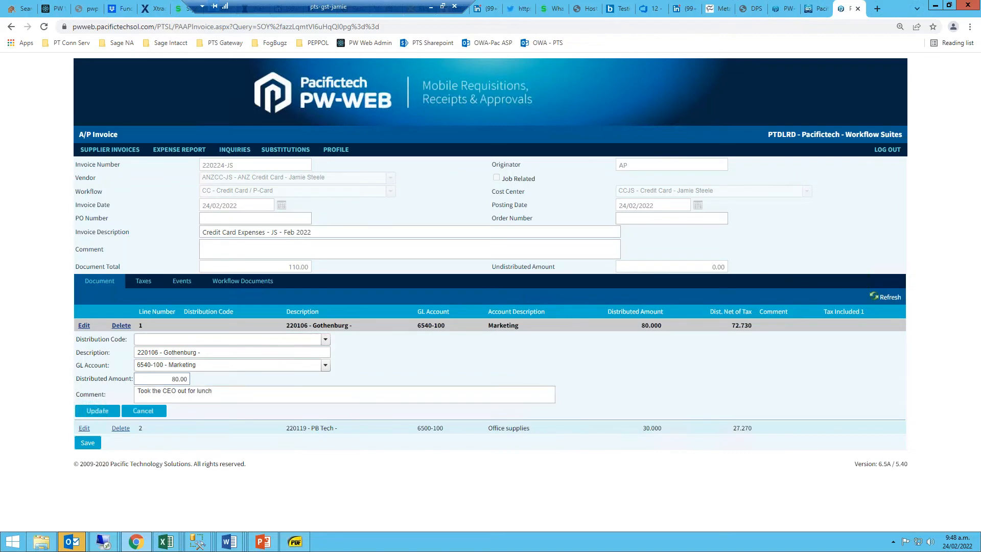
Attach Gothenburg - Lunch.pdf to the invoice's workflow documents from the Expense Receipts folder in PA - Payables Approvals, Sales Materials, Demo Images.
{"action": "left_click", "coordinate": [231, 282]}
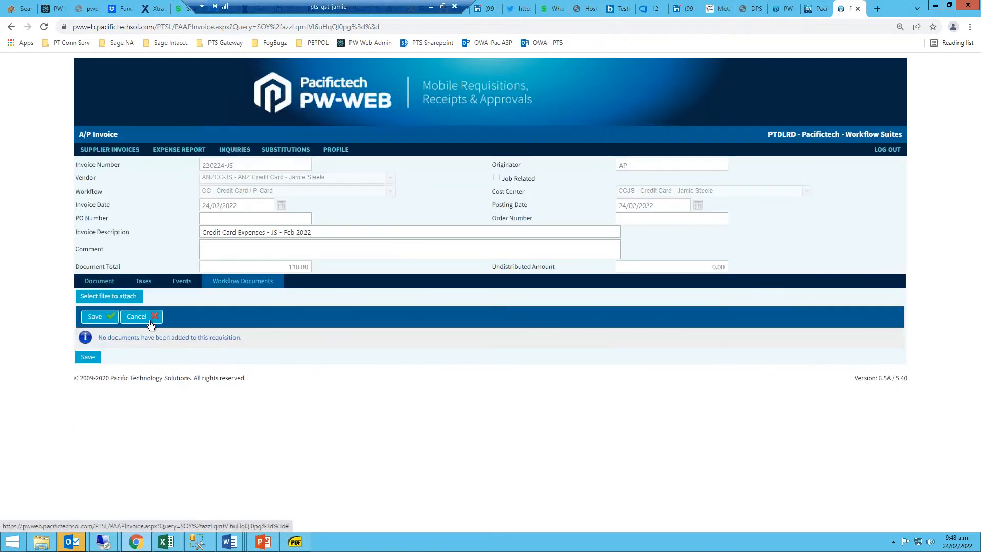
{"action": "left_click", "coordinate": [199, 293]}
{"action": "left_click", "coordinate": [200, 26]}
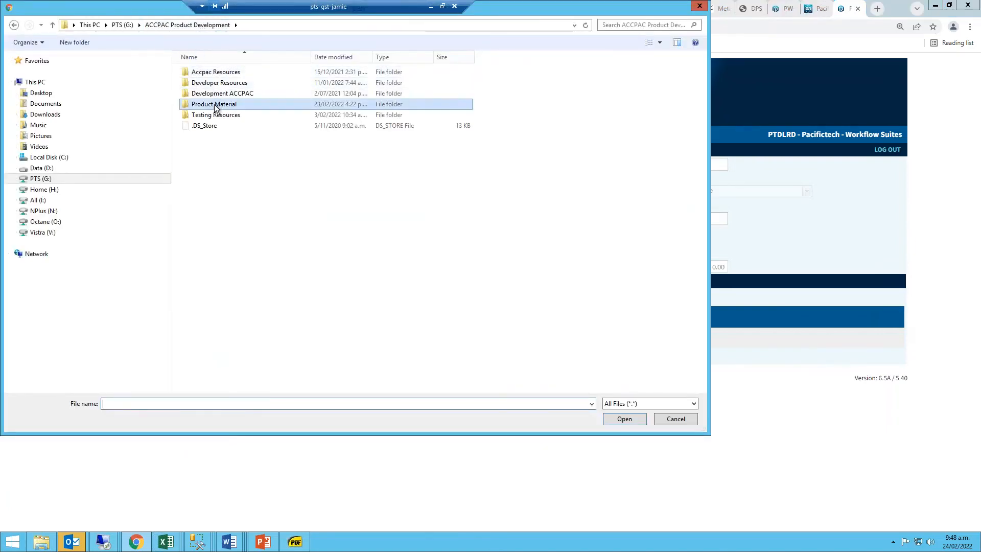
{"action": "double_click", "coordinate": [213, 106]}
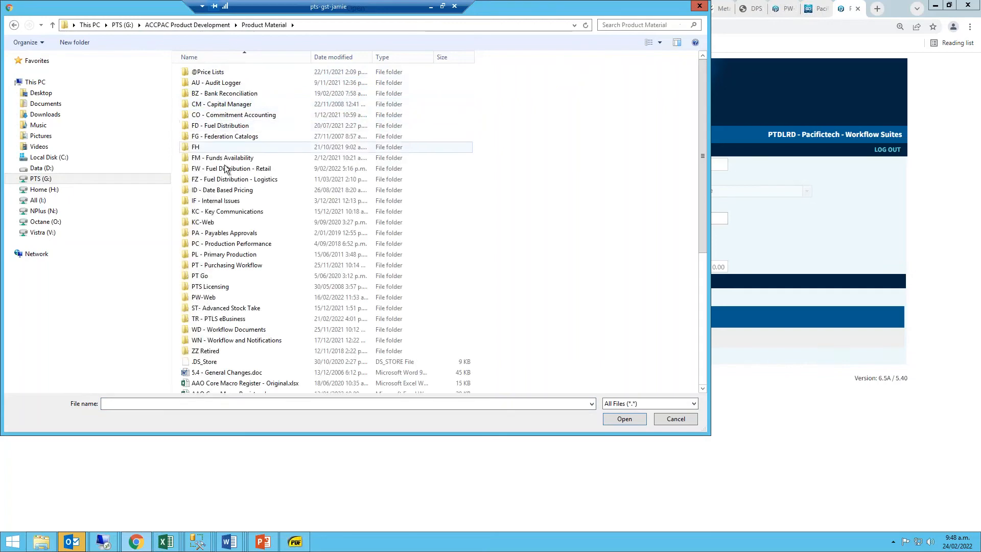
{"action": "double_click", "coordinate": [236, 266]}
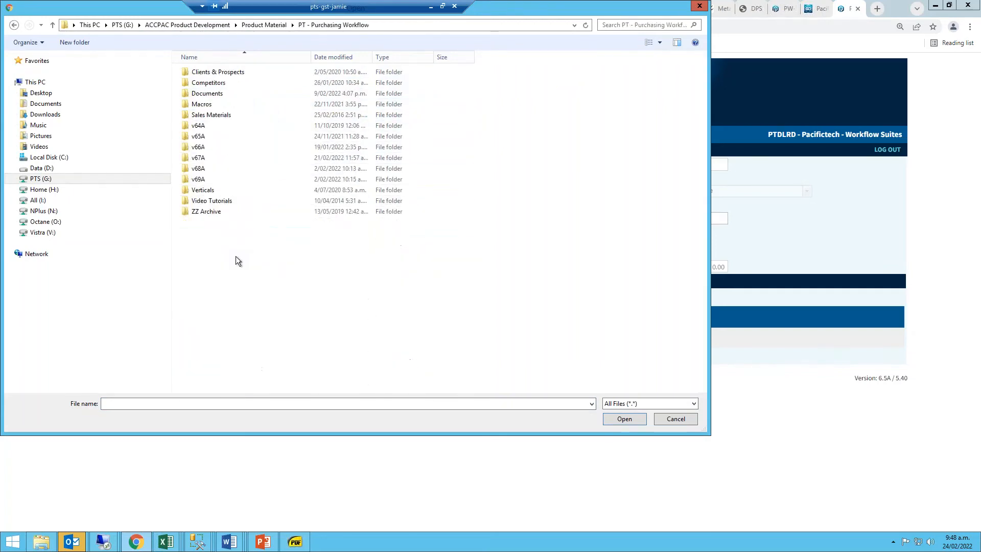
{"action": "left_click", "coordinate": [267, 25]}
{"action": "double_click", "coordinate": [223, 233]}
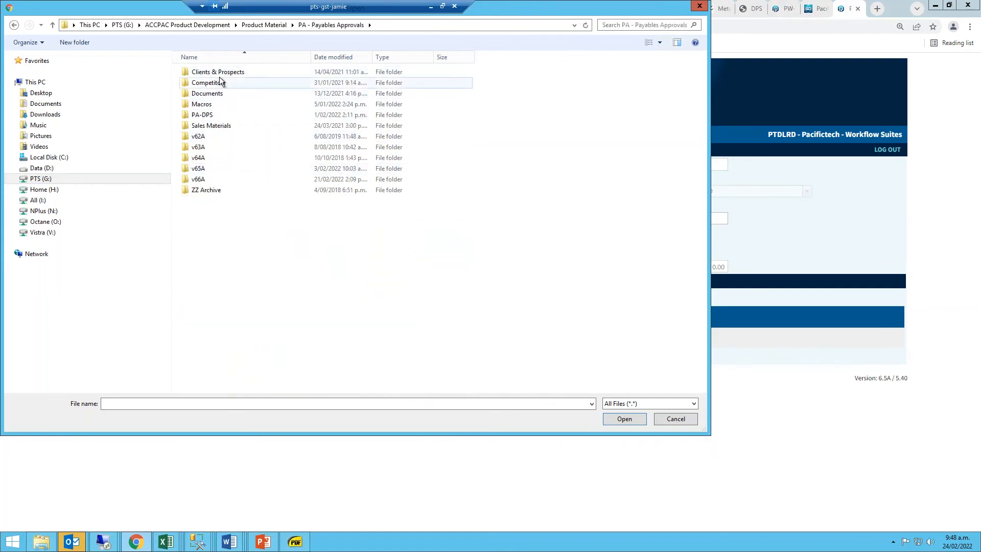
{"action": "left_click", "coordinate": [209, 123]}
{"action": "double_click", "coordinate": [209, 127]}
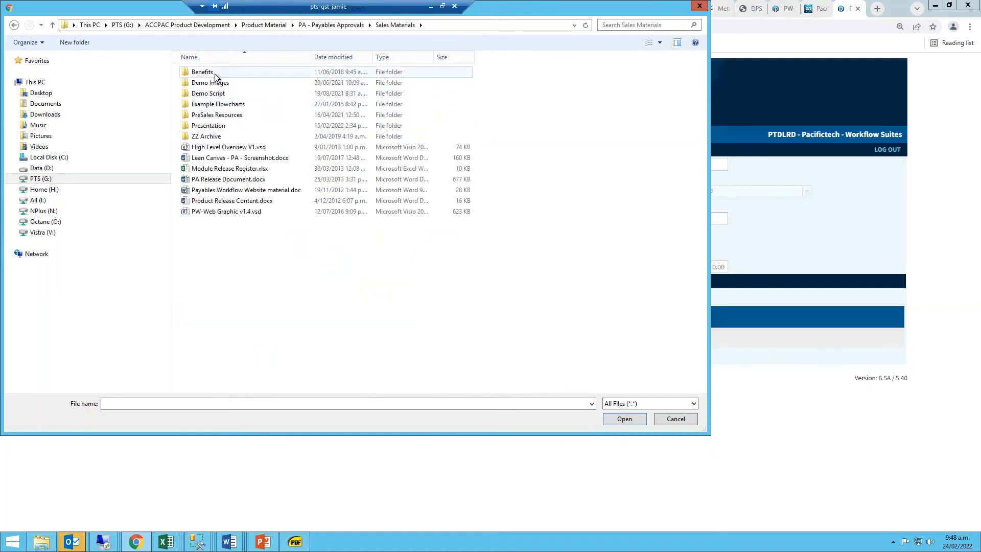
{"action": "double_click", "coordinate": [214, 82]}
{"action": "double_click", "coordinate": [229, 74]}
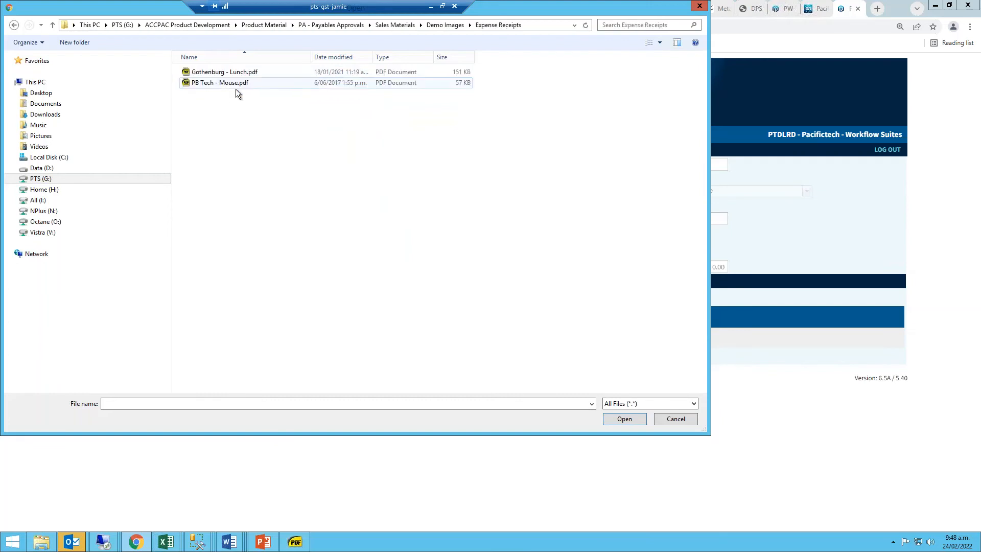
{"action": "left_click", "coordinate": [238, 73]}
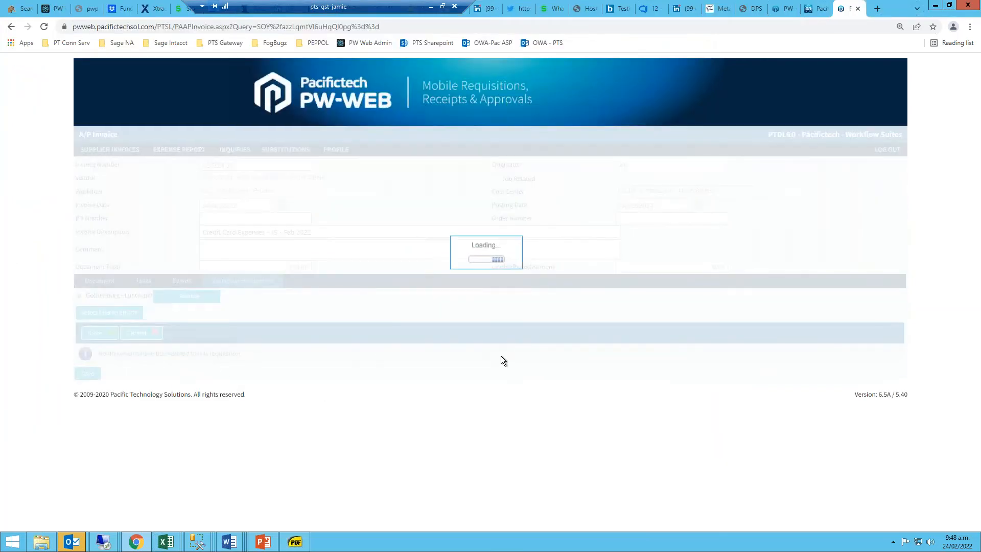
Save the attached lunch receipt with a blank document description, and save the invoice.
{"action": "left_click", "coordinate": [375, 351]}
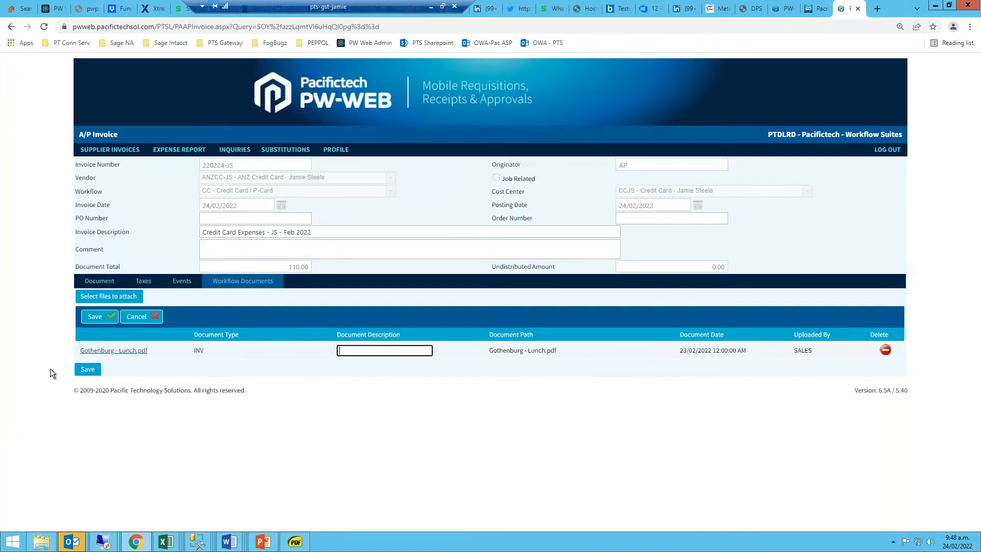
{"action": "left_click", "coordinate": [98, 318]}
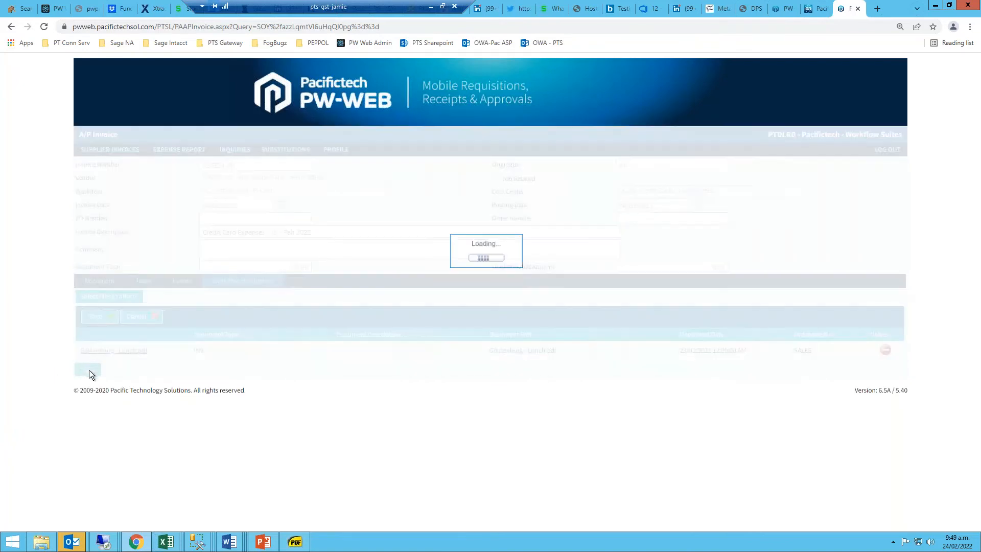
{"action": "left_click", "coordinate": [89, 370]}
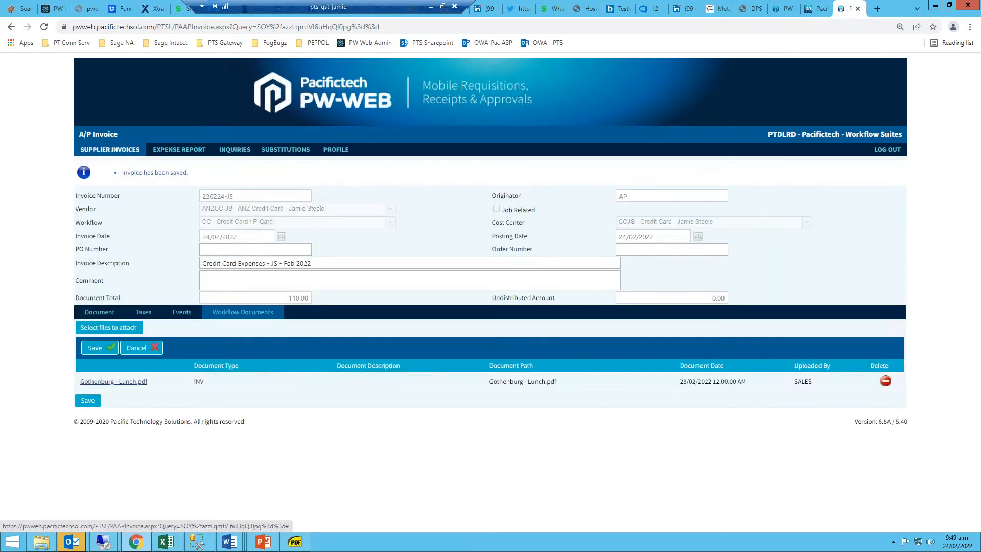
Return to the supplier invoices, set the action of invoice 220224-JS on the second page to Approve, and log out of PW-WEB.
{"action": "left_click", "coordinate": [127, 151]}
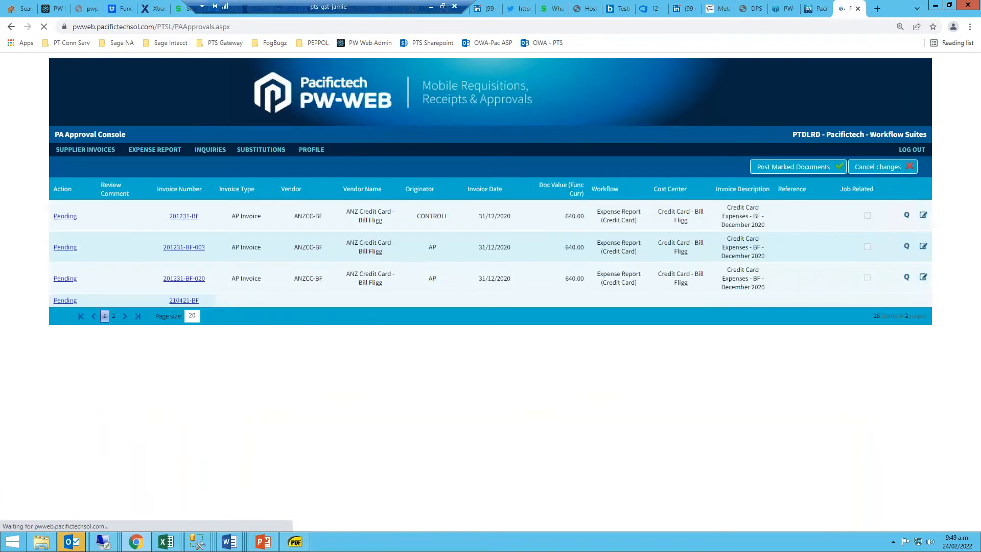
{"action": "scroll", "coordinate": [195, 284], "scroll_direction": "down", "scroll_amount": 3}
{"action": "scroll", "coordinate": [196, 284], "scroll_direction": "down", "scroll_amount": 5}
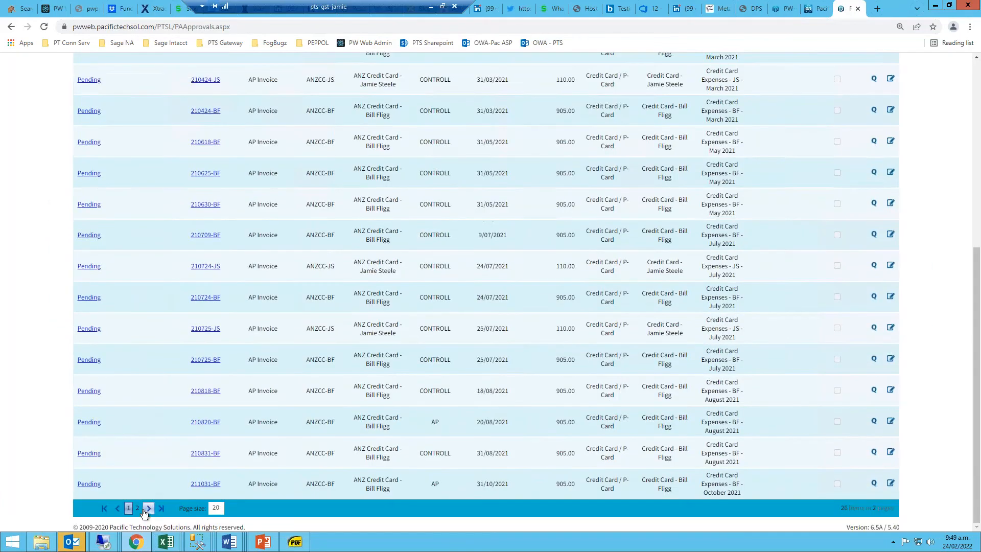
{"action": "left_click", "coordinate": [139, 505]}
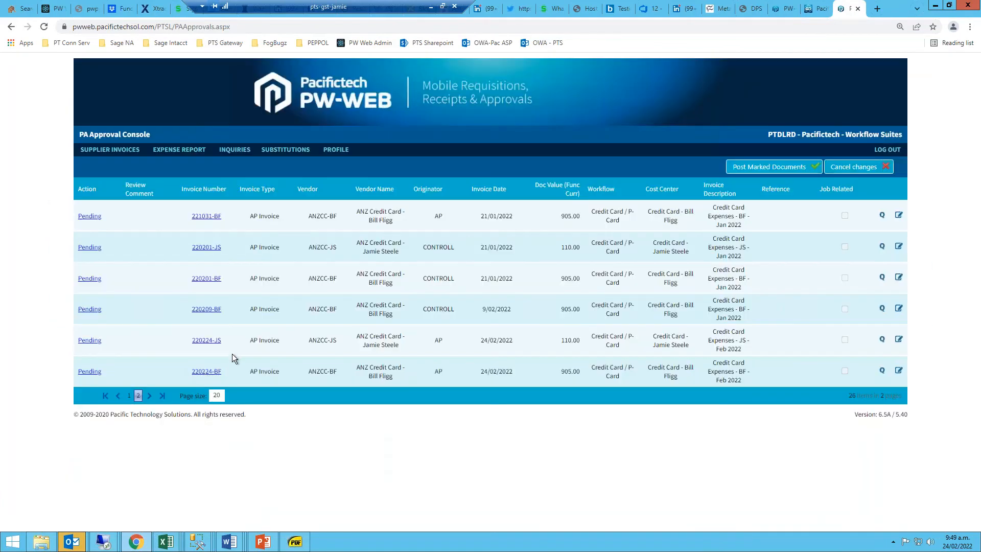
{"action": "left_click", "coordinate": [117, 339]}
{"action": "left_click", "coordinate": [111, 369]}
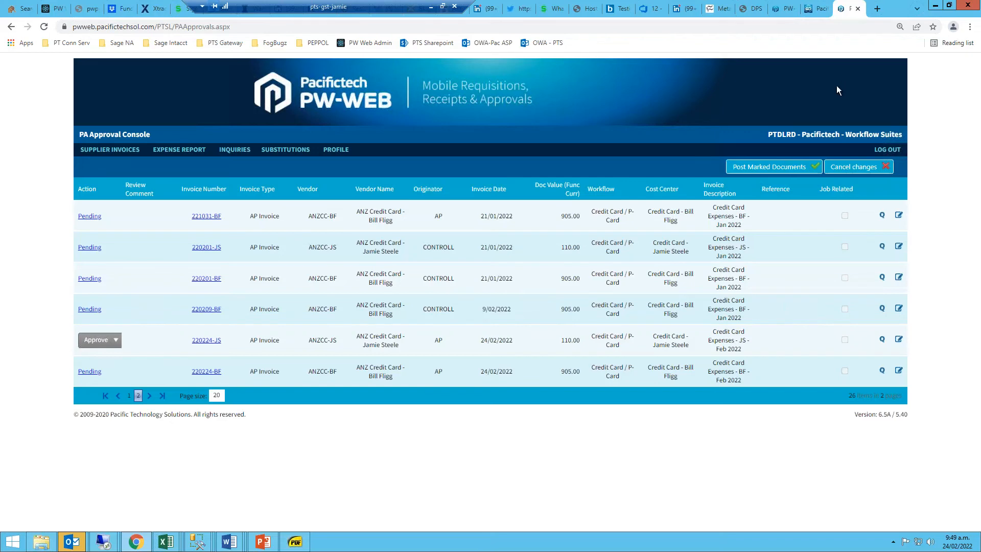
{"action": "left_click", "coordinate": [889, 151]}
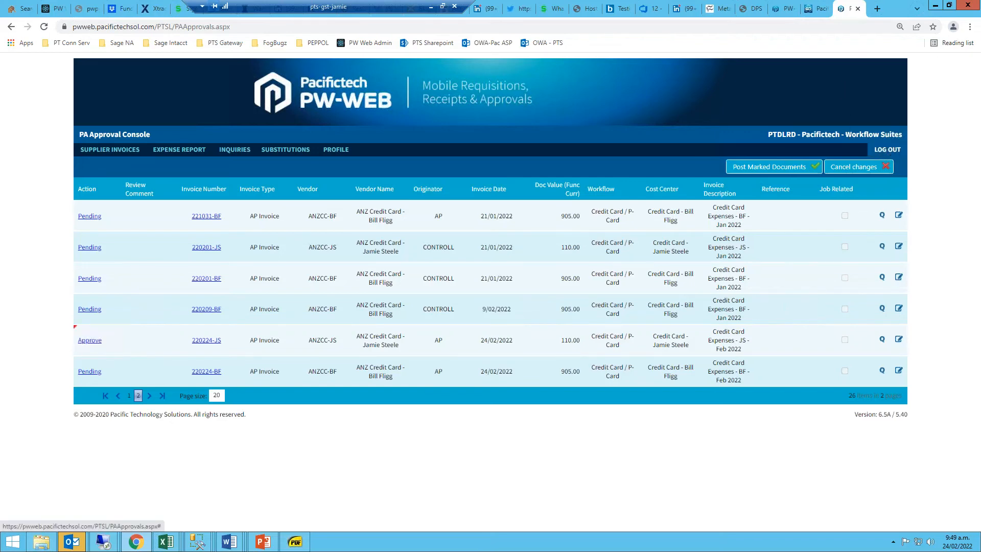
Minimise Chrome, switch to PowerPoint, present the AP Automation Benefits slide full screen, and shift the remote connection bar slightly aside.
{"action": "left_click", "coordinate": [936, 5]}
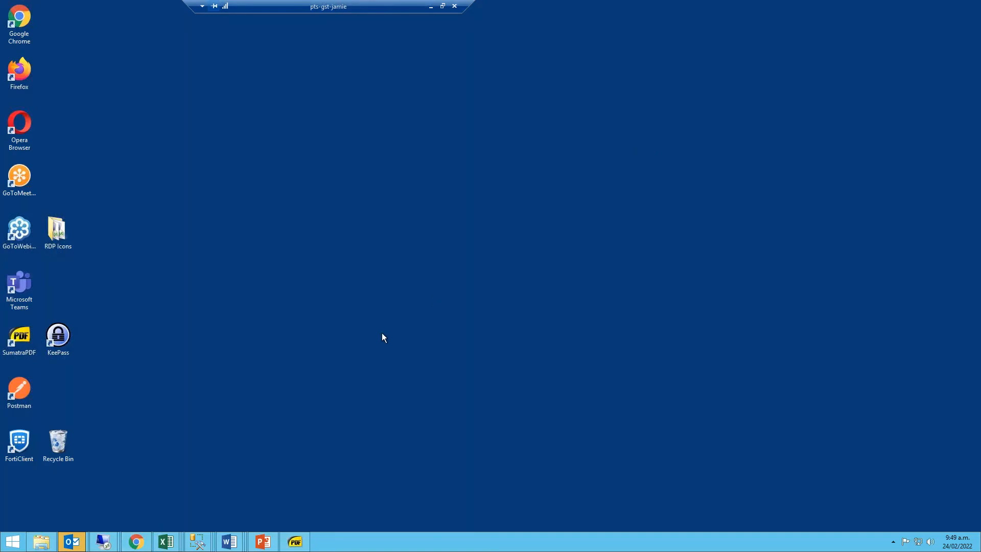
{"action": "left_click", "coordinate": [264, 543]}
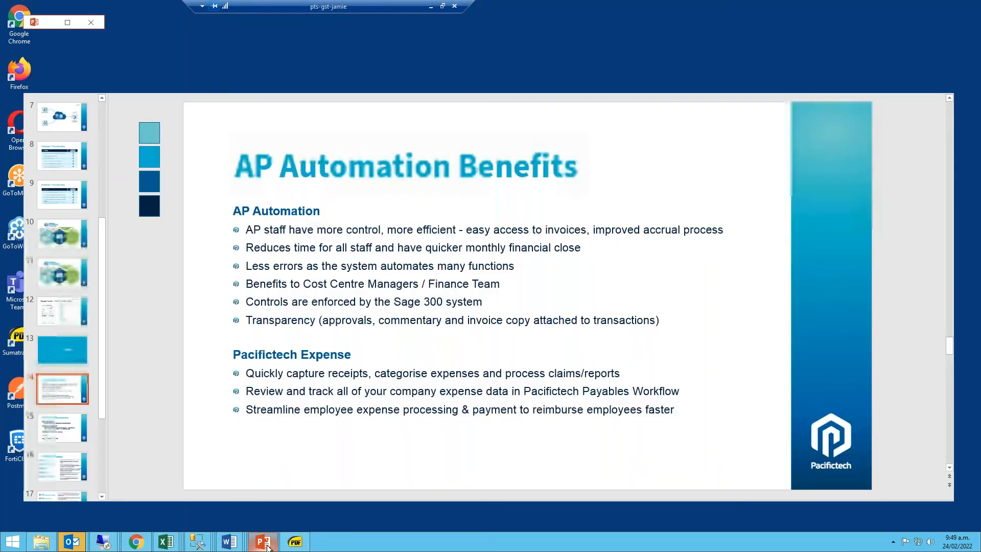
{"action": "left_click", "coordinate": [834, 508]}
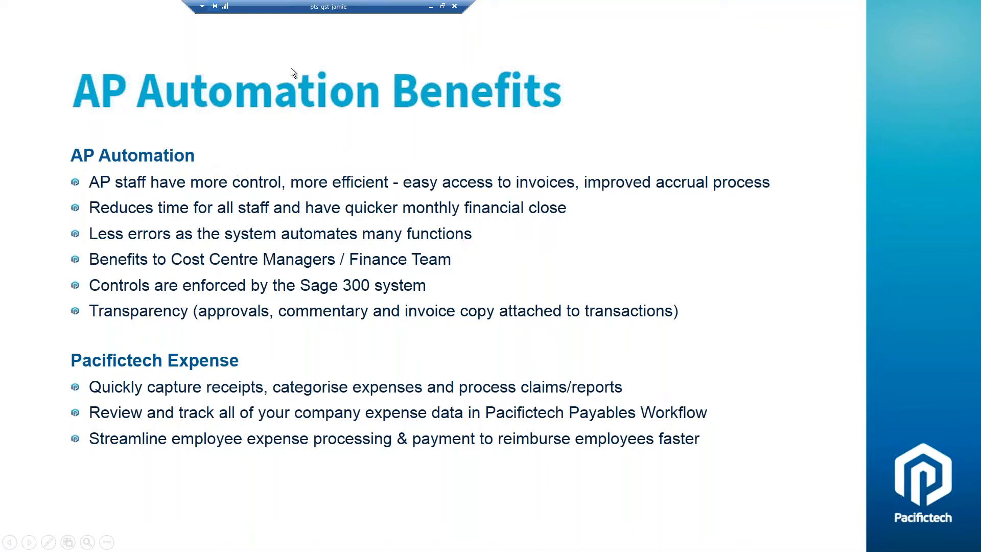
{"action": "left_click_drag", "start_coordinate": [363, 7], "coordinate": [389, 7]}
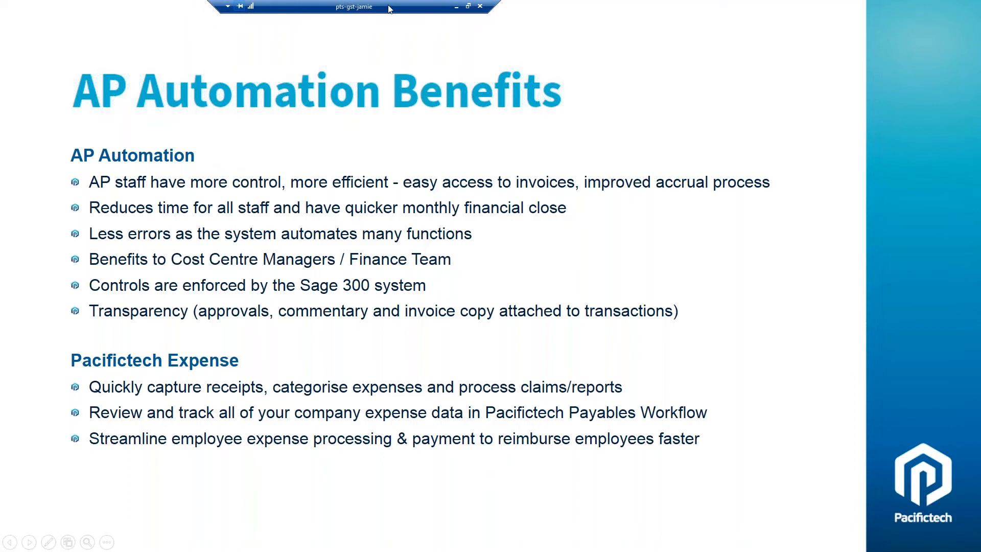